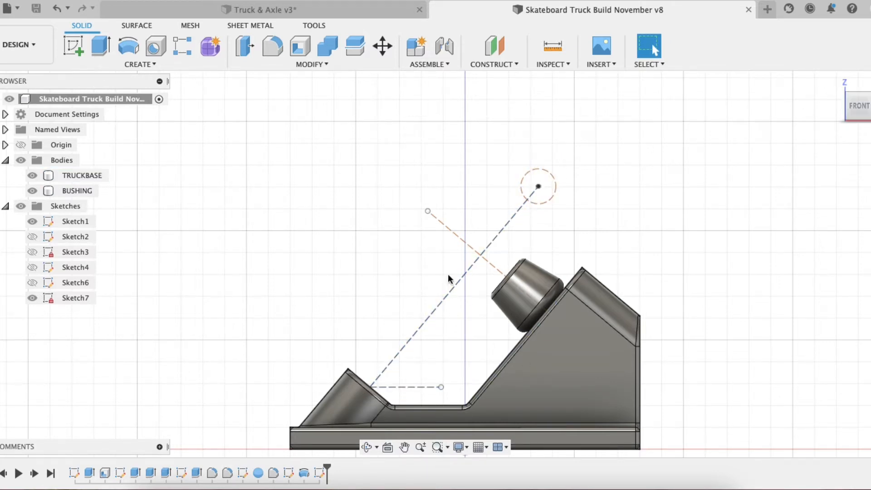
Show the origin geometry and start a new sketch on the front XZ origin plane.
left_click(21, 144)
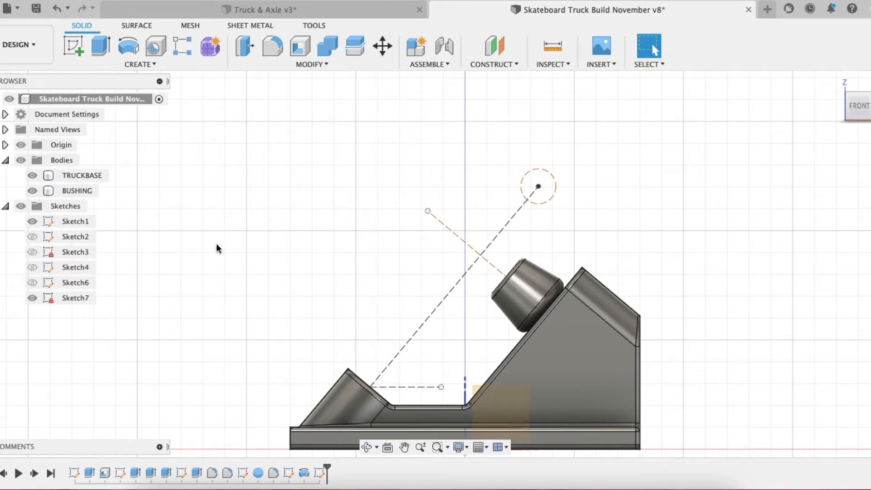
left_click(73, 46)
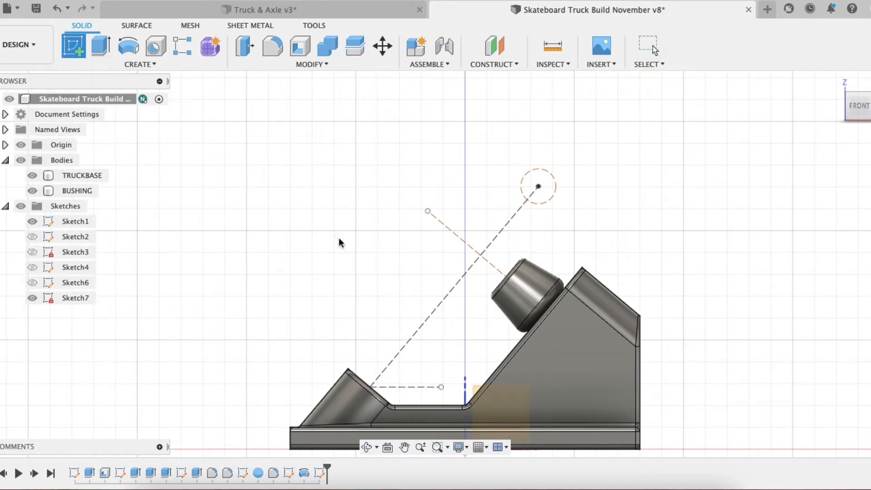
left_click(474, 385)
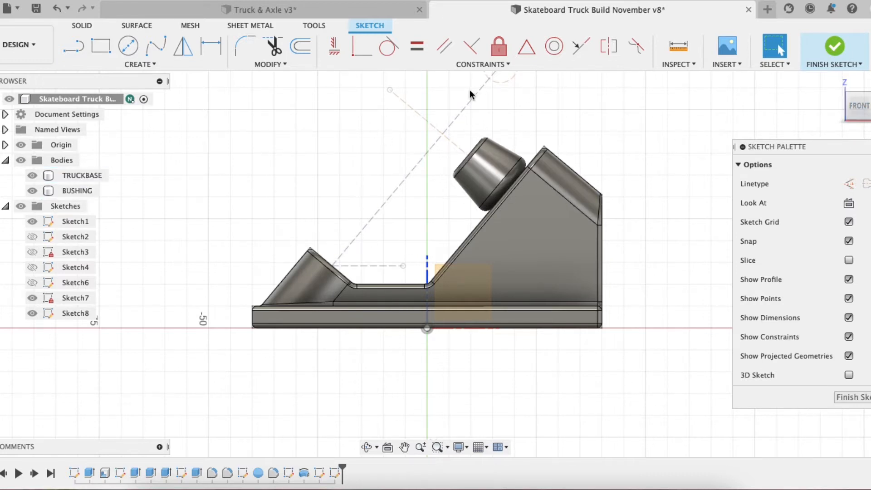
Sketch an 8 mm diameter circle near the upper end of the long dashed construction line.
scroll(351, 268, "up", 3)
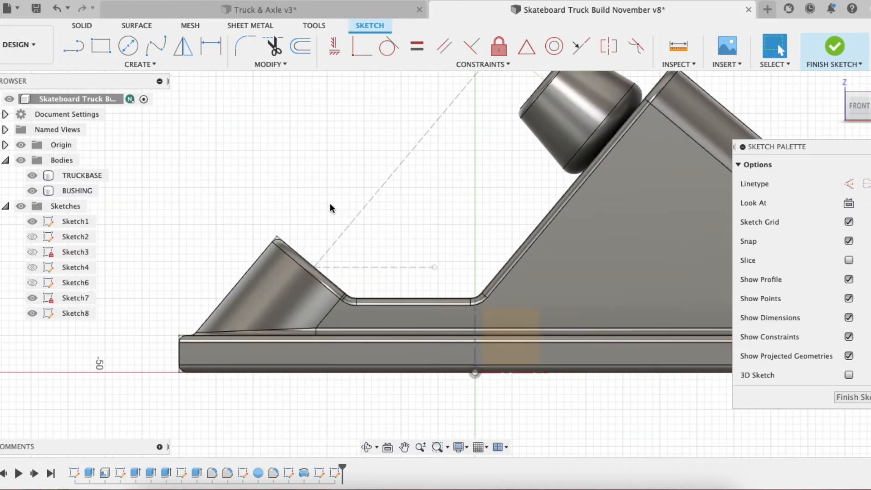
scroll(484, 214, "down", 10)
scroll(569, 82, "up", 5)
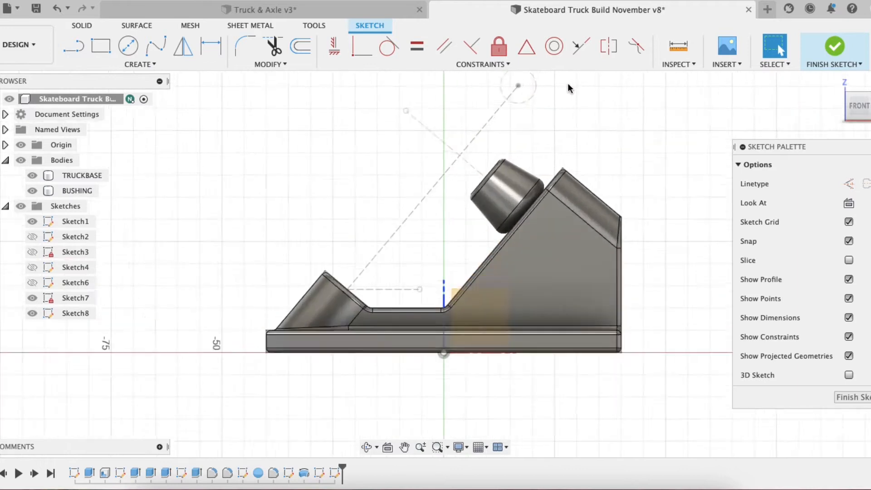
left_click(404, 446)
left_click_drag(459, 176, 449, 250)
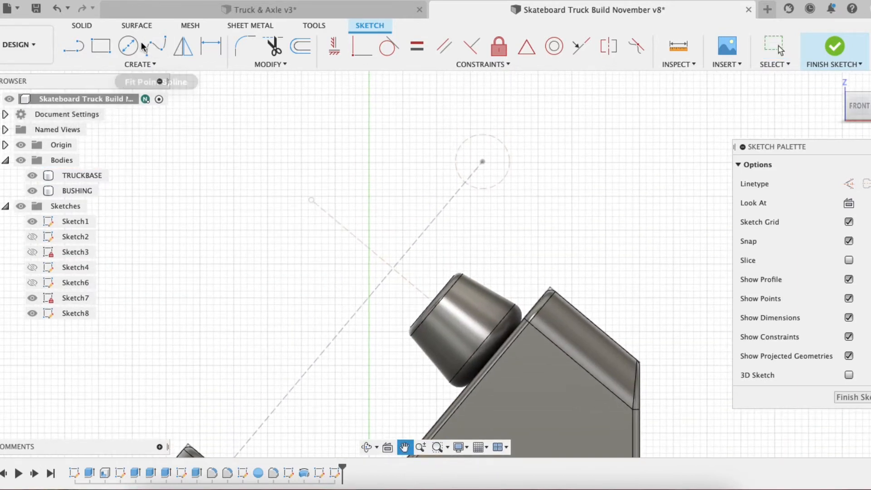
left_click(128, 46)
left_click(483, 163)
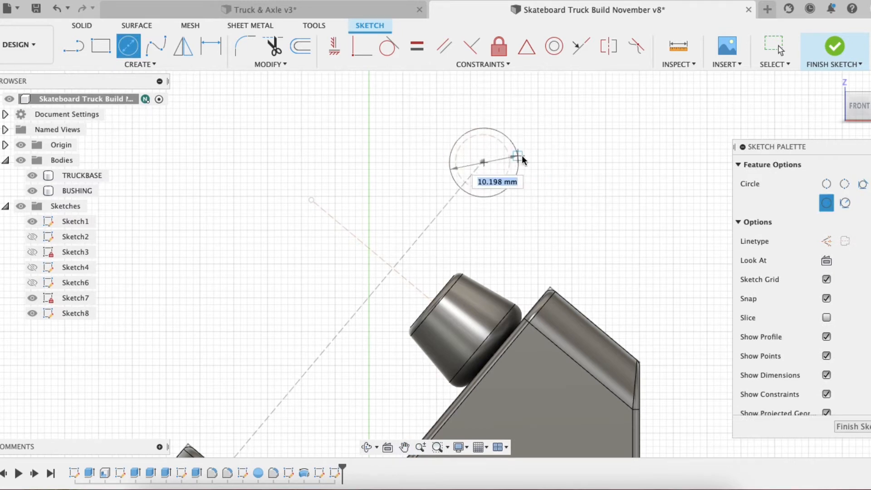
type("8")
key("Return")
key("Escape")
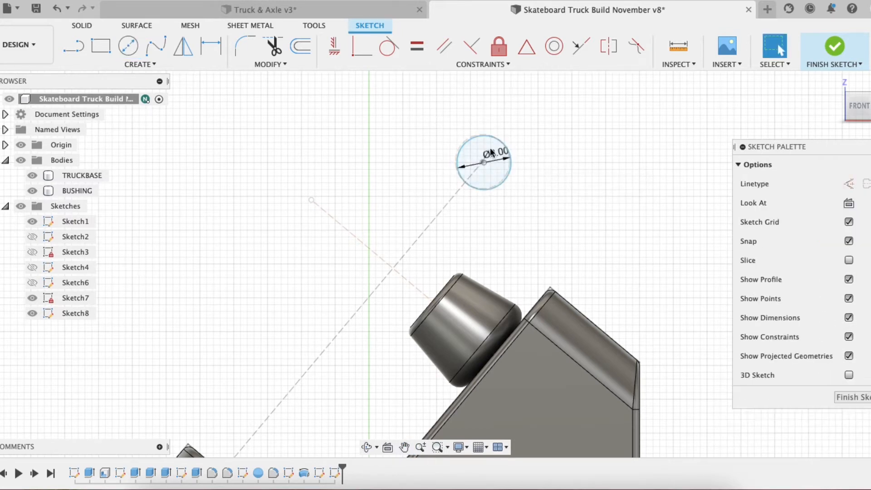
Make the 8 mm circle's centre coincident with the upper endpoint of the dashed construction line.
scroll(492, 152, "up", 8)
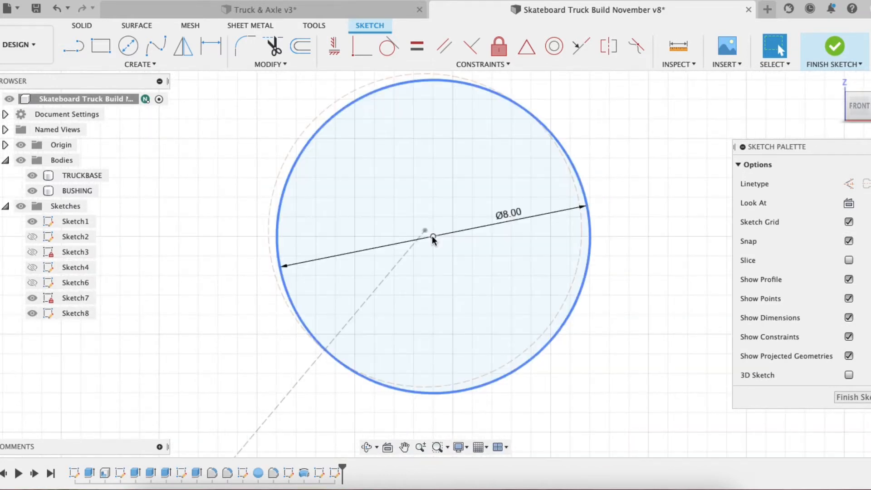
left_click(434, 236)
left_click(425, 230)
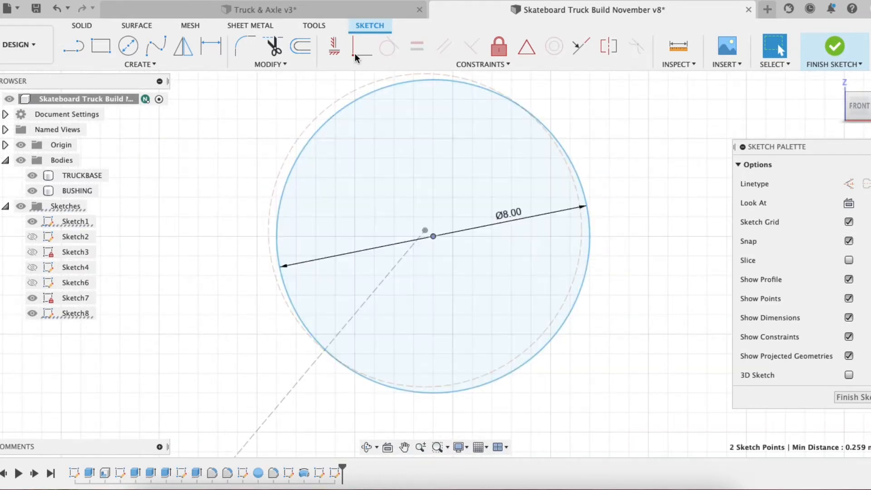
left_click(354, 50)
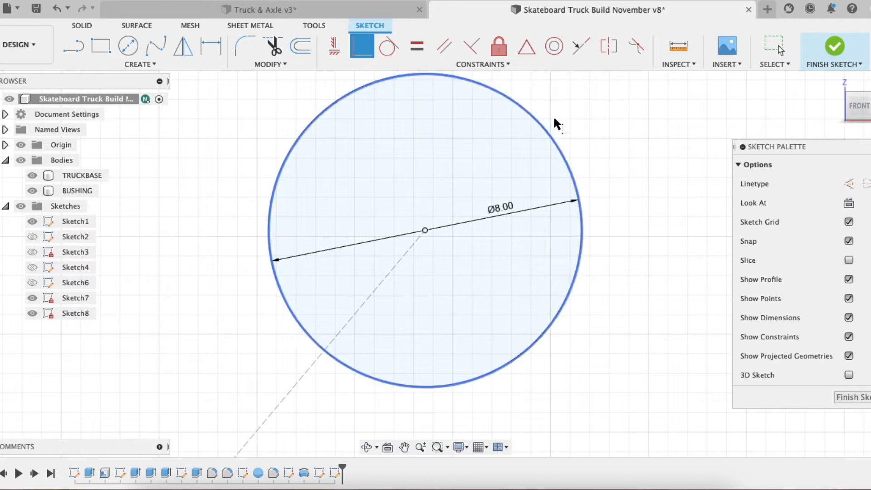
Sketch a 14.25 mm diameter circle sharing the centre of the 8 mm circle.
scroll(268, 154, "down", 5)
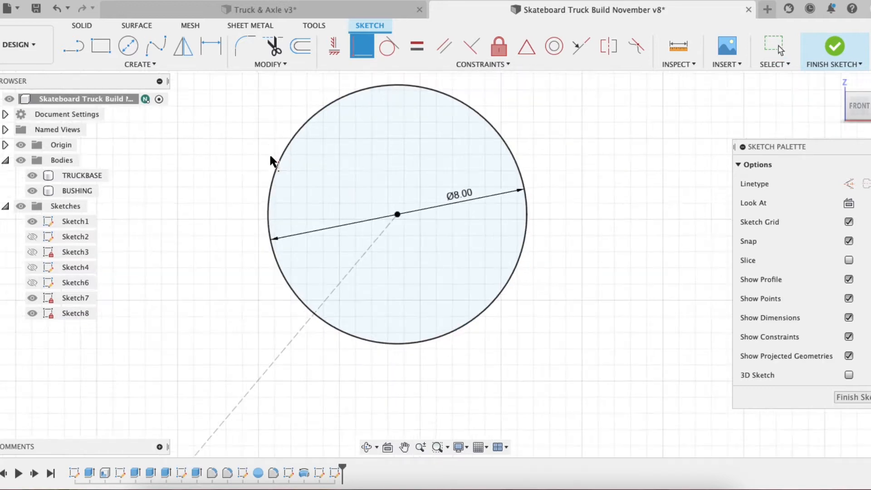
left_click(128, 45)
left_click(335, 193)
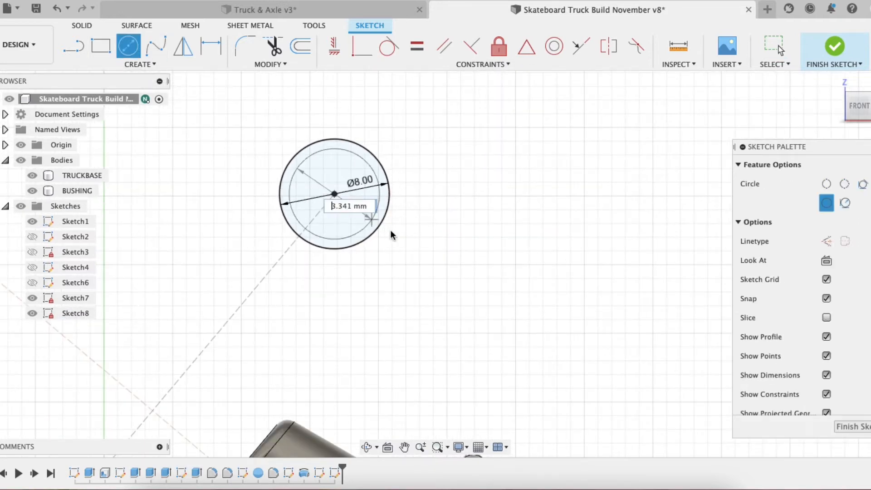
type("14.25")
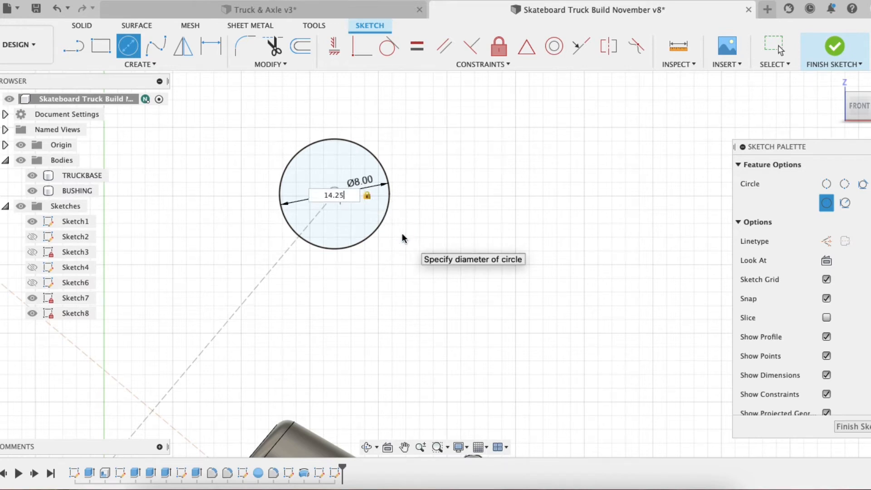
key("Return")
key("Escape")
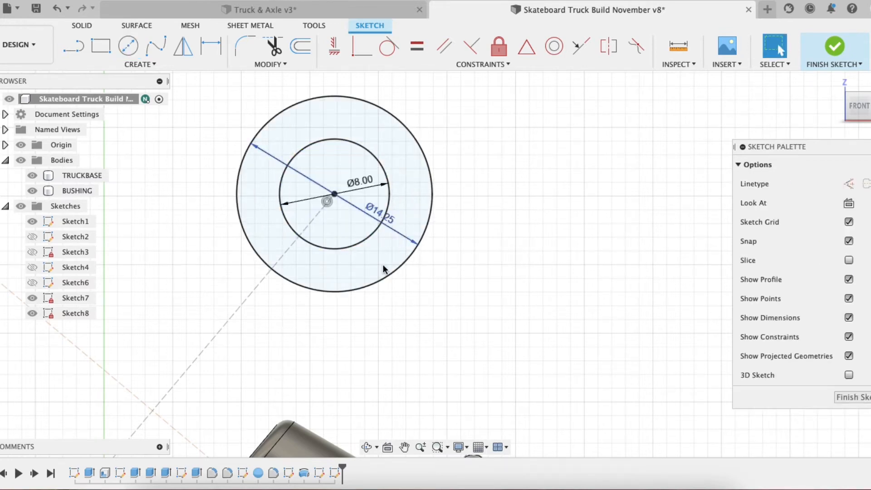
Sketch another 8 mm diameter circle near the lower end of the dashed construction line, above the base's angled boss.
scroll(376, 262, "down", 5)
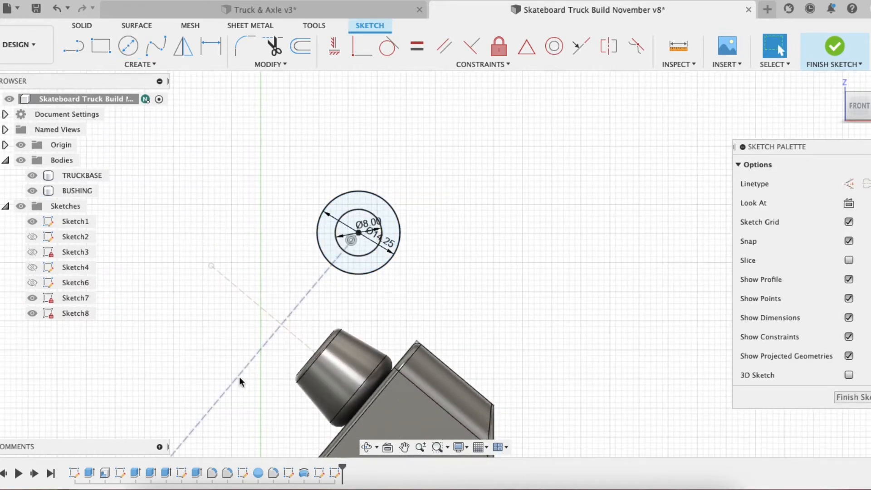
scroll(240, 380, "down", 4)
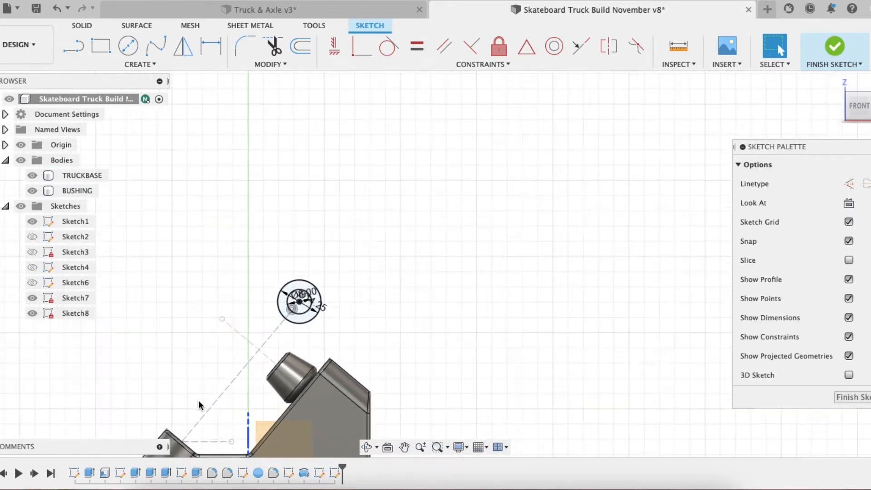
scroll(218, 429, "up", 5)
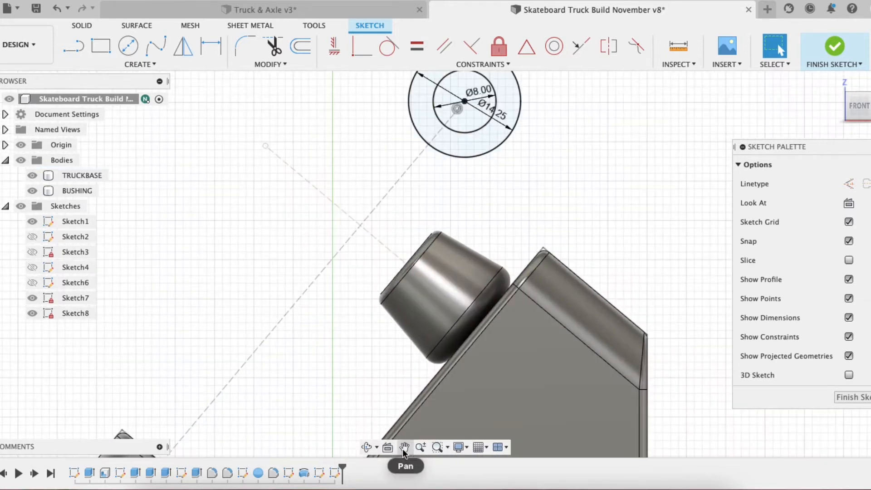
left_click(404, 449)
left_click_drag(271, 410, 430, 239)
scroll(303, 299, "down", 4)
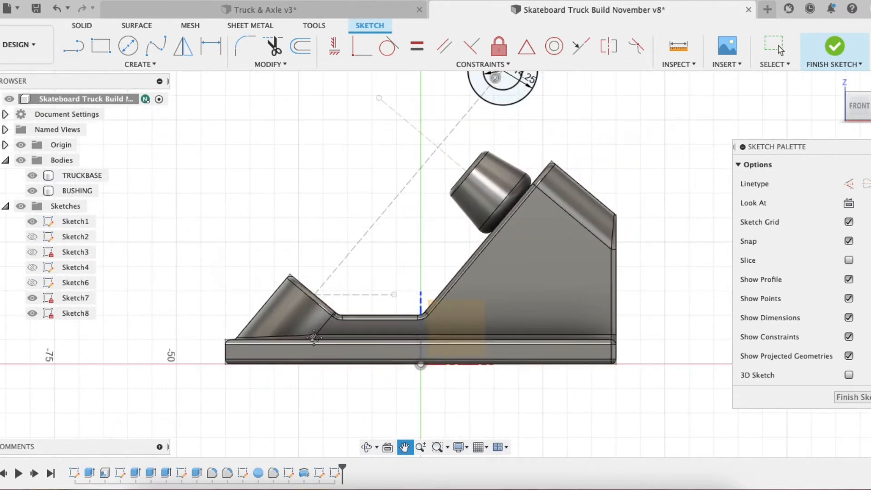
scroll(301, 204, "up", 4)
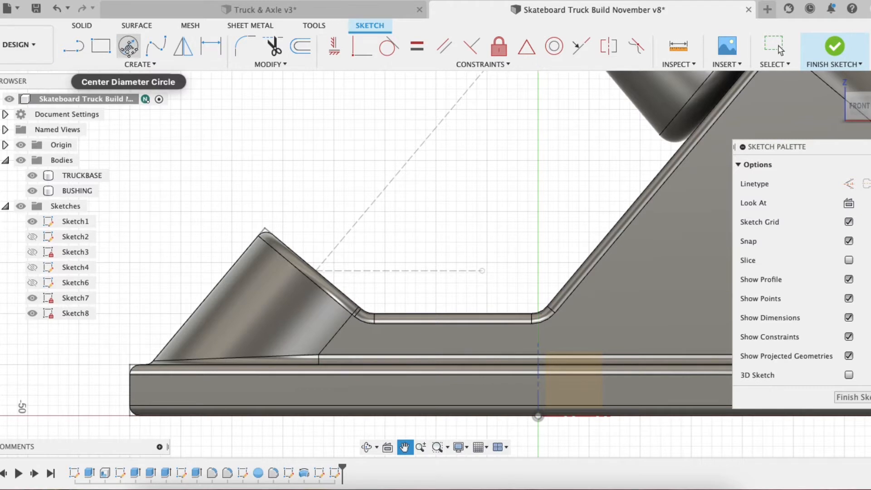
left_click(128, 46)
scroll(321, 272, "up", 3)
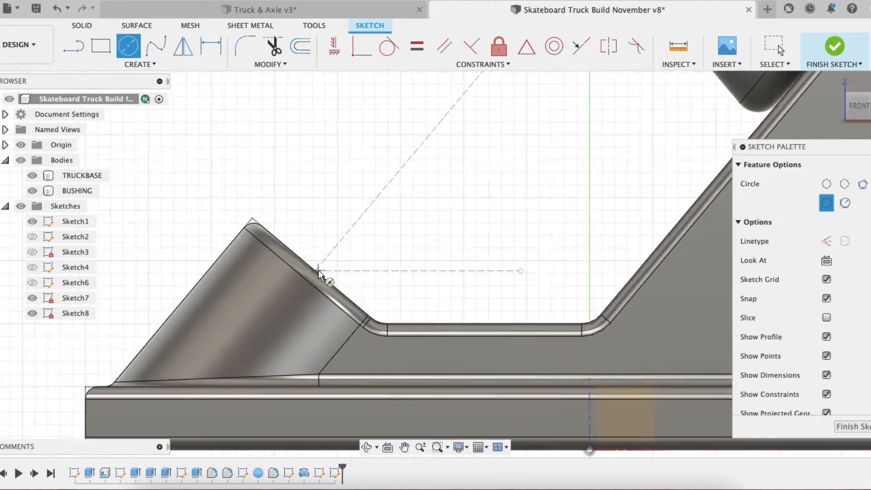
left_click(309, 233)
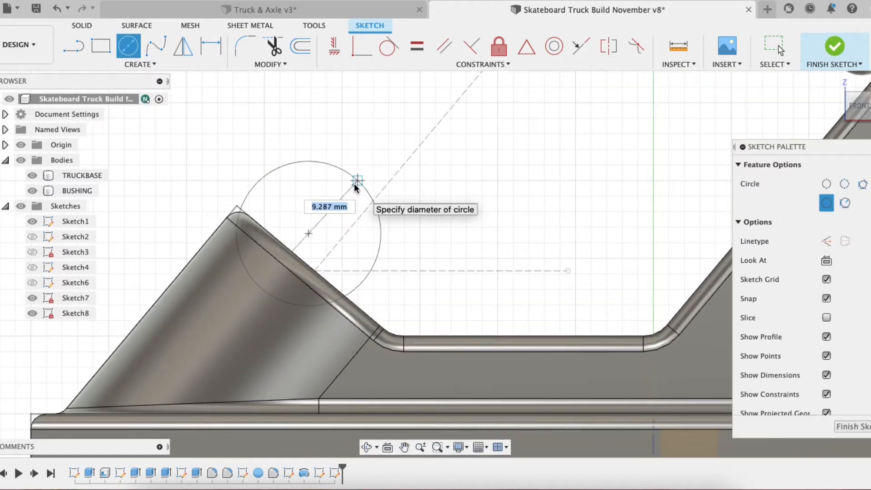
type("8")
key("Return")
key("Escape")
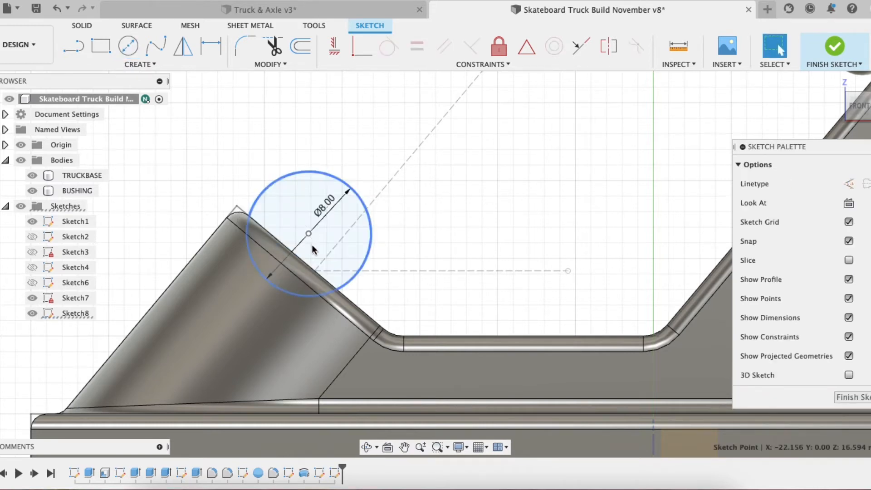
Make the lower 8 mm circle's centre coincident with the lower endpoint of the dashed construction line.
scroll(313, 245, "up", 5)
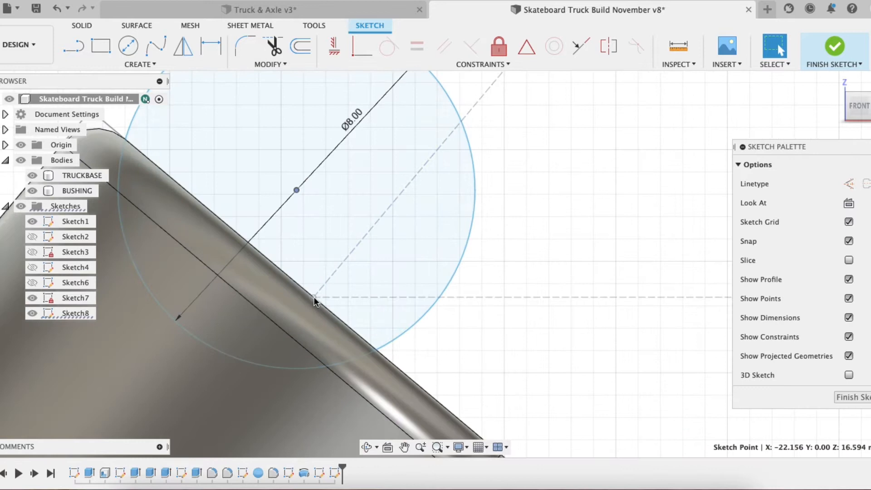
left_click(315, 300, "shift")
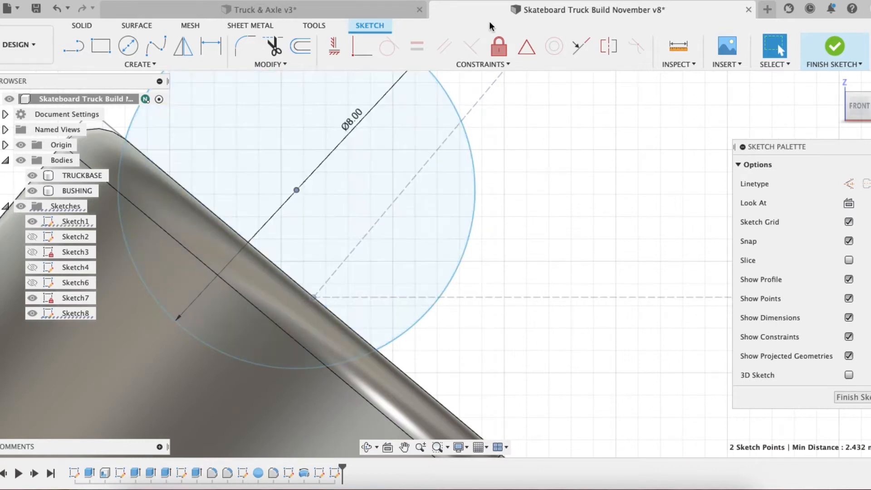
left_click(363, 48)
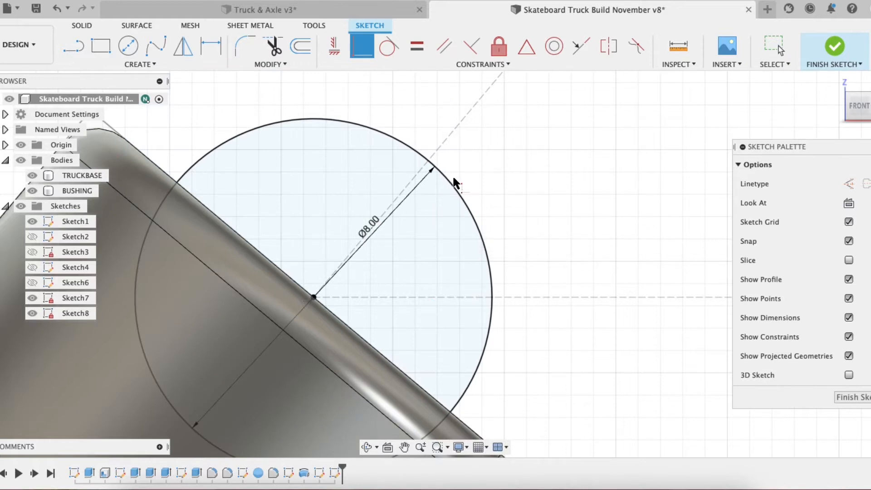
Sketch a line about 4.8 mm long at about 59 degrees, running up from just inside the lower circle beside the dashed line.
scroll(451, 176, "down", 5)
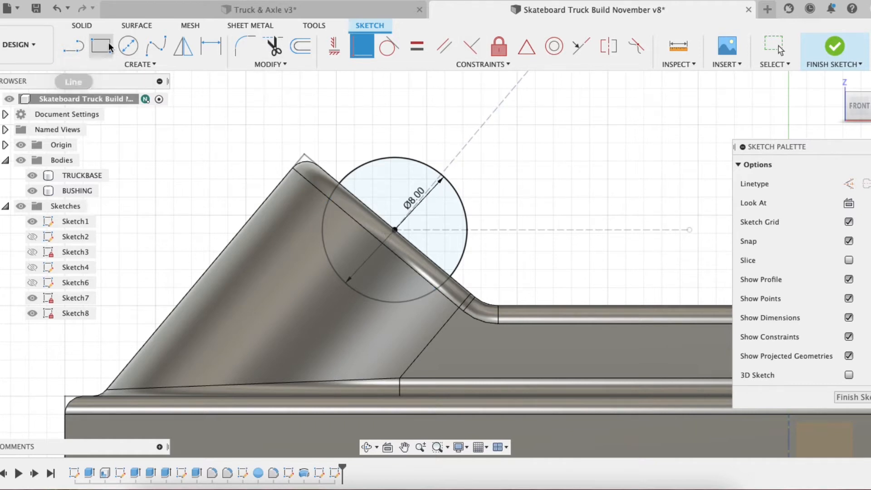
left_click(68, 46)
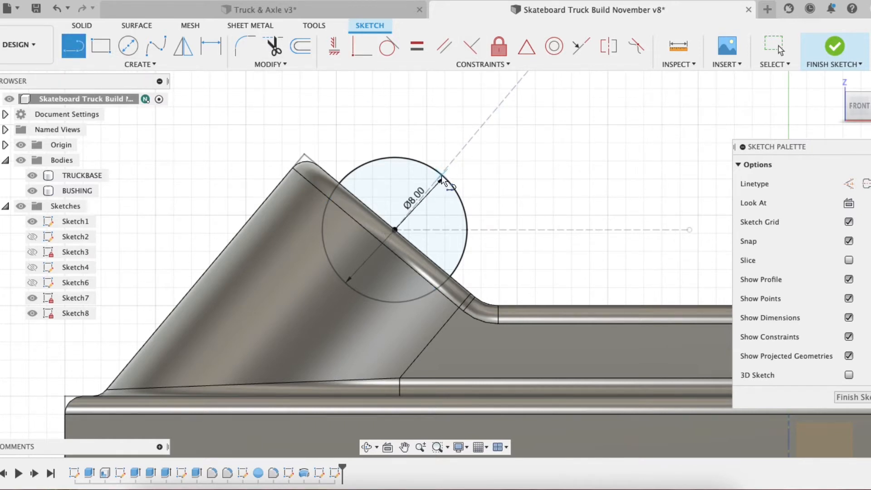
left_click(436, 181)
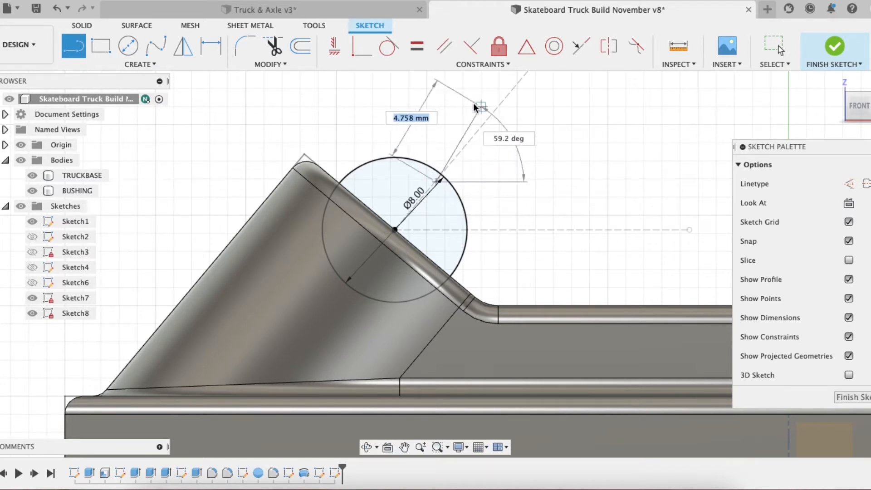
left_click(481, 106)
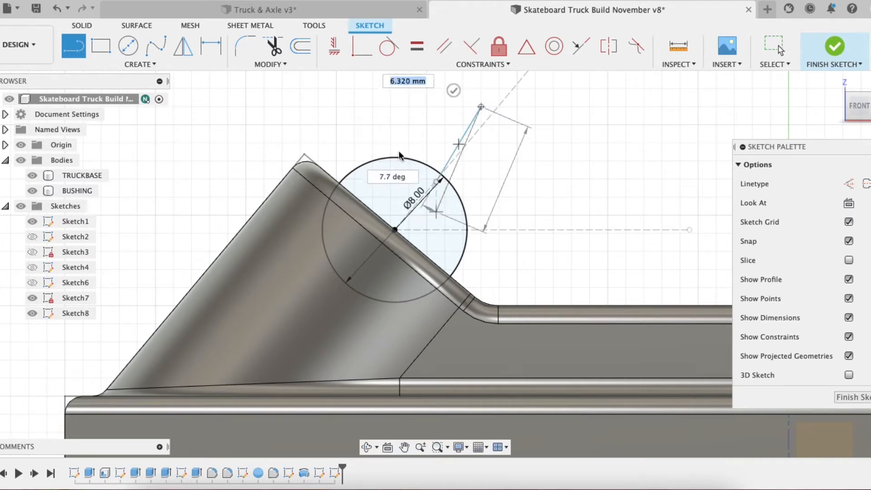
scroll(478, 140, "up", 3)
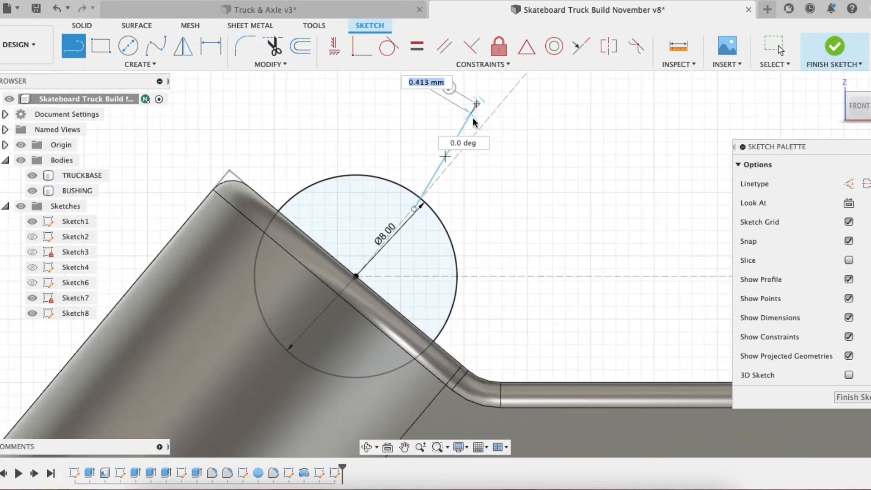
key("Escape")
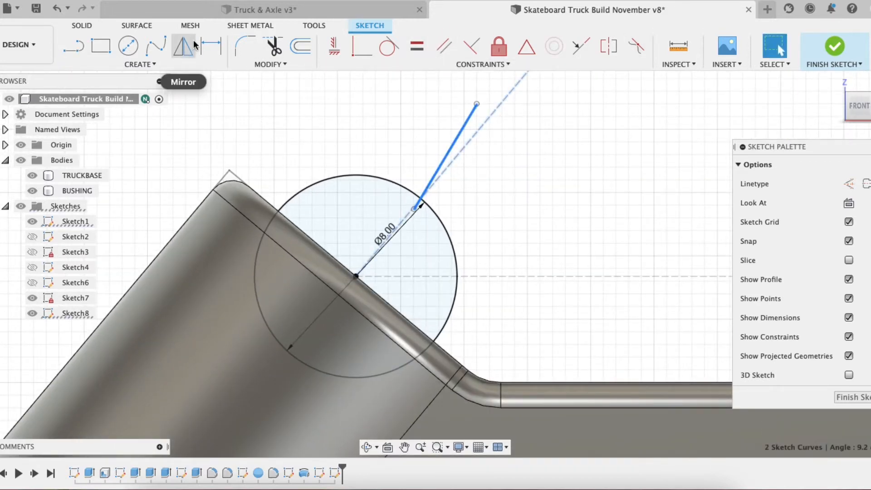
Apply a collinear constraint between the new short line and the long dashed construction line.
left_click(448, 64)
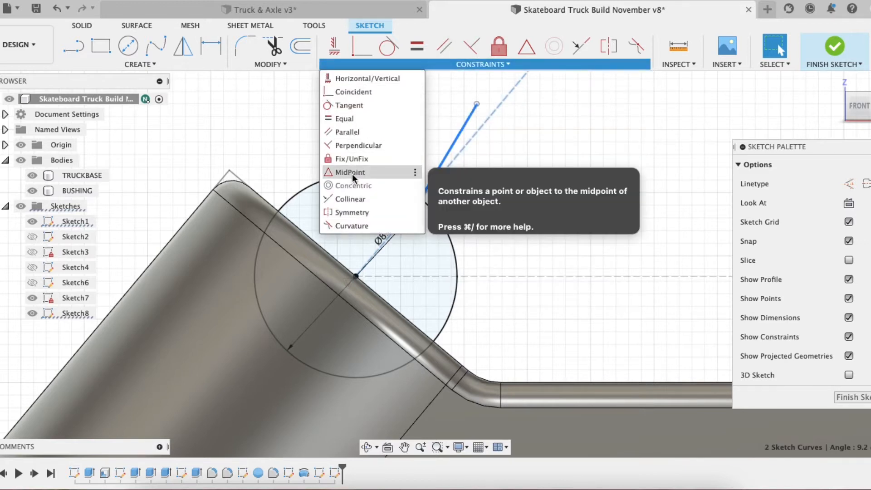
left_click(358, 199)
left_click(455, 159)
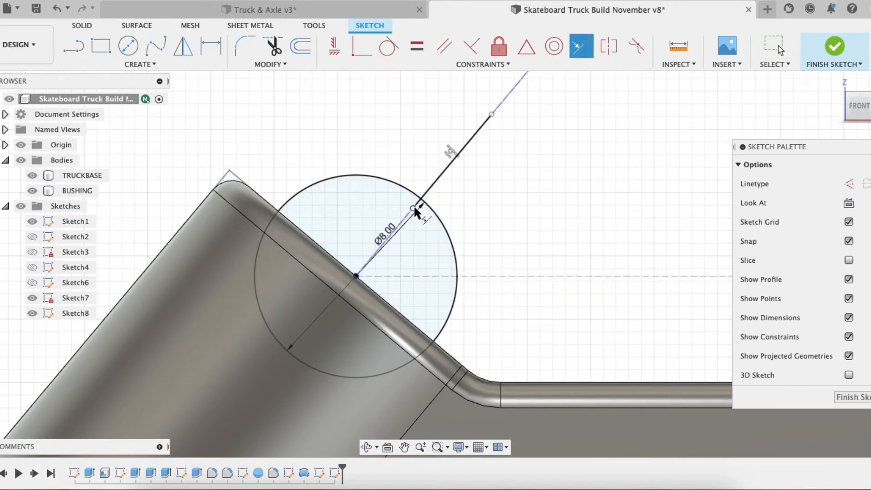
left_click_drag(491, 115, 481, 150)
key("Escape")
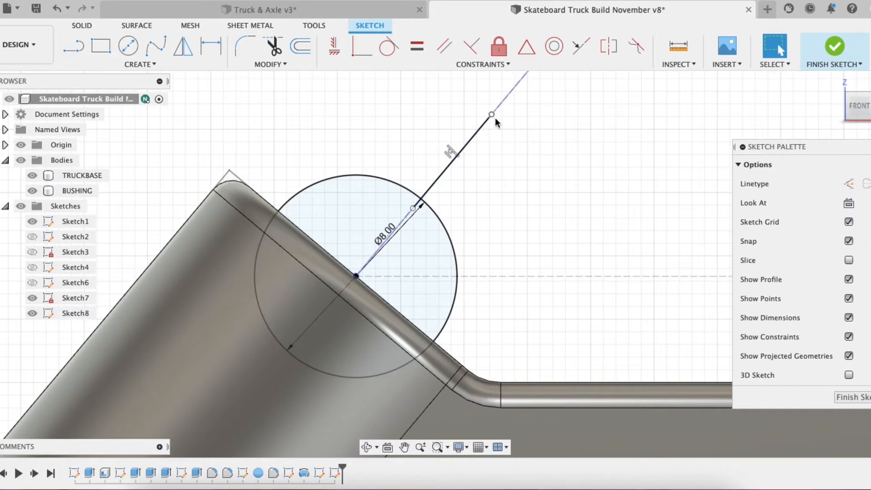
Dimension the aligned distance from the lower circle's centre to the short line's upper endpoint and set it to 7.361 mm.
mouse_move(491, 114)
left_mouse_down()
mouse_move(478, 135)
mouse_move(497, 109)
left_mouse_up()
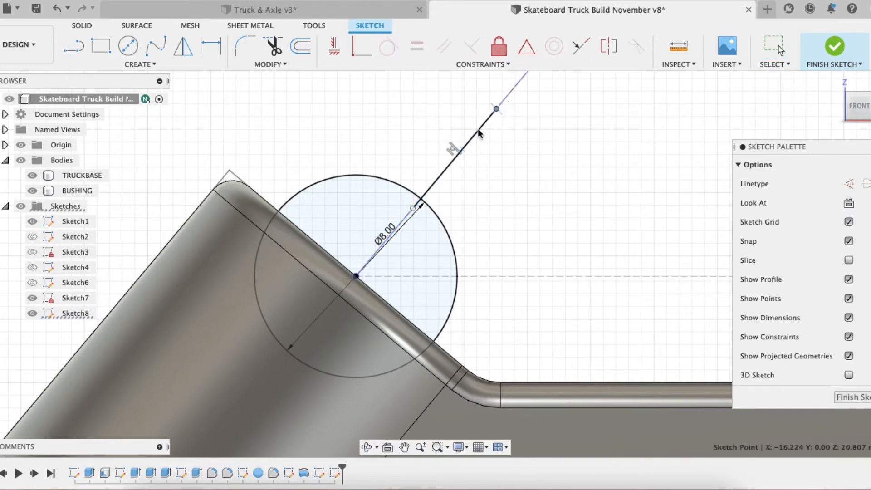
left_click(323, 322)
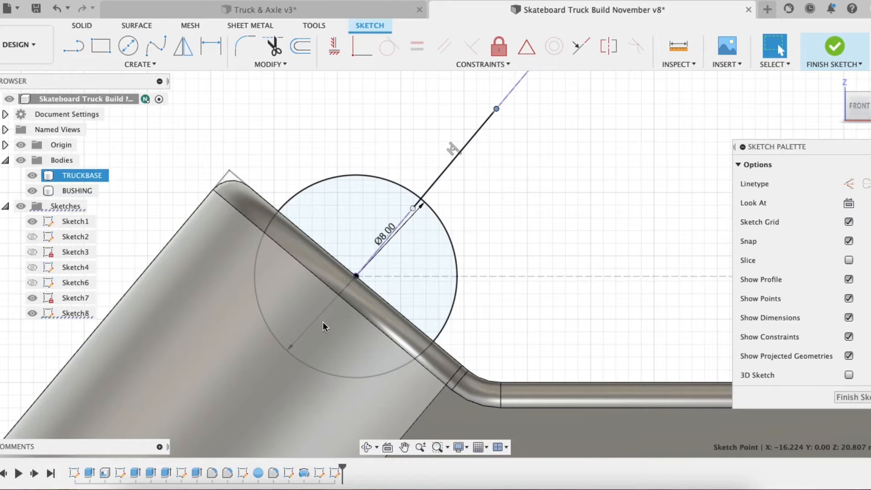
left_click(357, 275)
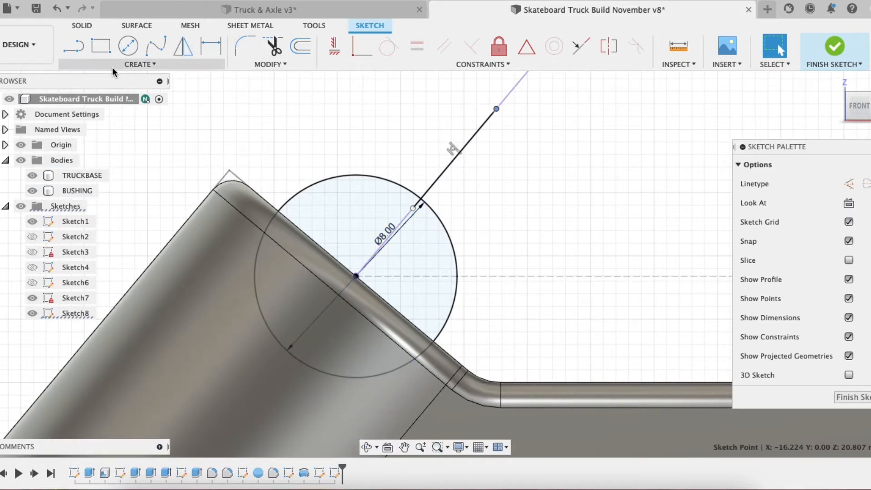
left_click(210, 45)
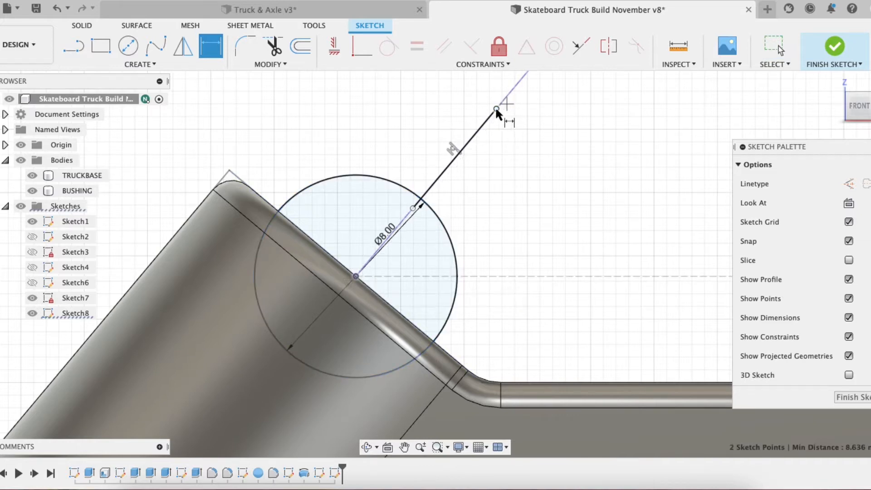
left_click(495, 108)
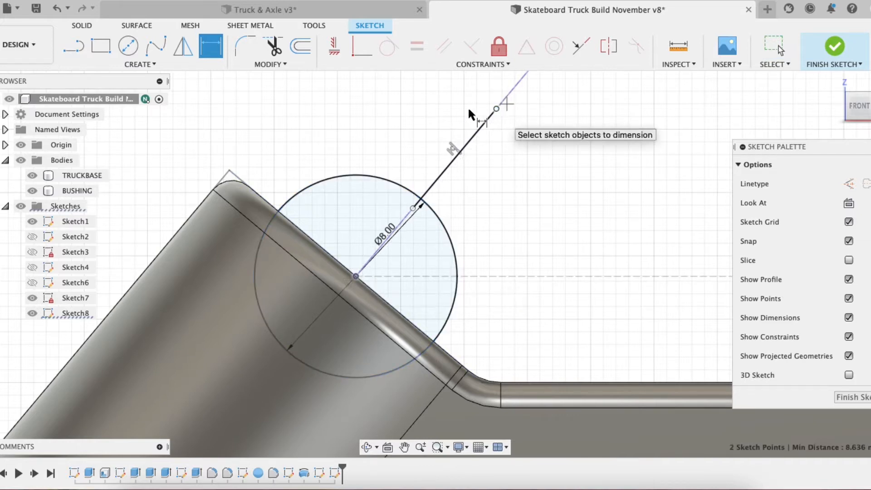
left_click(495, 109)
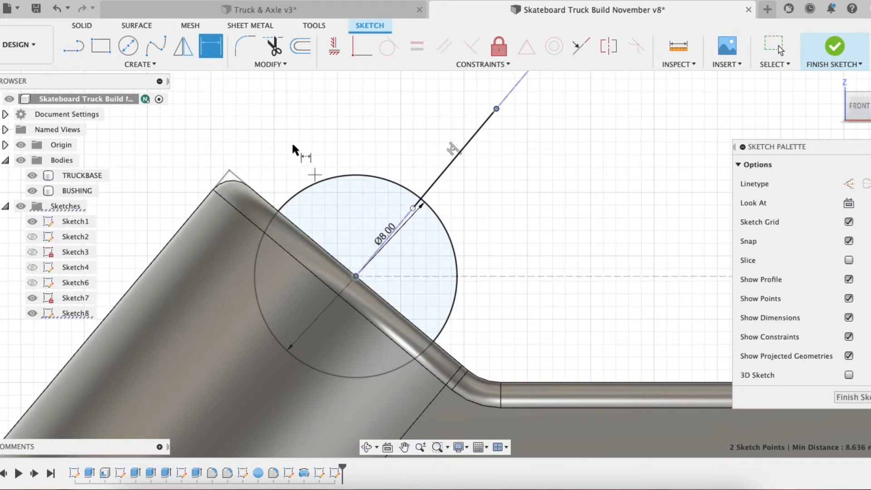
left_click(322, 89)
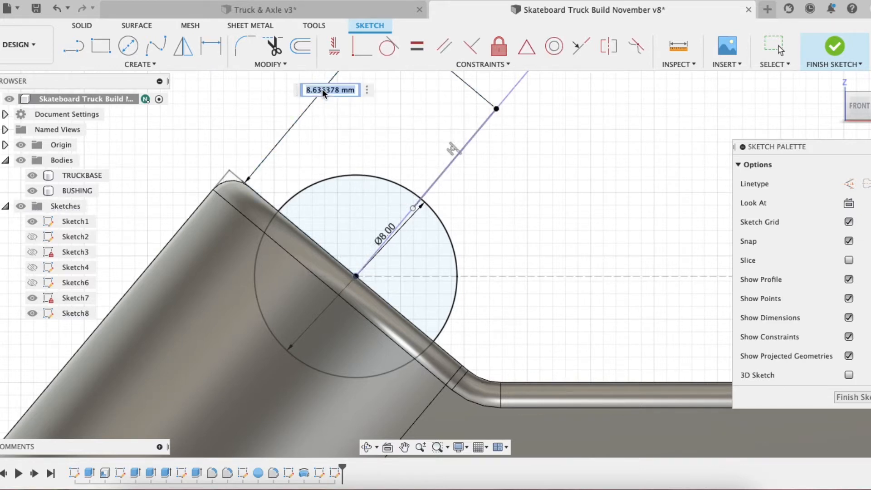
type("7.")
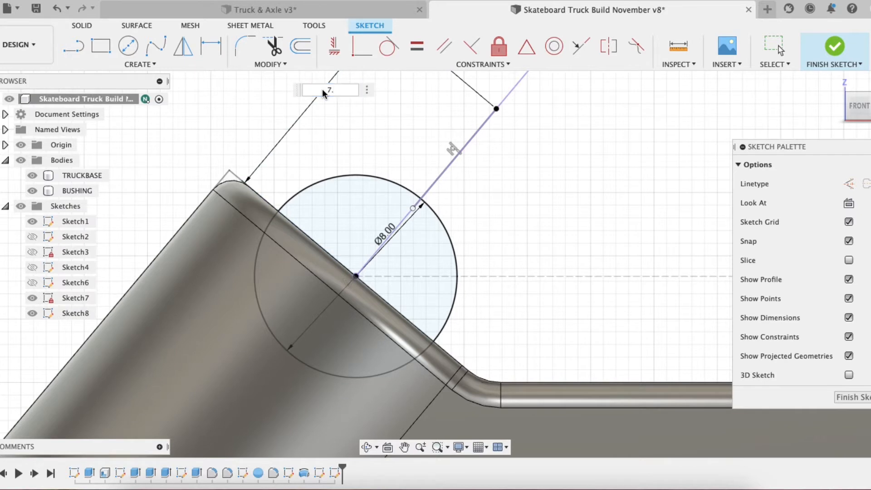
type("361")
key("Return")
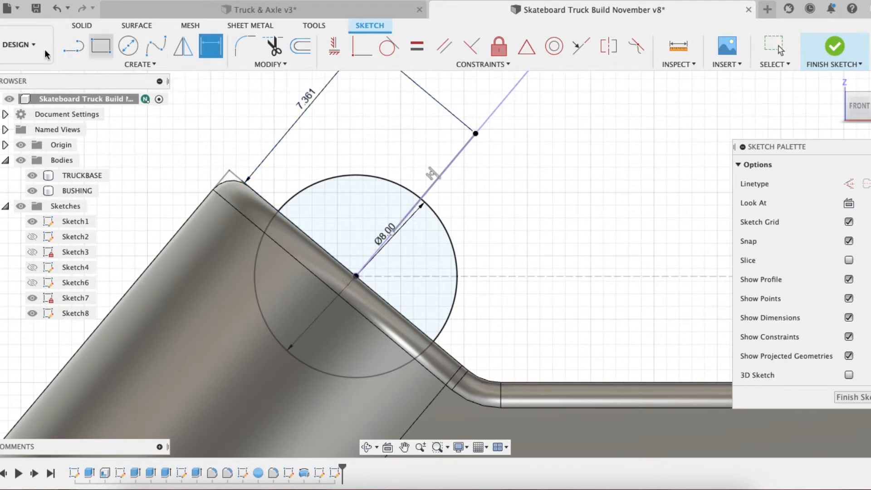
Sketch a 2 mm line from the short line's upper endpoint, perpendicular to it and sloping down toward the bushing side.
left_click(85, 50)
scroll(515, 152, "up", 2)
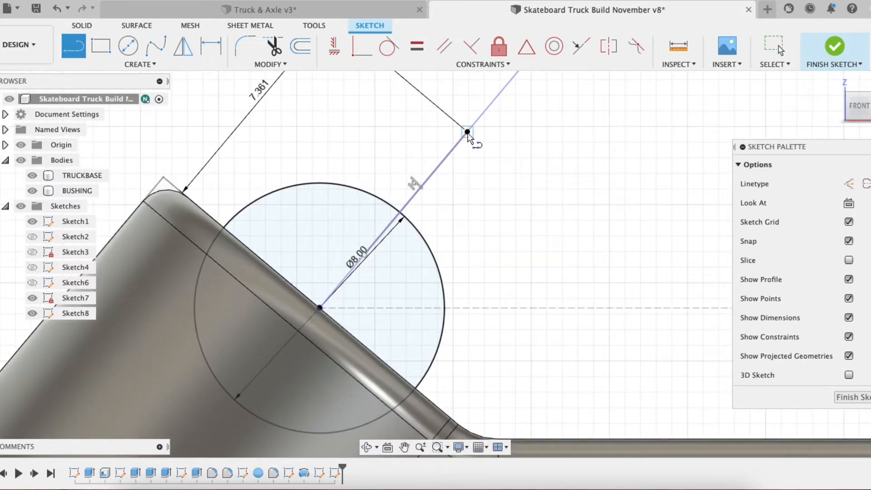
left_click(468, 132)
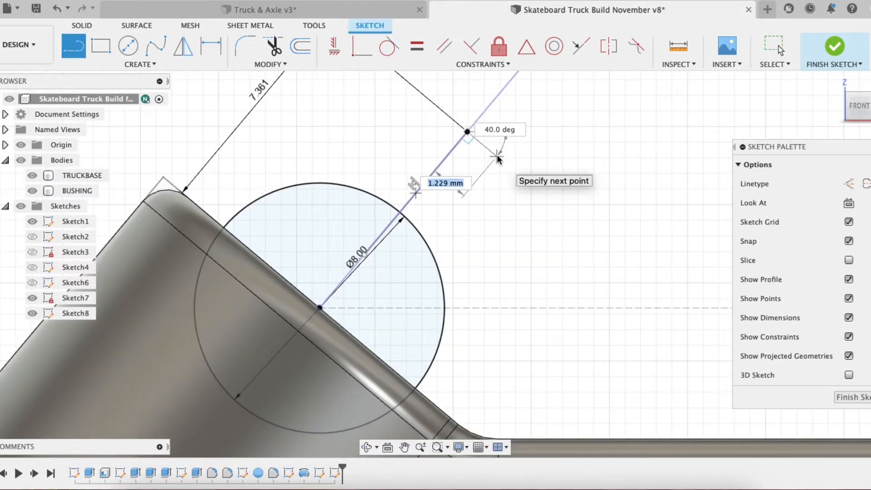
type("2")
key("Tab")
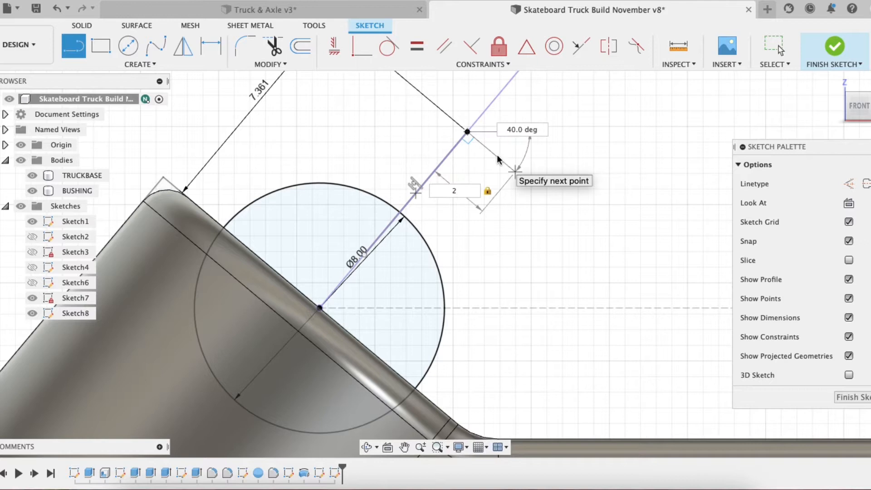
key("Return")
key("Escape")
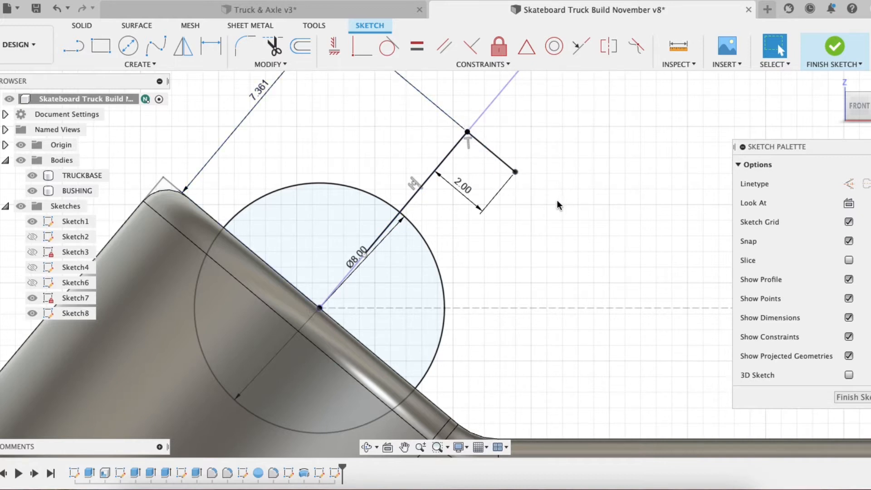
left_click(491, 151)
left_click(113, 47)
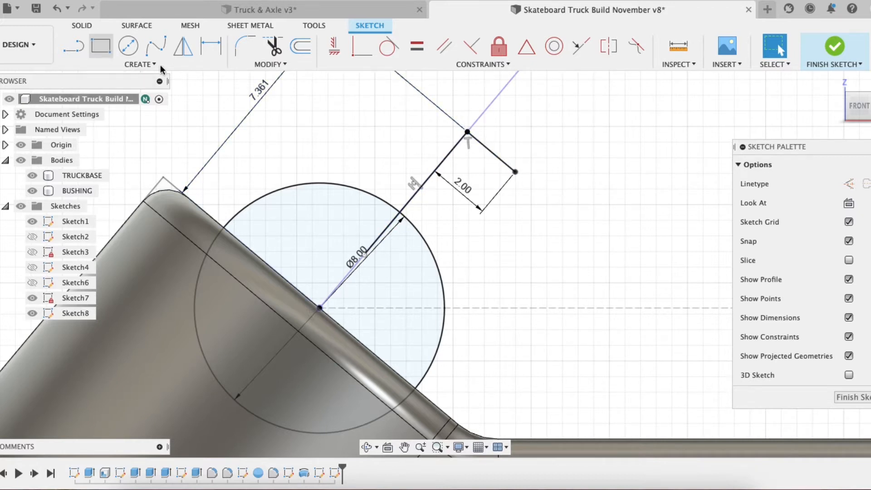
left_click(515, 172)
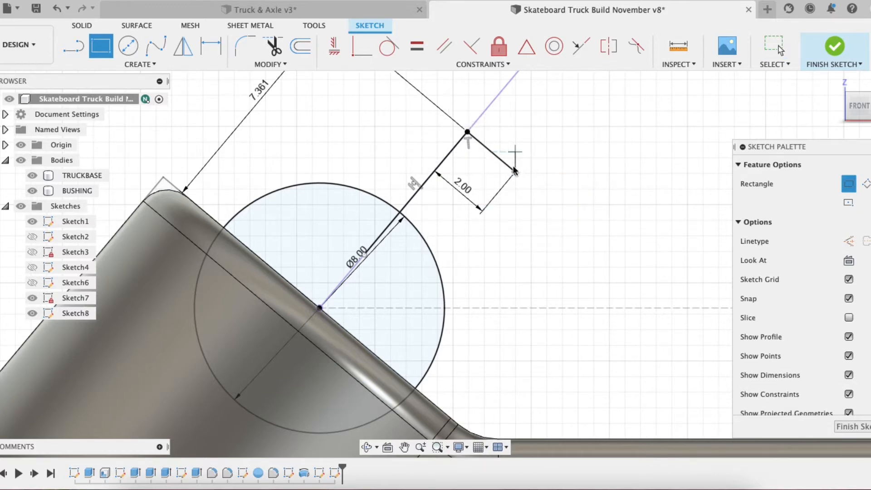
key("Escape")
Sketch a line from the 2 mm line's free end, perpendicular to it, down to just inside the lower circle.
left_click(73, 45)
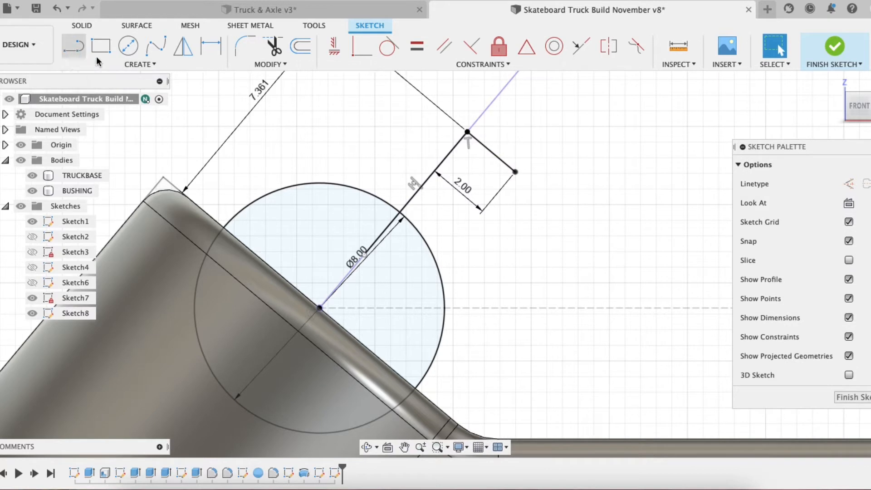
left_click(516, 172)
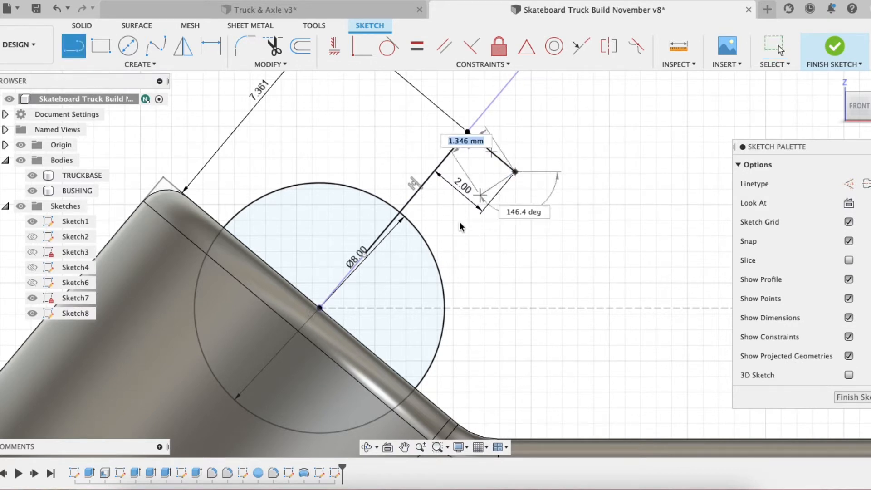
left_click(428, 273)
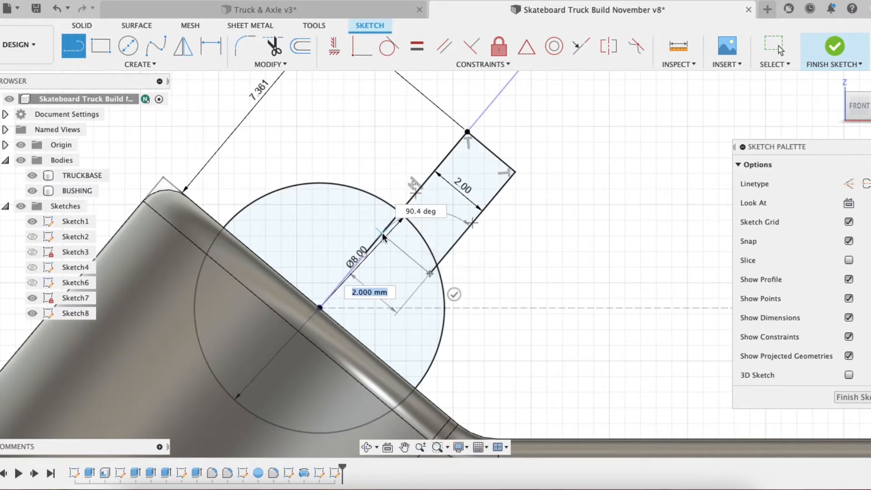
key("Escape")
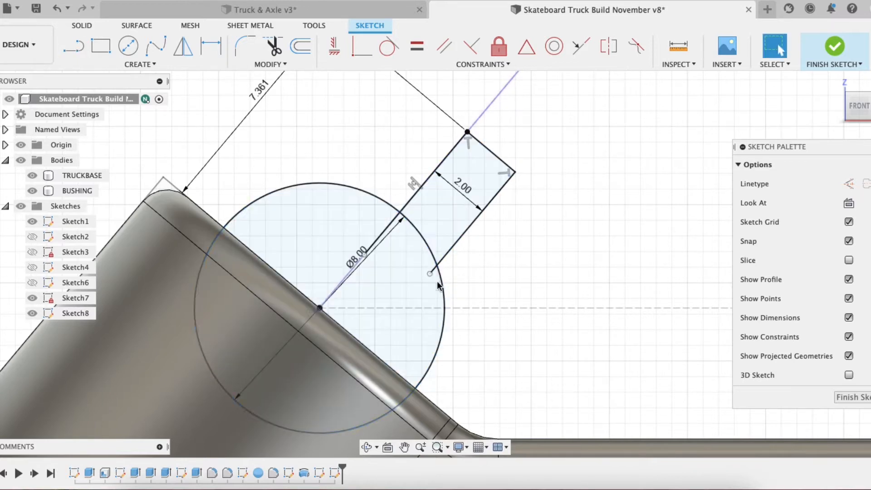
Close the narrow profile with a line about 2 mm long at 135 degrees from the open lower end to the dashed line.
left_click(73, 47)
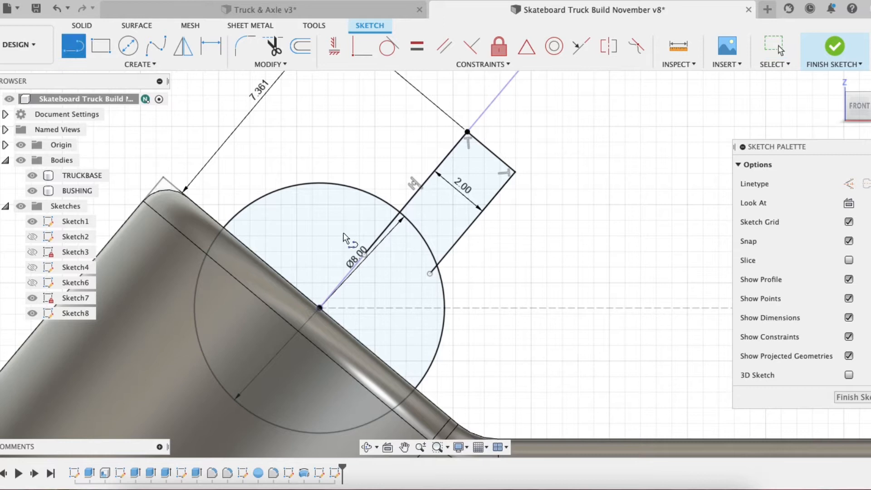
left_click(429, 273)
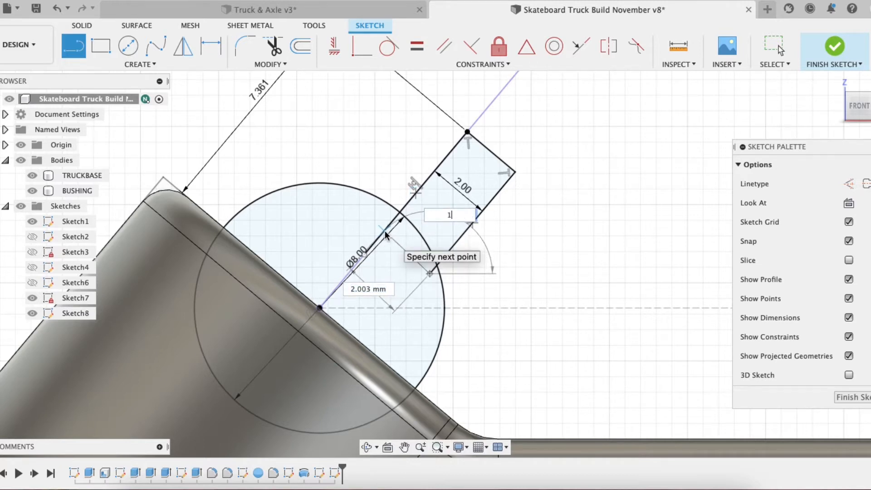
type("135")
key("Tab")
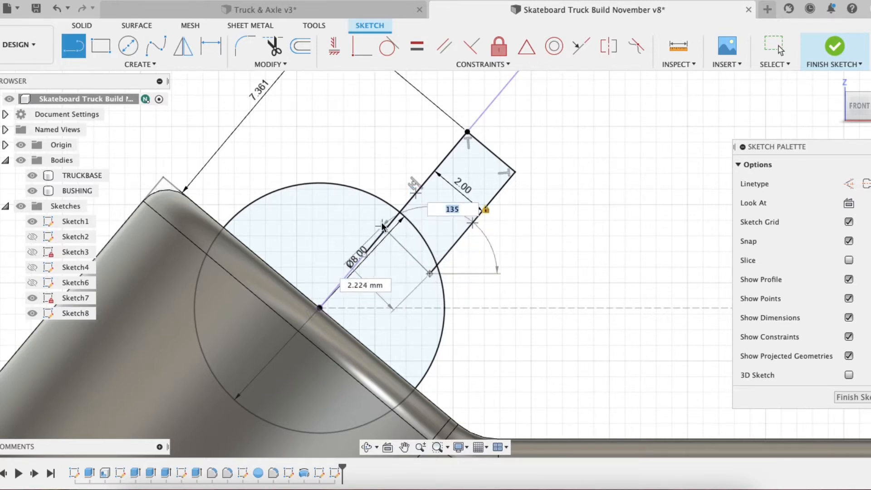
scroll(385, 232, "up", 5)
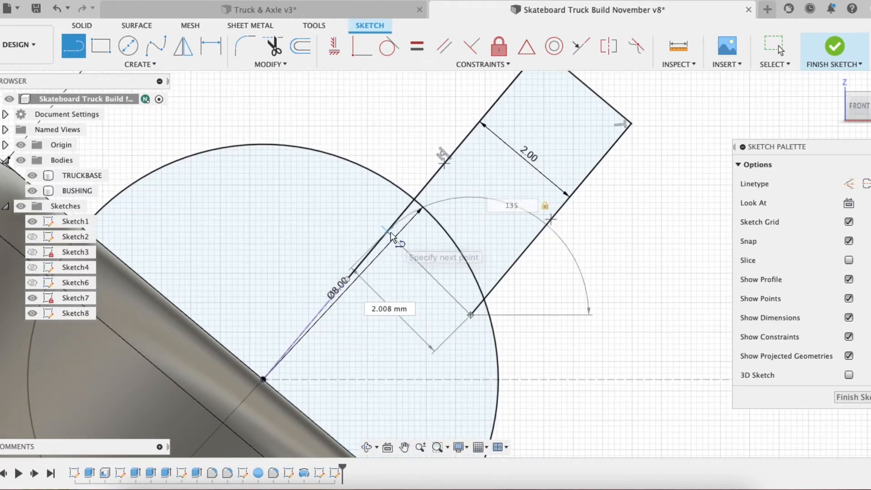
left_click(387, 235)
scroll(517, 276, "down", 8)
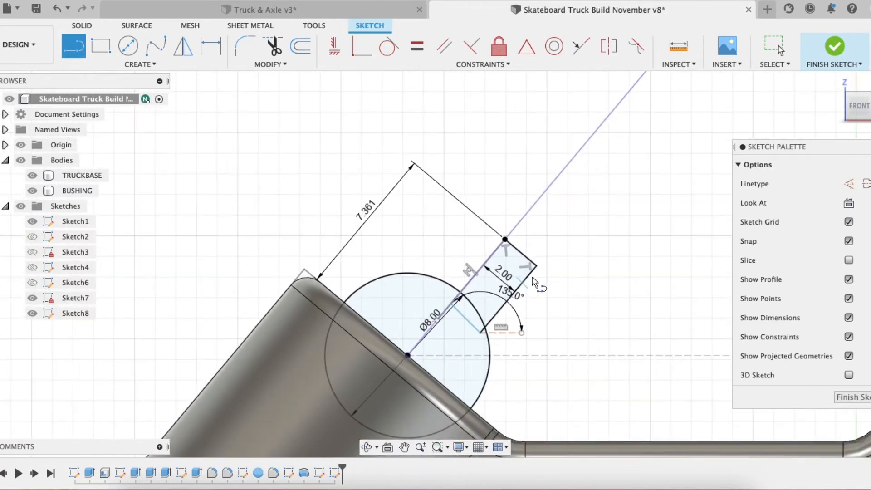
Sketch a 7.25 mm line from the narrow profile's upper corner, perpendicular to the dashed construction line and overlapping the 2 mm line.
scroll(617, 174, "up", 5)
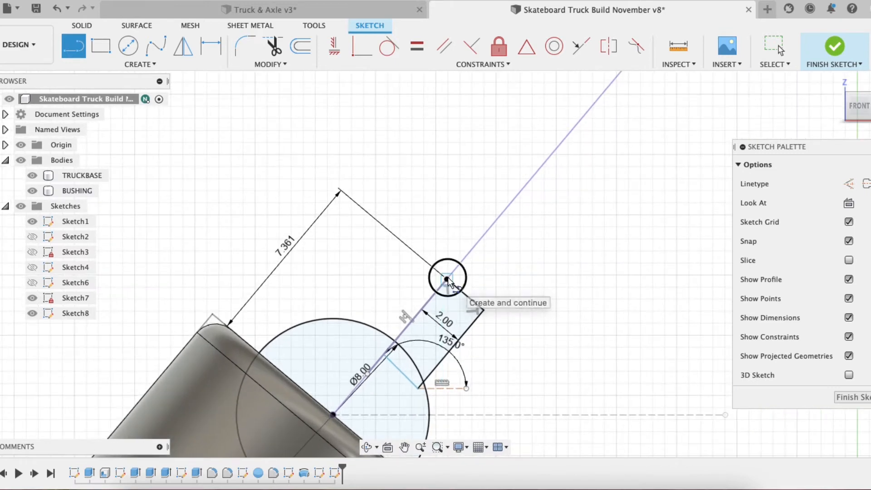
left_click(446, 279)
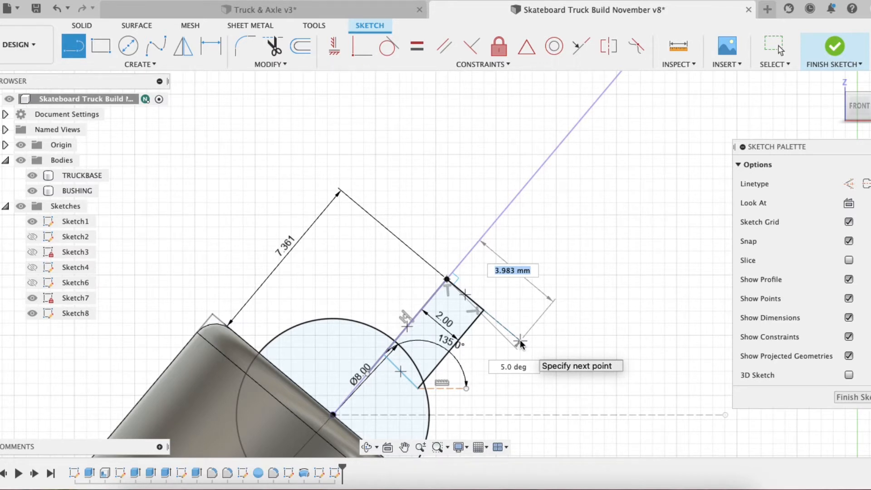
type("7.25")
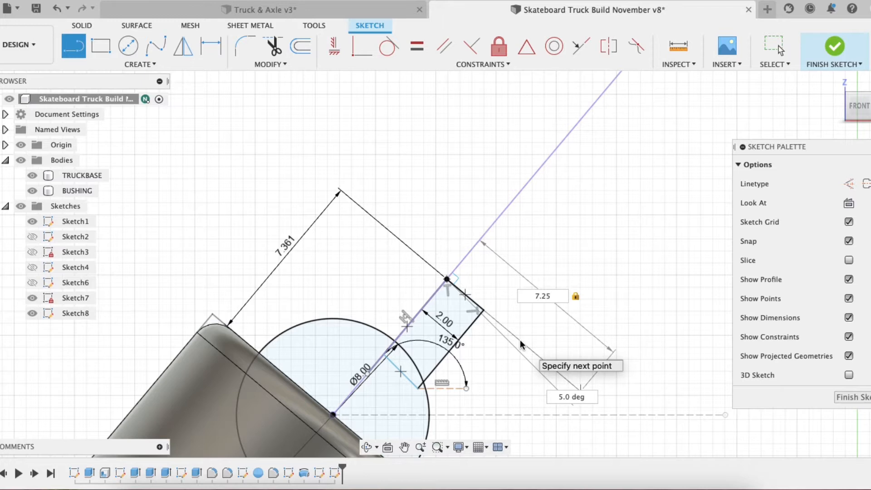
left_click(567, 381)
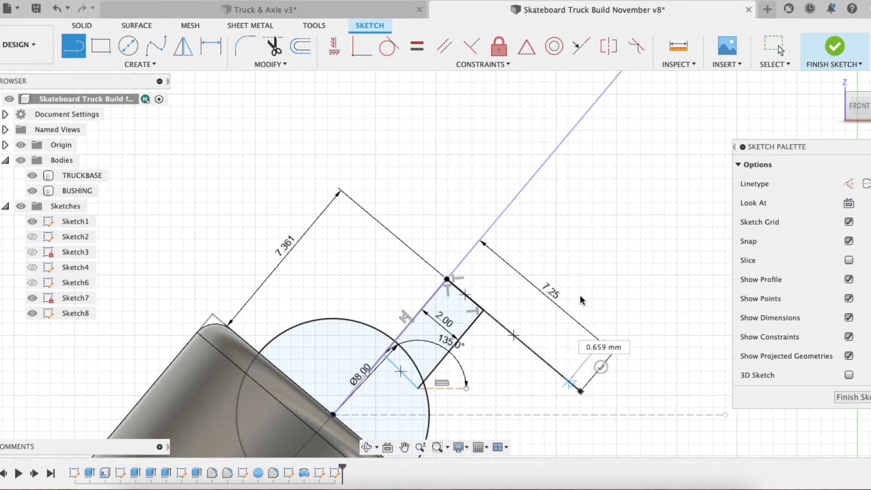
Sketch a line about 53.6 mm long from the 7.25 mm line's free end up to the edge of the 14.25 mm circle.
scroll(572, 297, "down", 4)
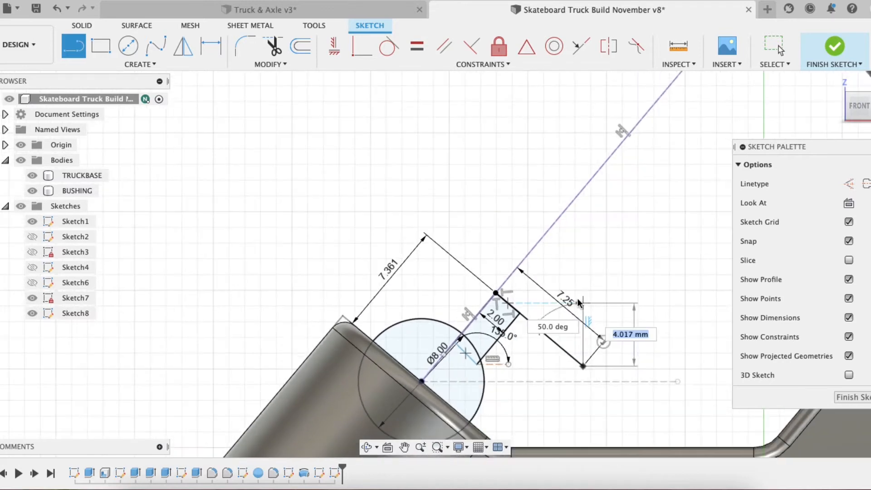
scroll(607, 191, "down", 2)
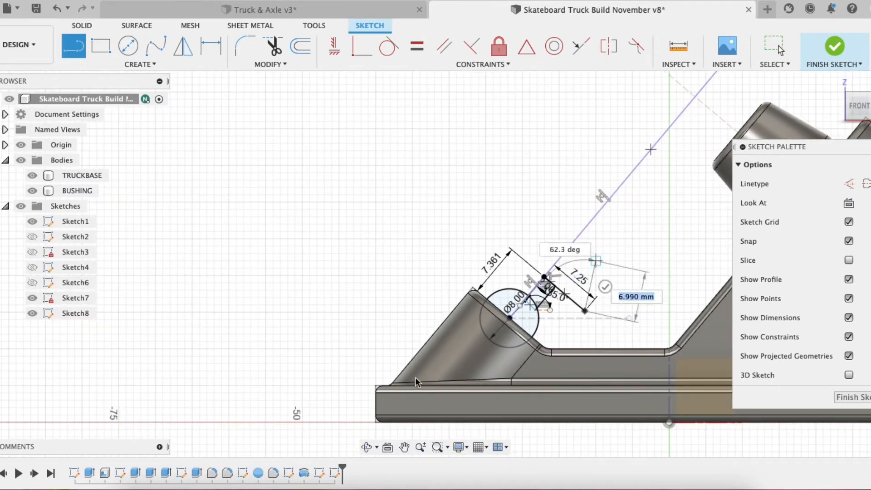
left_click(403, 447)
left_click_drag(543, 180, 140, 297)
key("Escape")
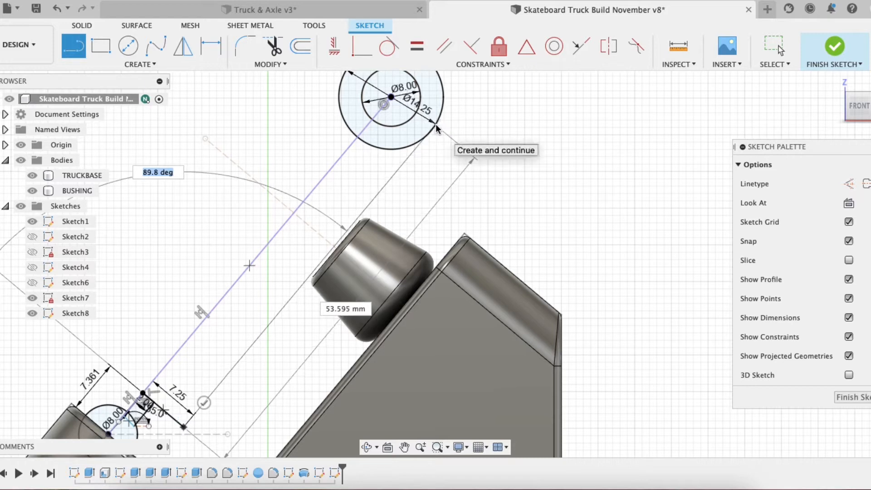
left_click(436, 129)
scroll(438, 127, "up", 5)
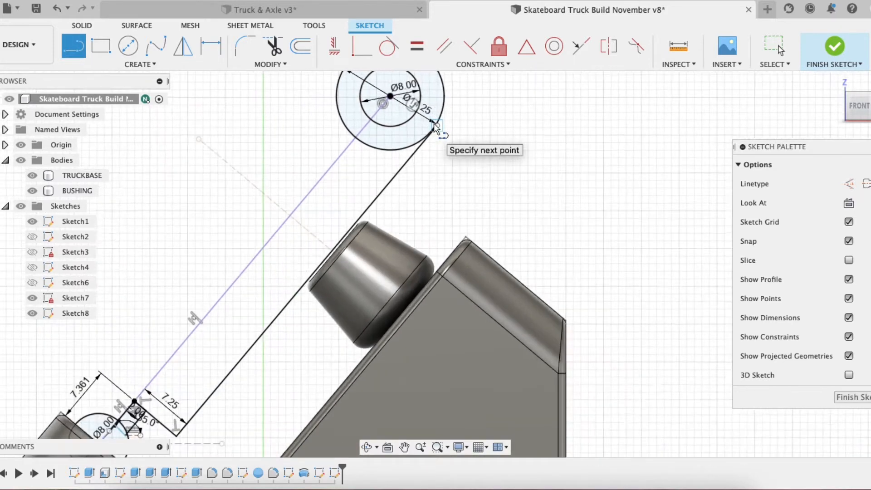
scroll(438, 127, "up", 5)
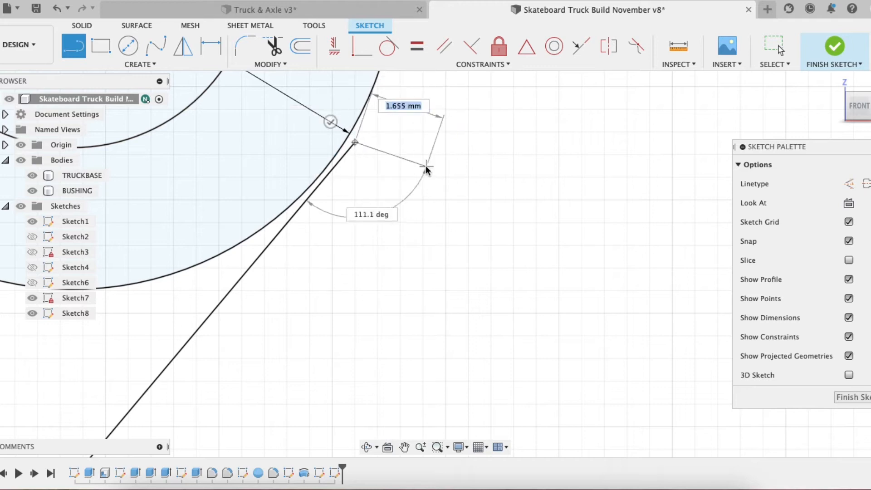
key("Escape")
Try to constrain the long line's upper endpoint to the 14.25 mm circle.
left_click(355, 142)
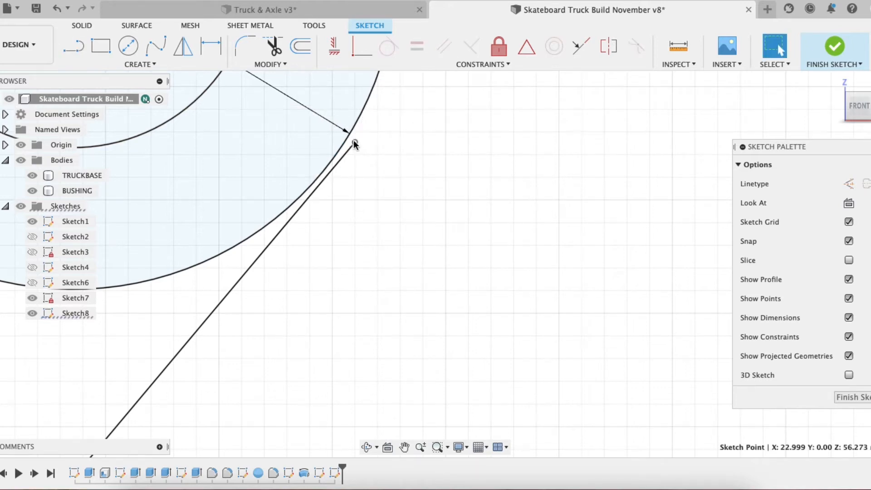
left_click(351, 135, "shift")
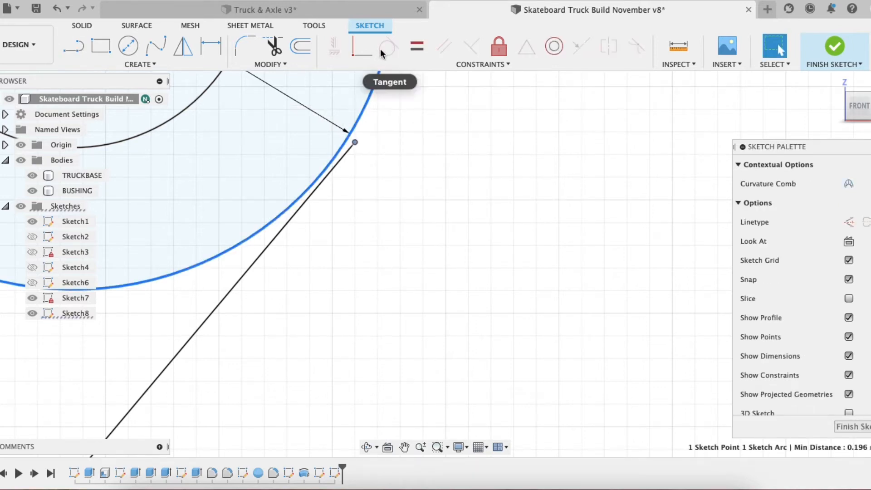
left_click(363, 53)
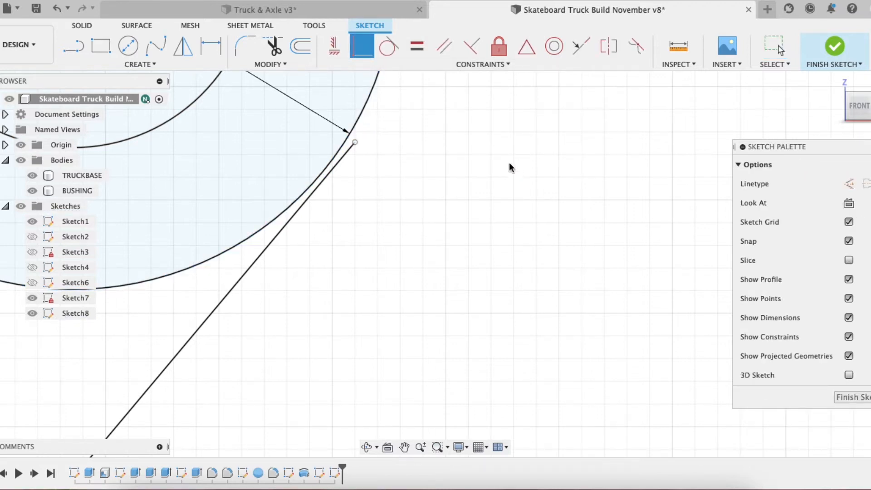
key("Escape")
left_click(355, 142)
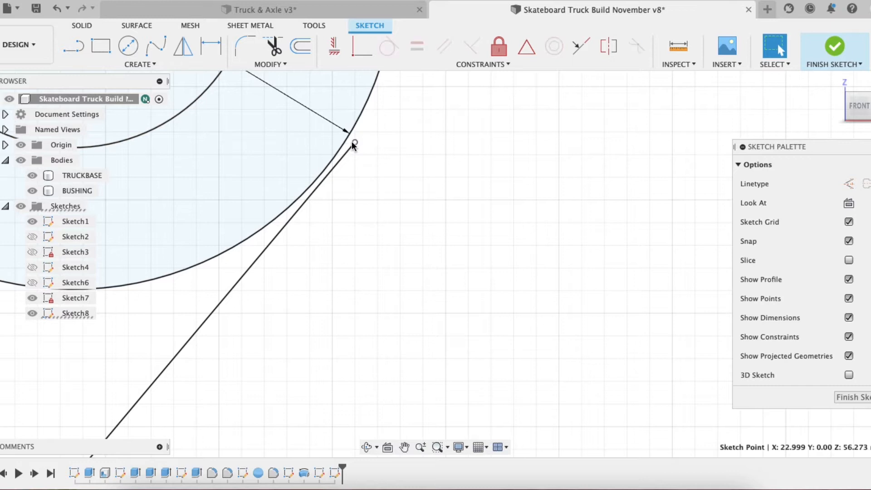
left_click(342, 147, "shift")
left_click(461, 65)
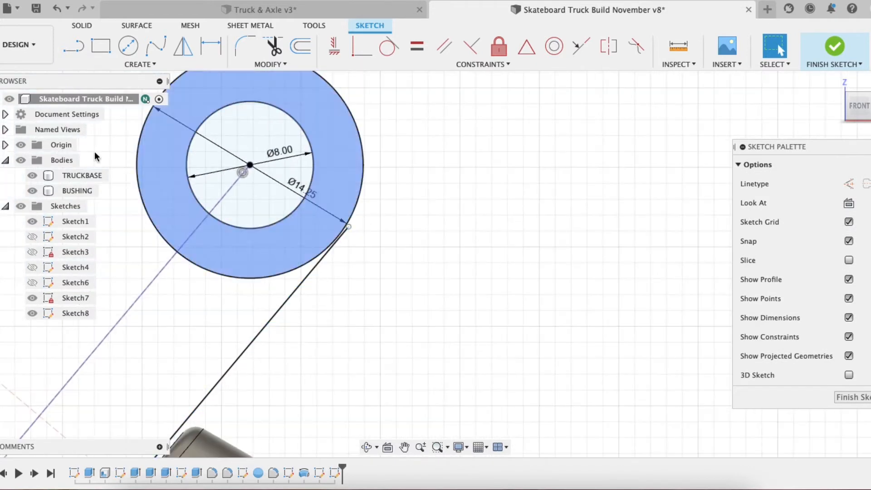
Sketch a line about 9.2 mm long from the axle circles' centre to just outside the 14.25 mm circle.
left_click(76, 44)
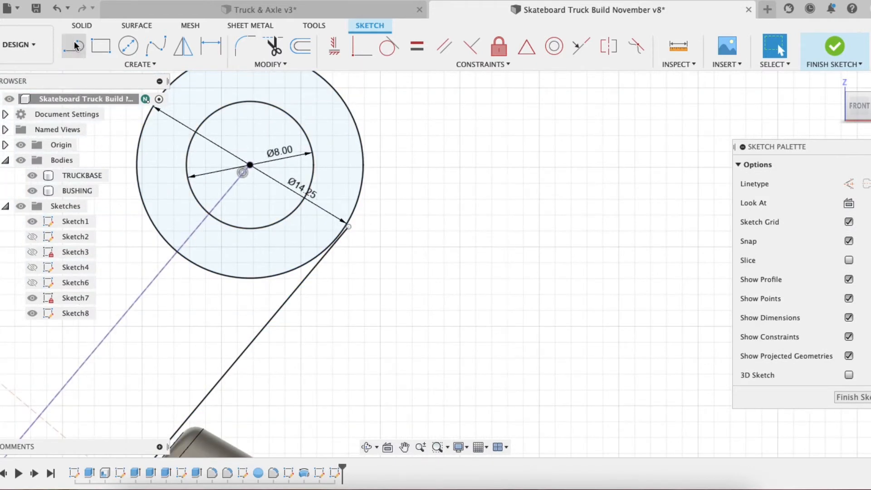
left_click(250, 165)
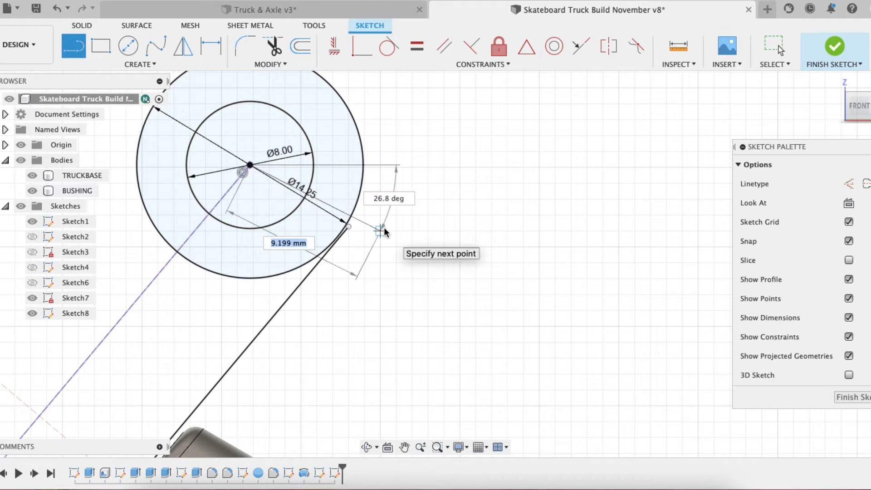
left_click(380, 230)
key("Escape")
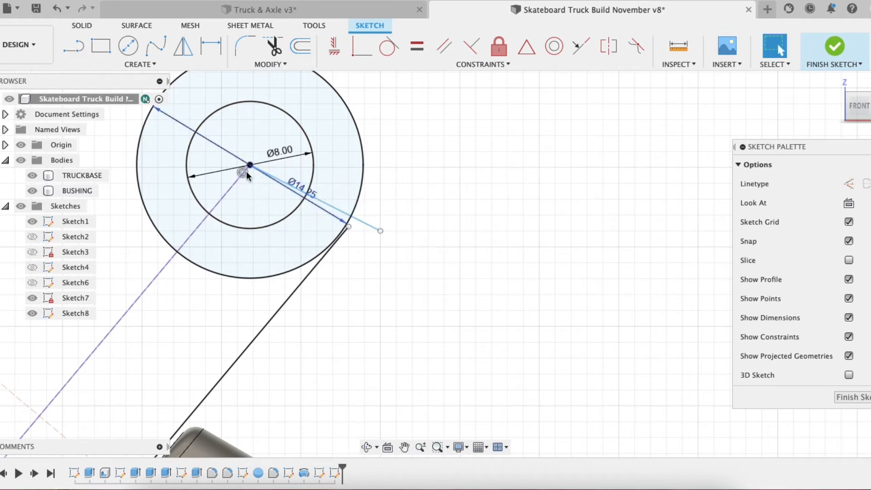
Set the angle between the new line and the construction line through the axle circles' centre to 90 degrees.
left_click(210, 47)
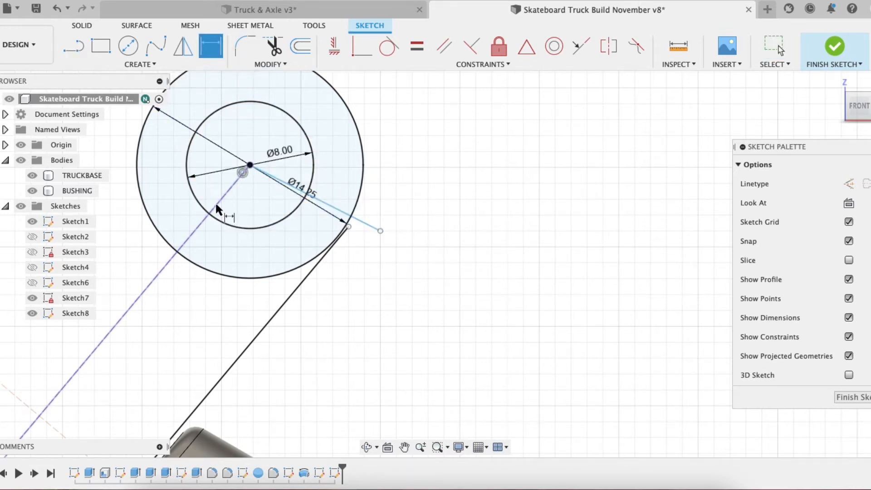
left_click(217, 202)
left_click(272, 177)
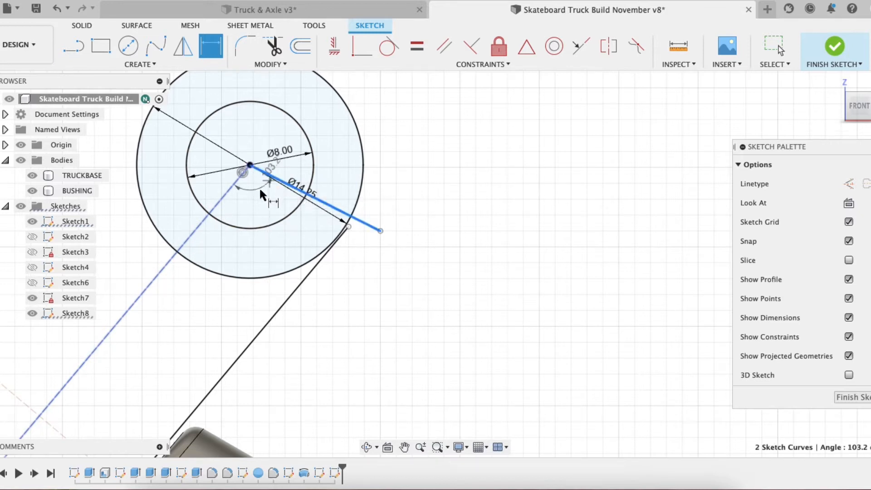
left_click(256, 195)
type("90")
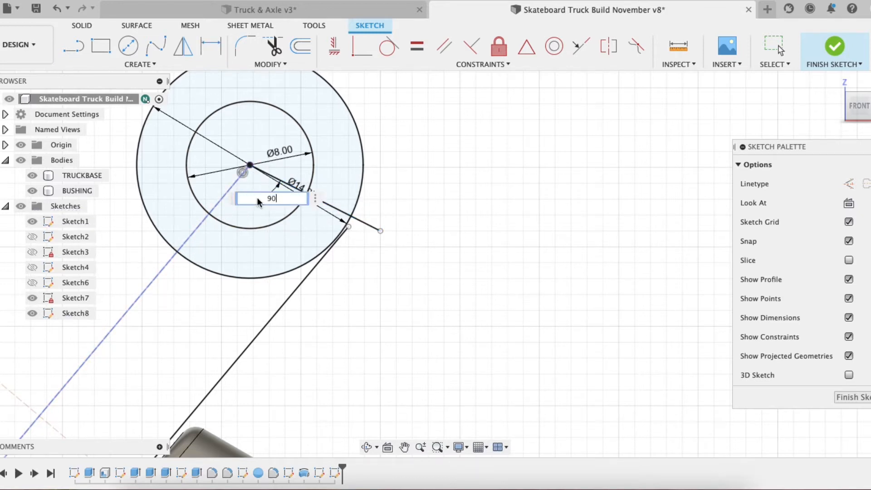
key("Return")
Dimension the perpendicular line's length as 14.25/2 so that it ends on the outer circle.
scroll(336, 229, "up", 3)
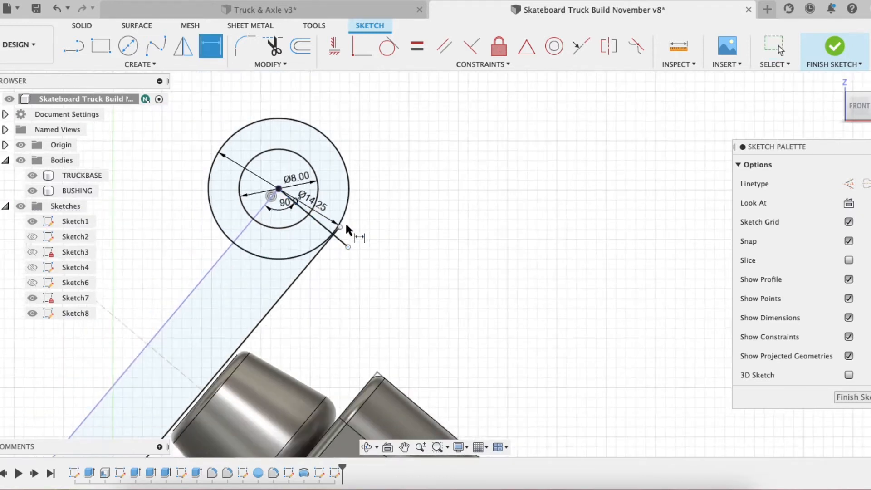
scroll(336, 230, "up", 2)
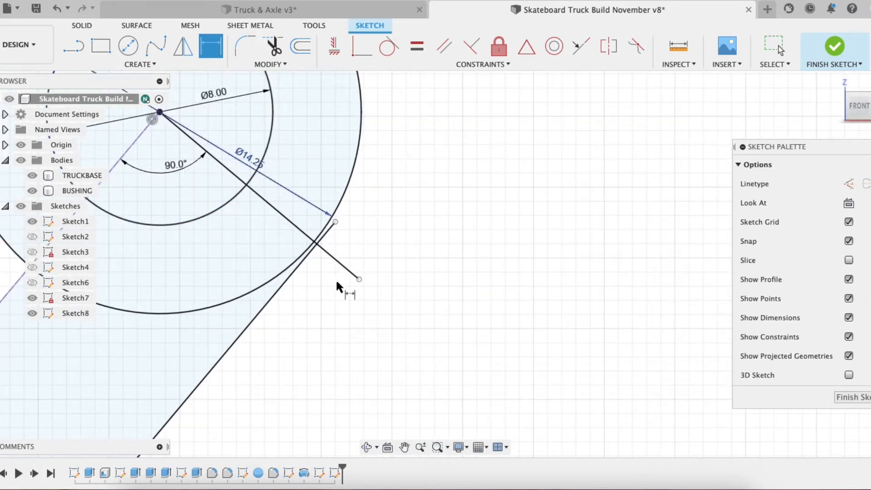
left_click(336, 259)
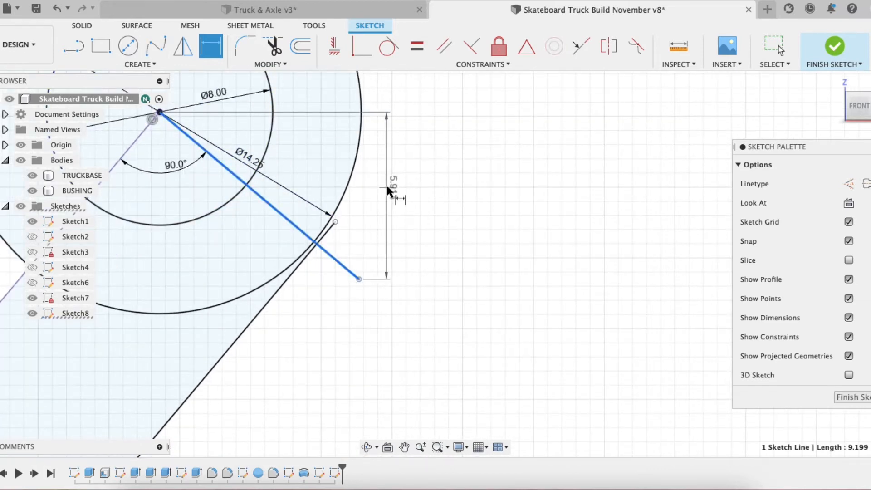
left_click(333, 134)
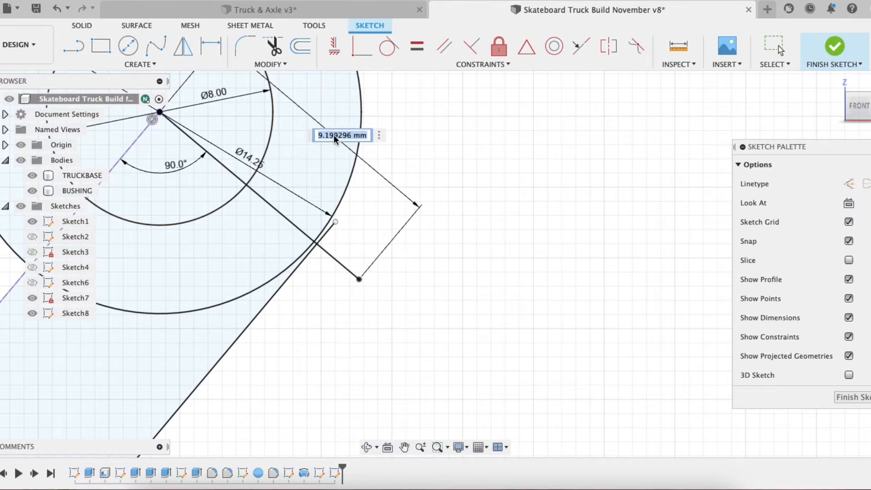
type("14.25/2")
key("Return")
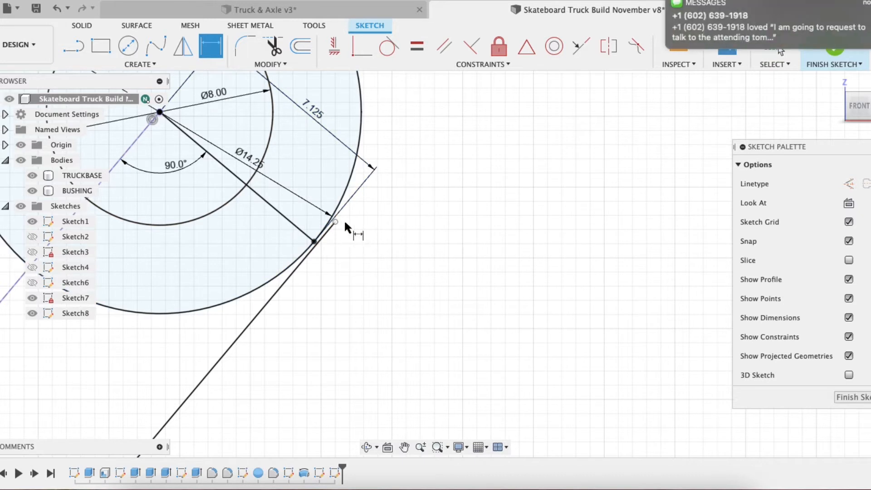
key("Escape")
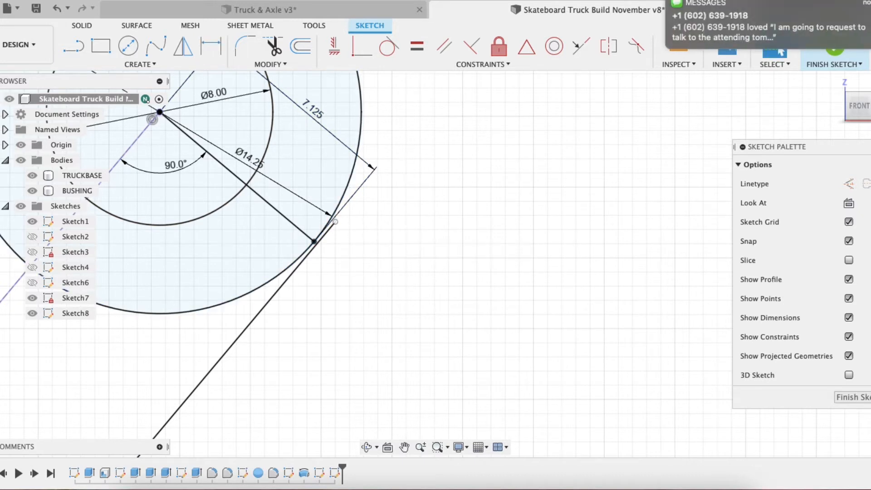
Try to make the long line's upper endpoint coincident with the radius line's outer end.
left_click(337, 225)
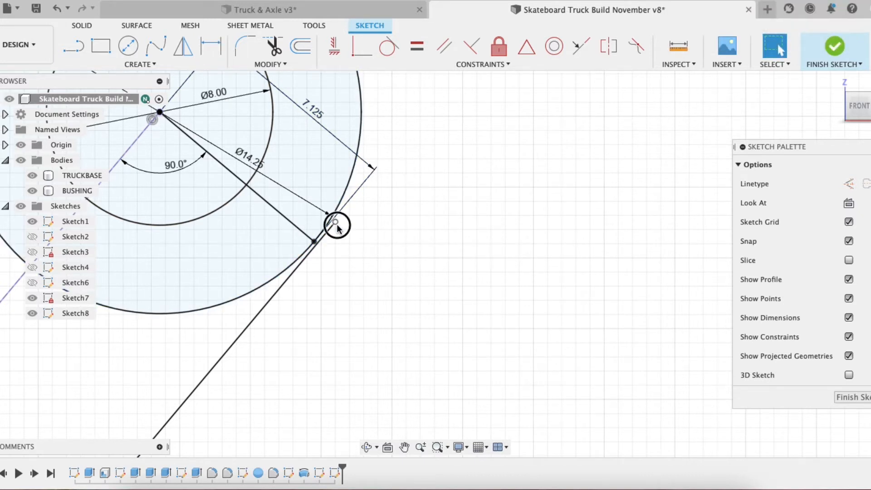
left_click(315, 242)
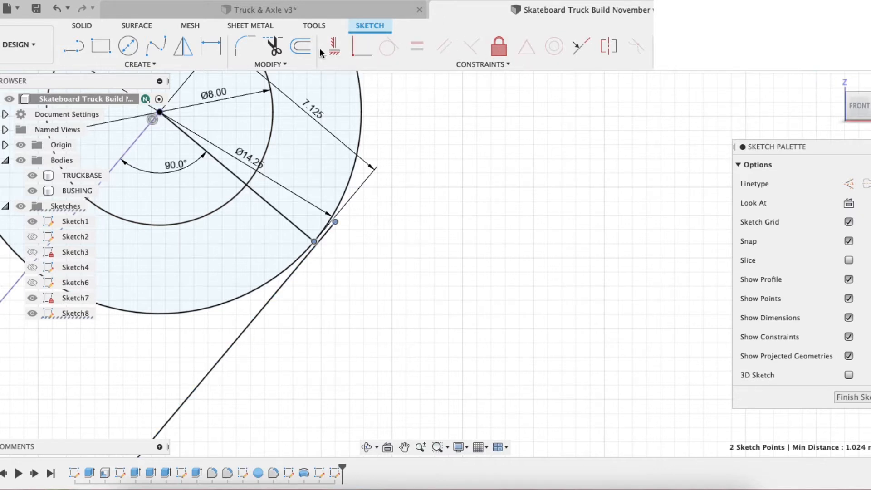
left_click(356, 46)
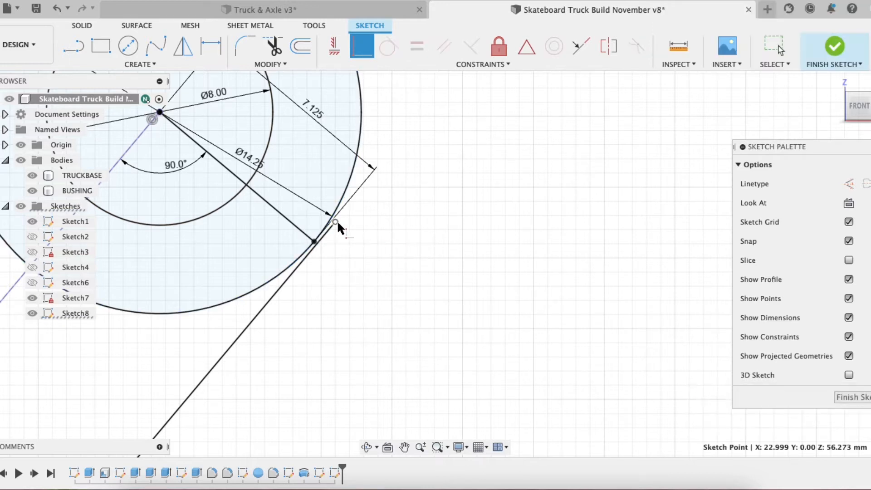
key("Escape")
Delete the long line running from the 7.25 mm line up to the outer axle circle.
left_click(288, 278)
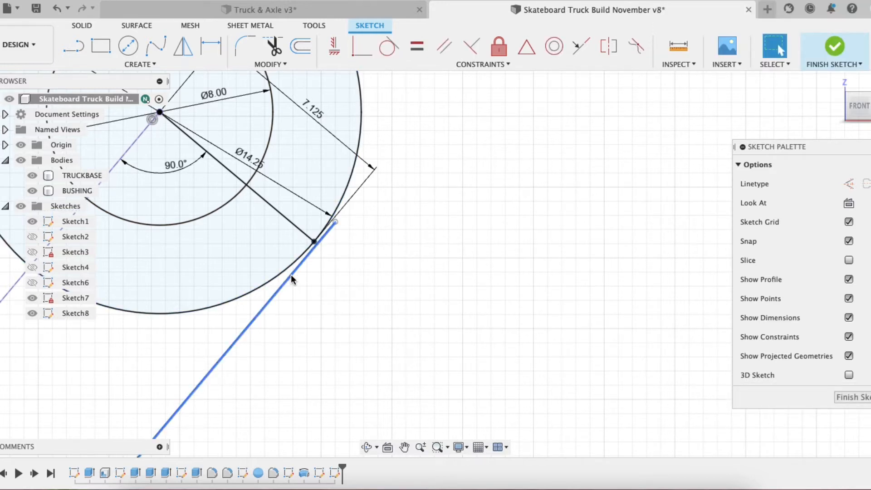
key("Delete")
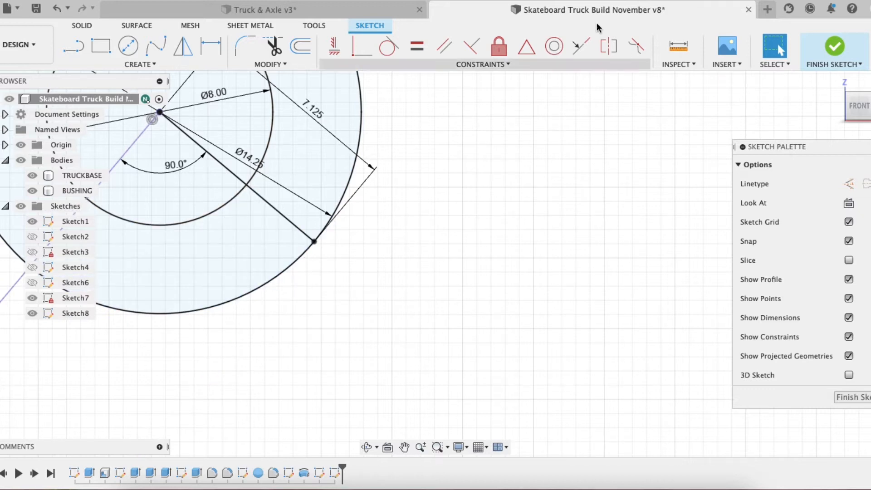
left_click(210, 45)
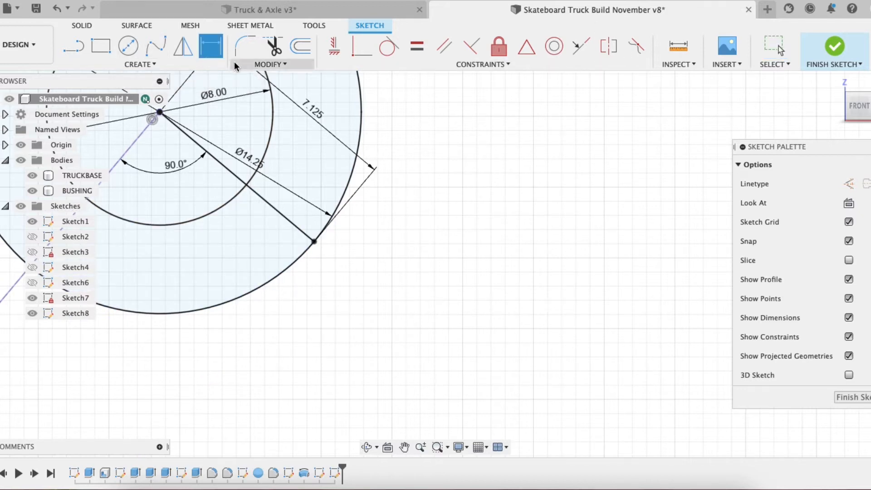
Sketch a line from the radius line's outer end on the 14.25 mm circle down to the free end of the 7.25 mm line.
left_click(75, 48)
left_click(314, 242)
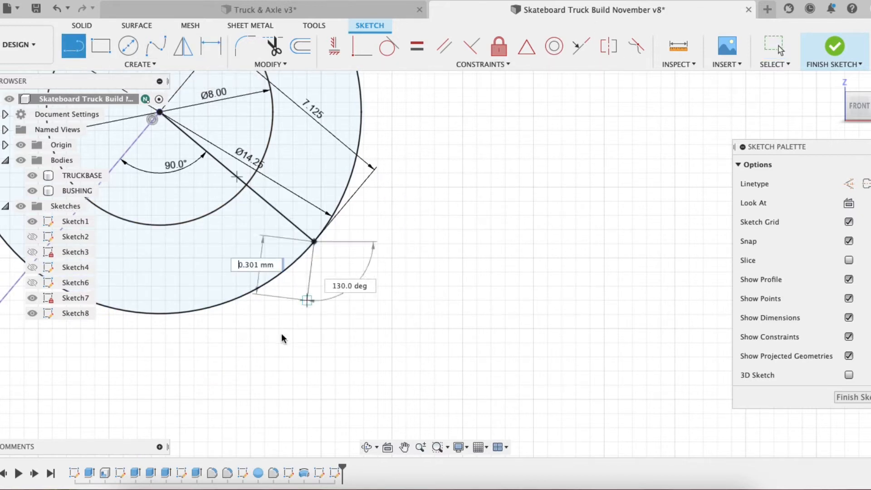
scroll(279, 340, "up", 3)
scroll(273, 337, "down", 5)
scroll(267, 334, "down", 6)
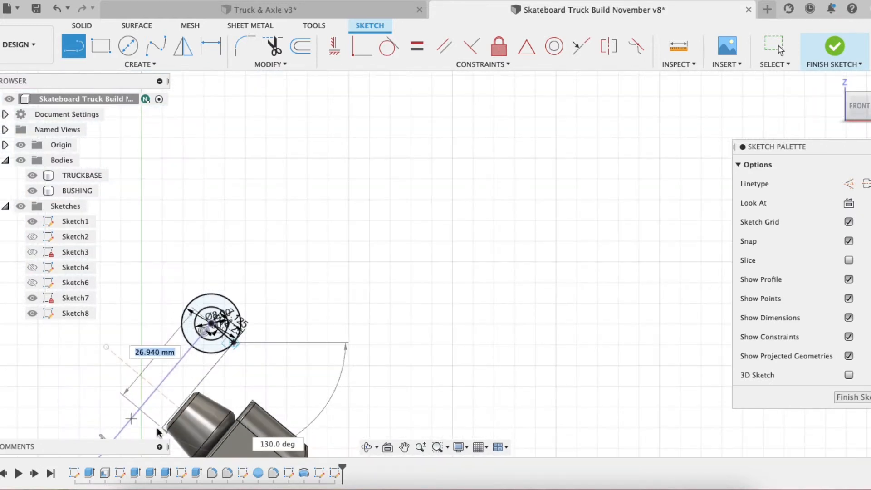
left_click(405, 447)
left_click_drag(347, 294, 669, 1)
scroll(424, 204, "up", 5)
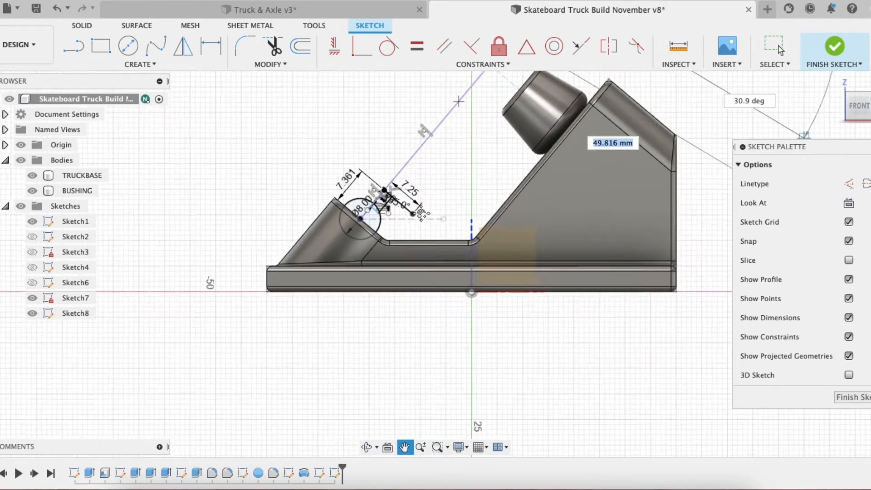
scroll(426, 195, "up", 1)
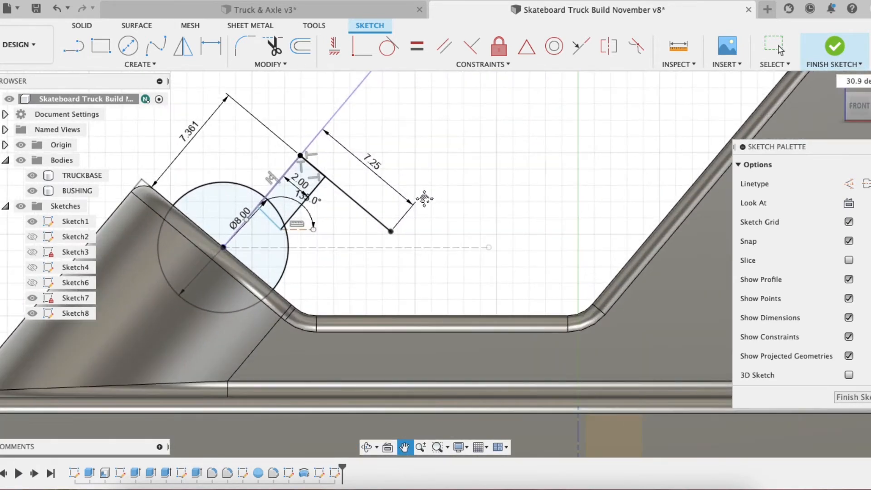
key("l")
left_click(391, 231)
left_click(391, 232)
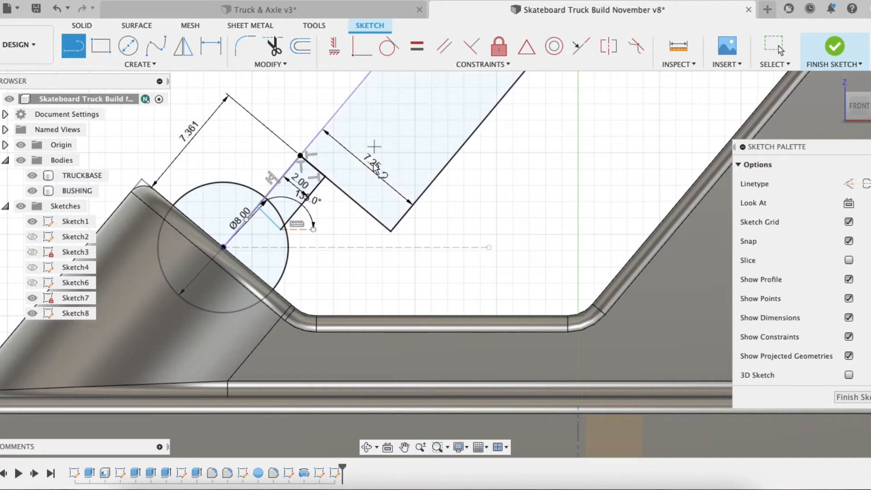
key("Escape")
Set the 7.25 mm dimension of the short perpendicular line near the pivot to 7.125 mm.
double_click(372, 164)
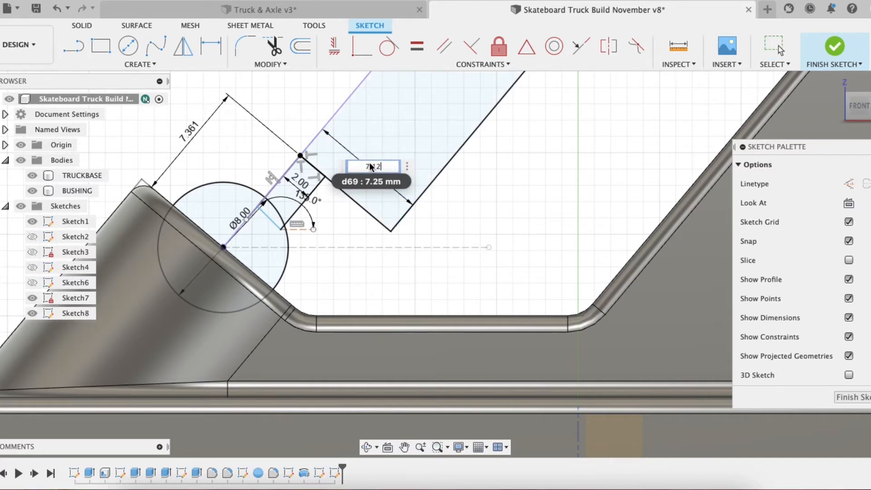
key("Return")
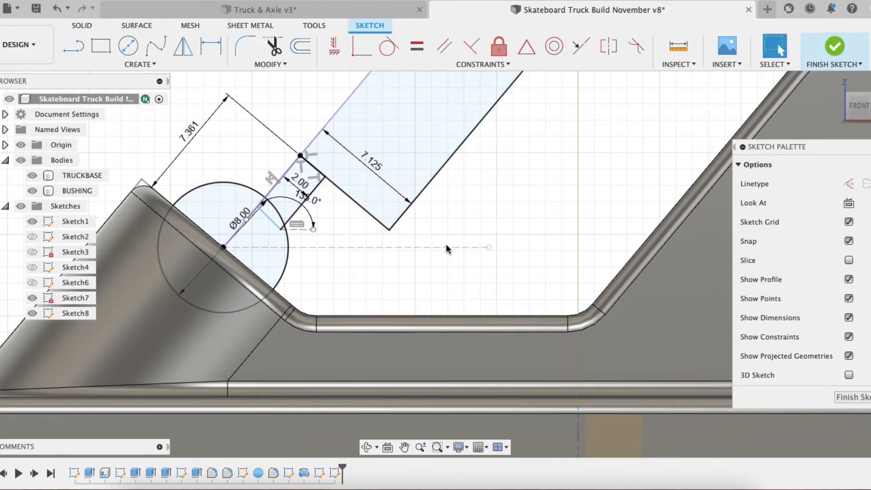
scroll(446, 245, "down", 3)
scroll(411, 226, "down", 8)
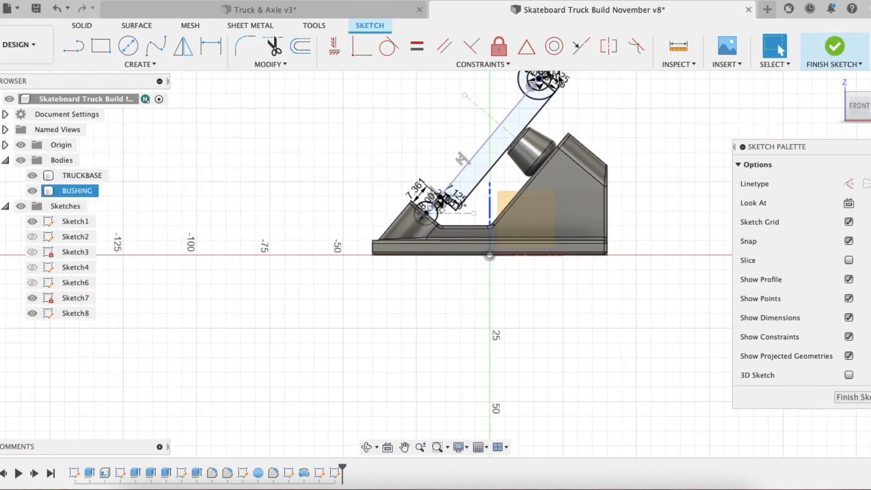
scroll(564, 97, "up", 3)
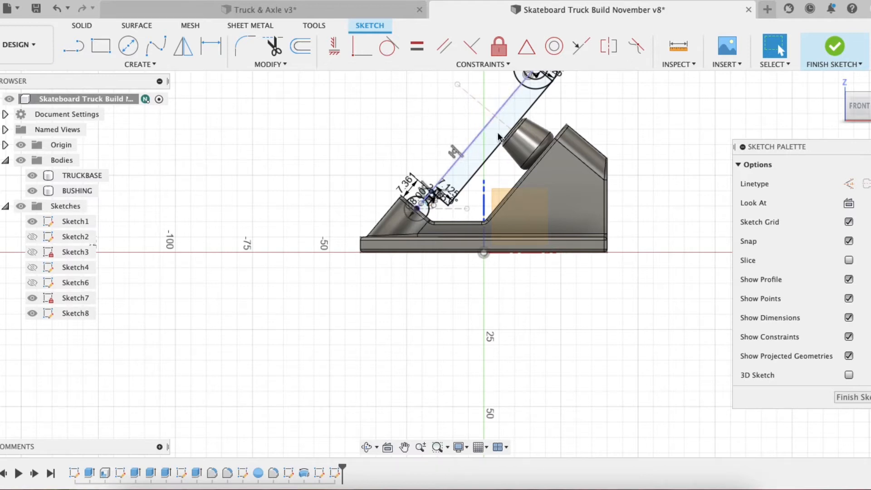
Mirror the short perpendicular line near the pivot, the long hanger line and the axle circle's radius line about the hanger's centre line.
left_click(407, 447)
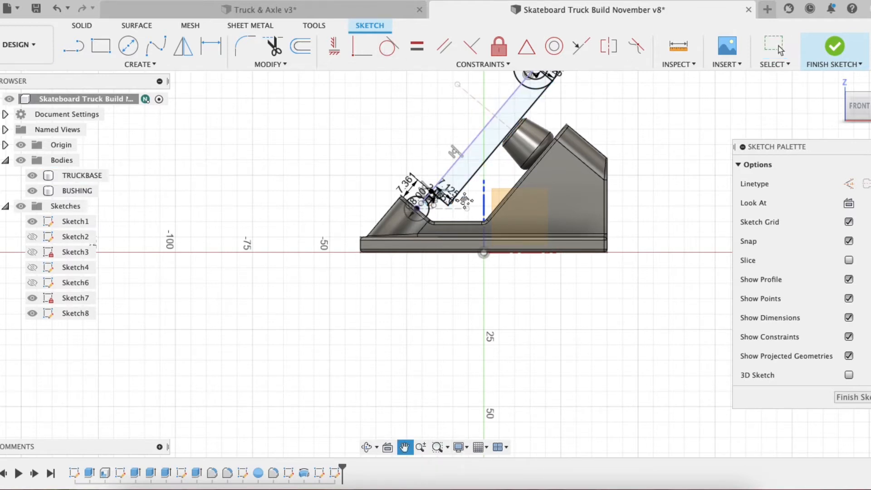
left_click_drag(477, 171, 409, 303)
scroll(424, 226, "up", 2)
scroll(424, 227, "up", 1)
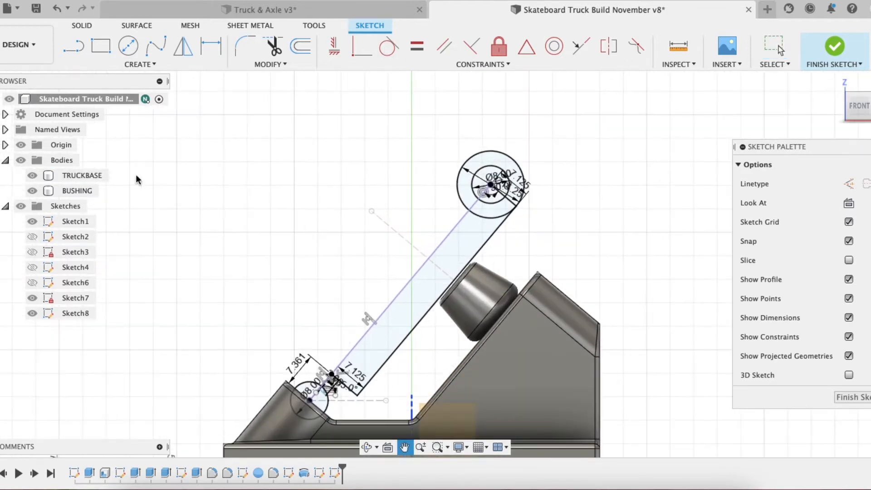
left_click(176, 65)
mouse_move(84, 174)
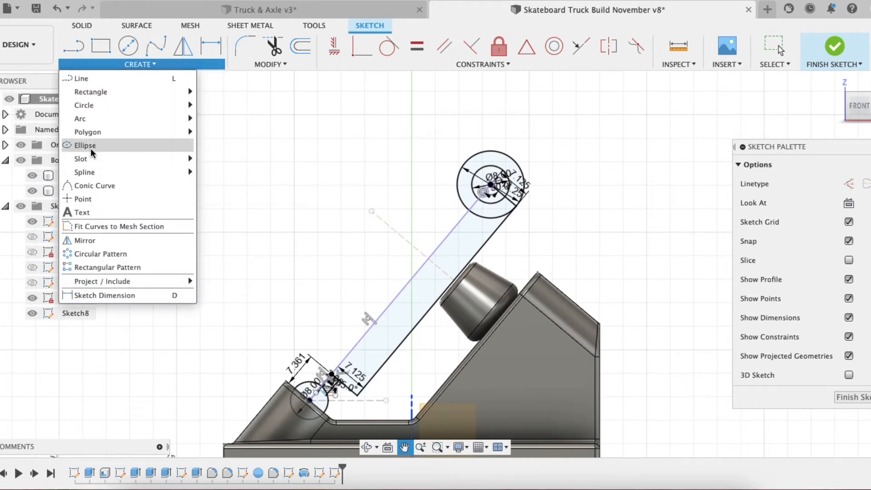
left_click(90, 241)
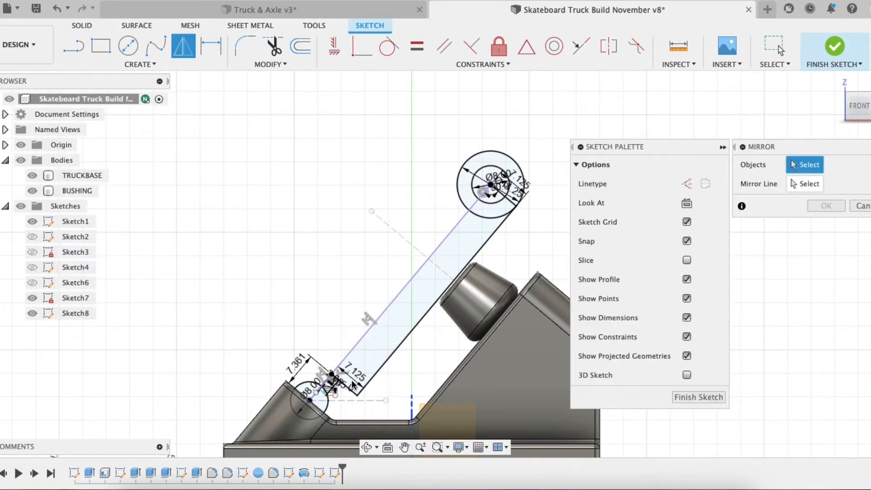
scroll(358, 343, "up", 5)
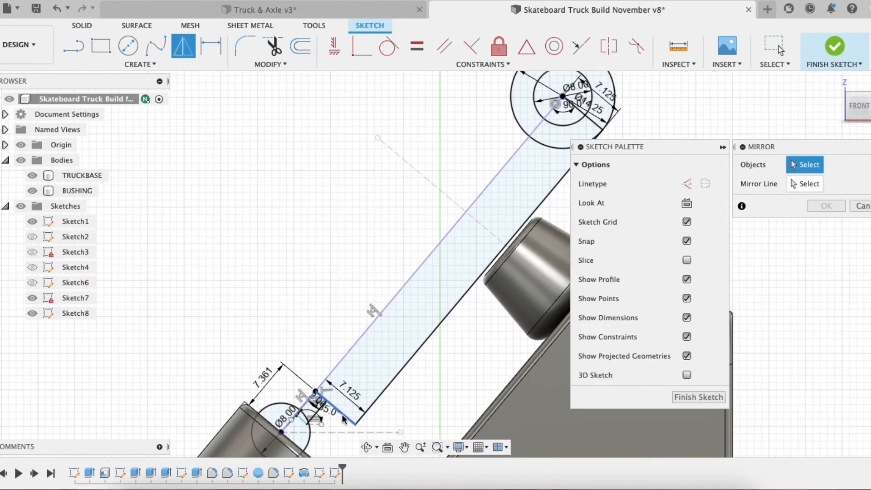
left_click(338, 409)
left_click(385, 390)
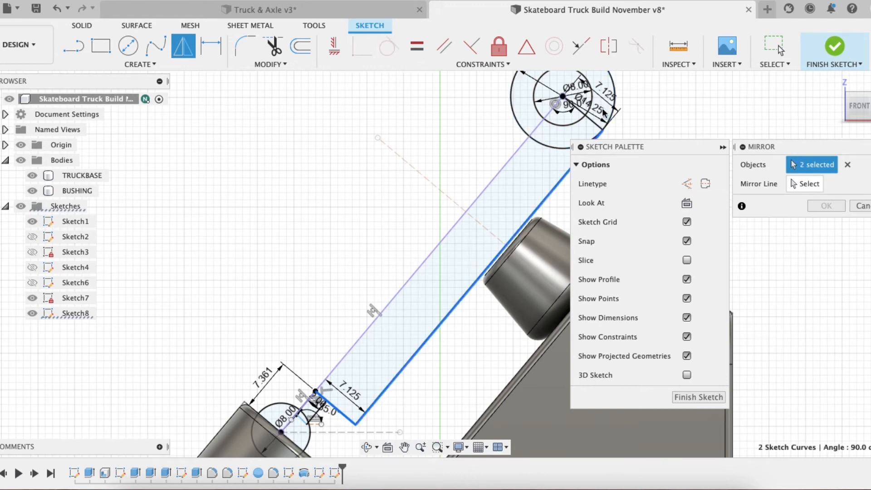
left_click(595, 126)
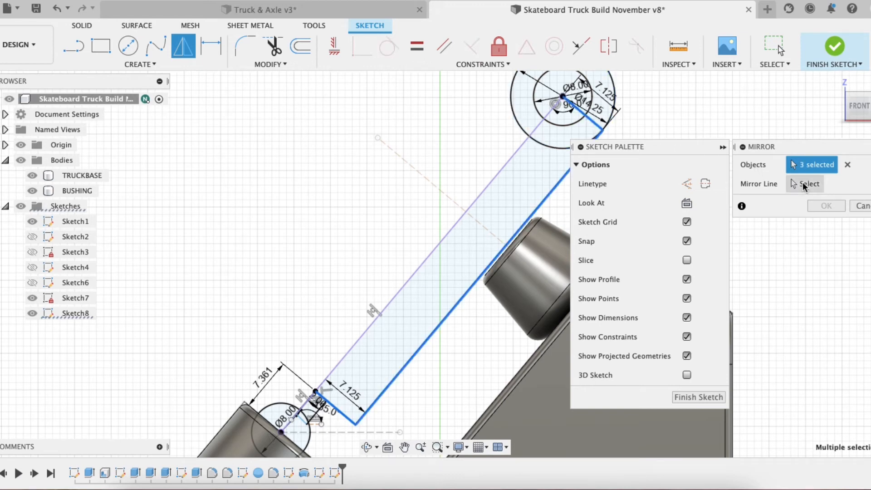
left_click(802, 182)
left_click(501, 166)
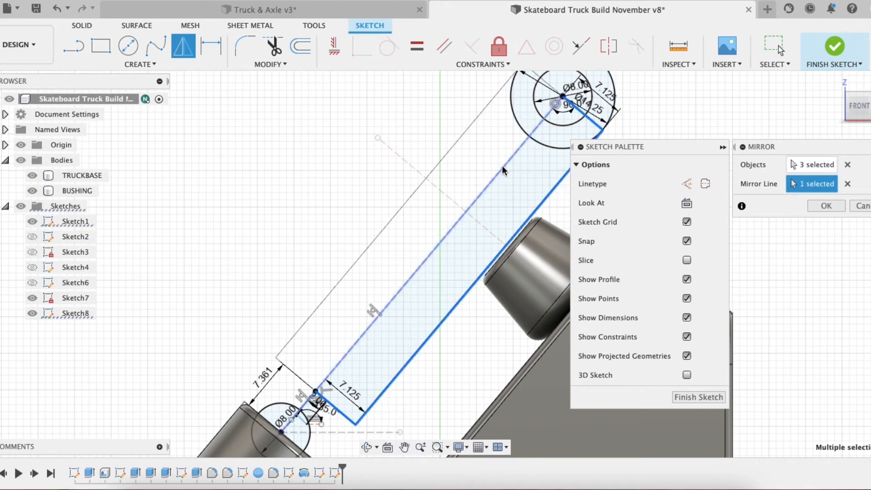
left_click(826, 206)
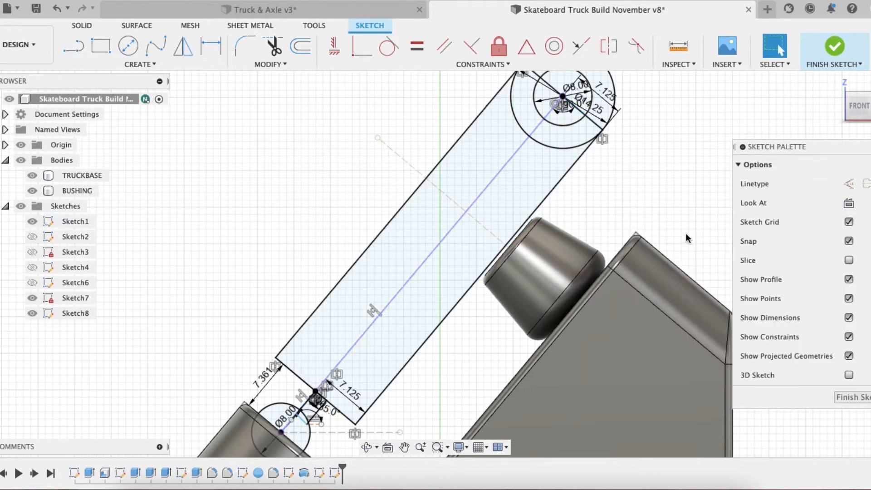
Inspect the mirrored hanger profile around the pivot and axle circles, and finish the sketch.
scroll(361, 380, "down", 3)
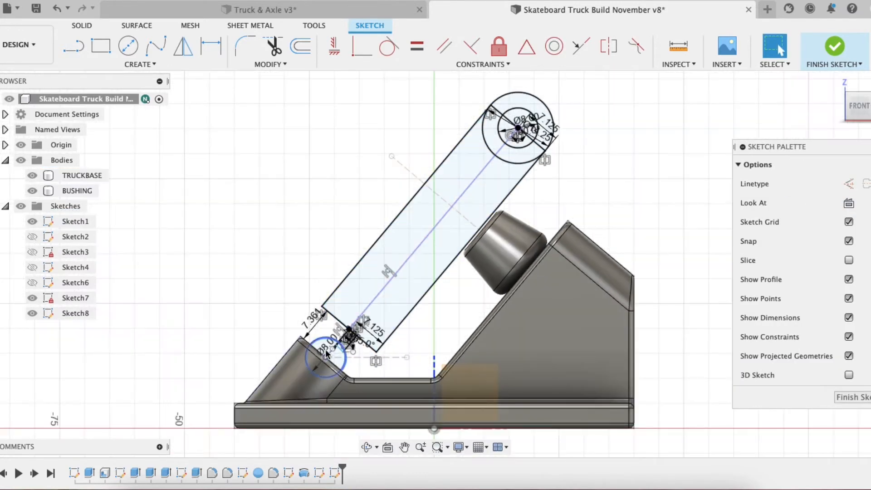
scroll(329, 347, "up", 5)
scroll(331, 348, "up", 2)
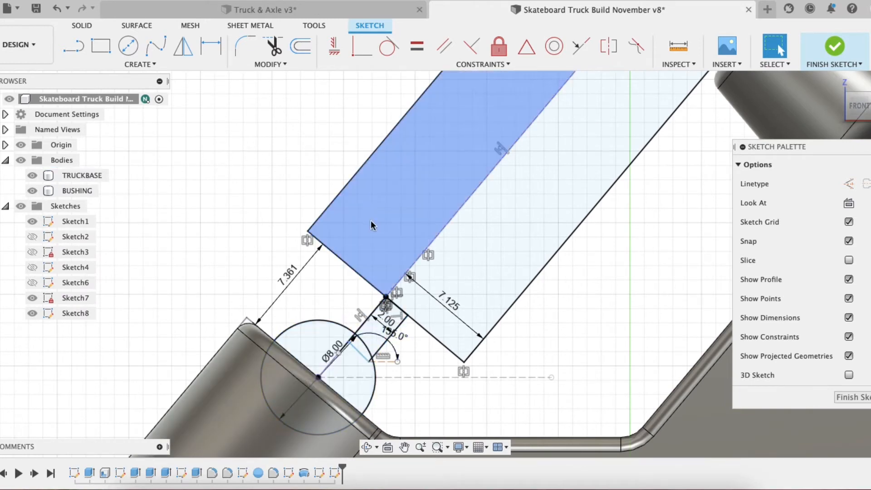
scroll(395, 205, "down", 2)
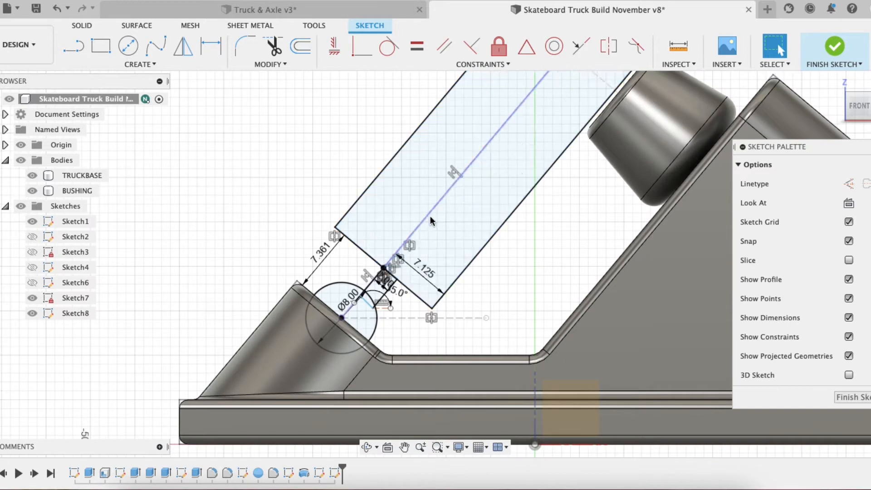
scroll(437, 211, "down", 5)
scroll(512, 110, "up", 5)
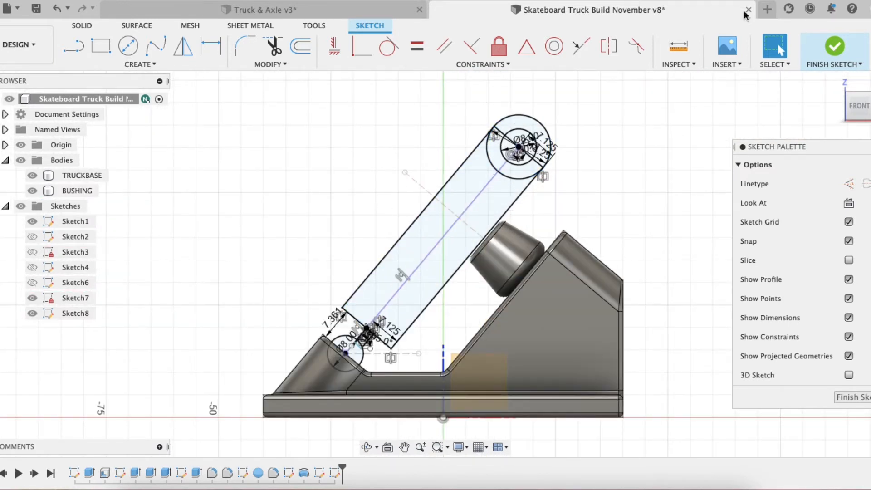
left_click(838, 47)
mouse_move(342, 124)
middle_mouse_down("shift")
mouse_move(317, 189)
mouse_move(355, 195)
mouse_move(283, 175)
middle_mouse_up("shift")
scroll(477, 367, "up", 5)
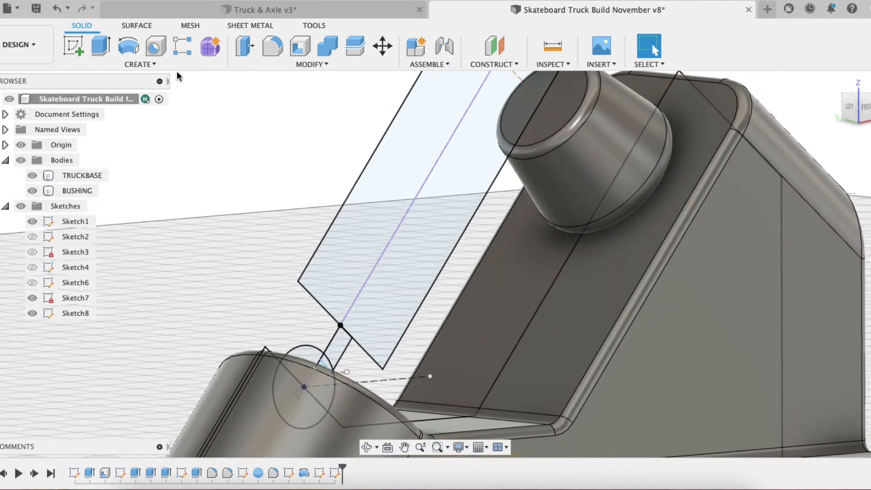
left_click(147, 64)
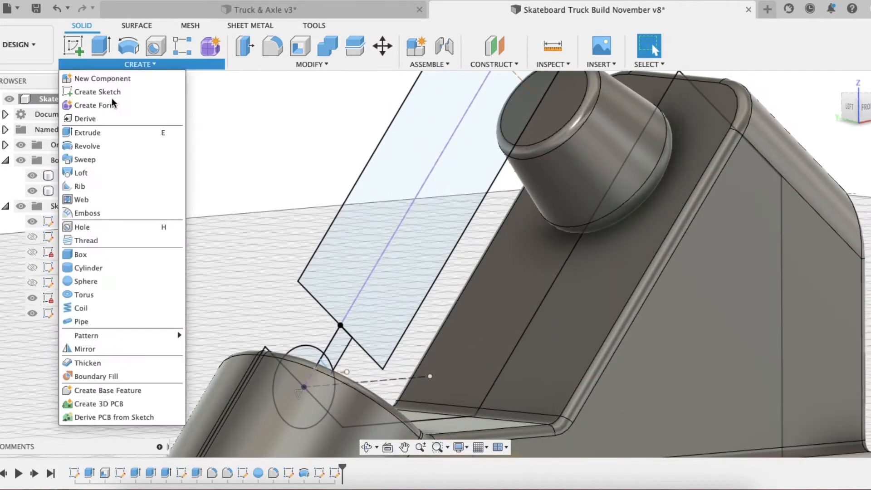
left_click(91, 286)
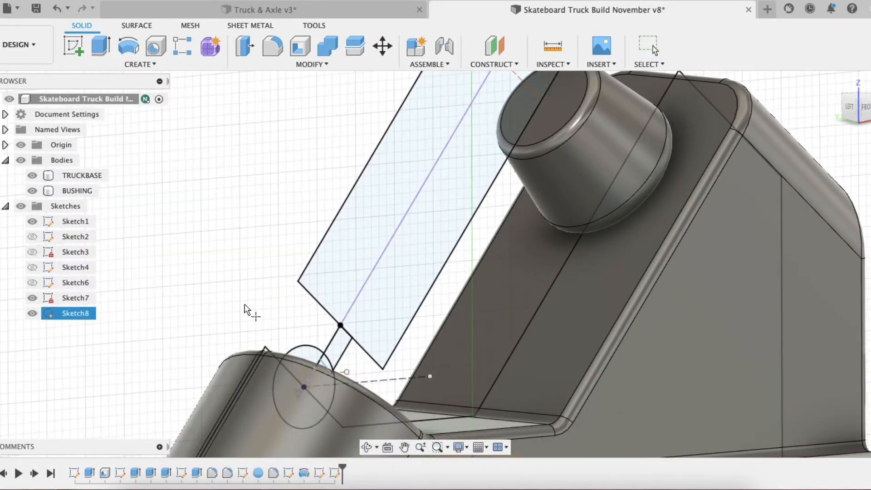
middle_click_drag(246, 311, 250, 345, "shift")
left_click(320, 381)
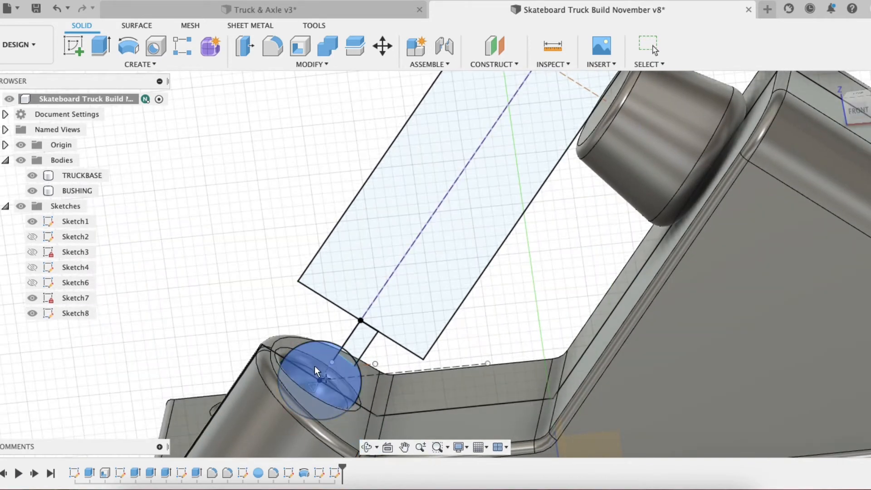
left_click(311, 364)
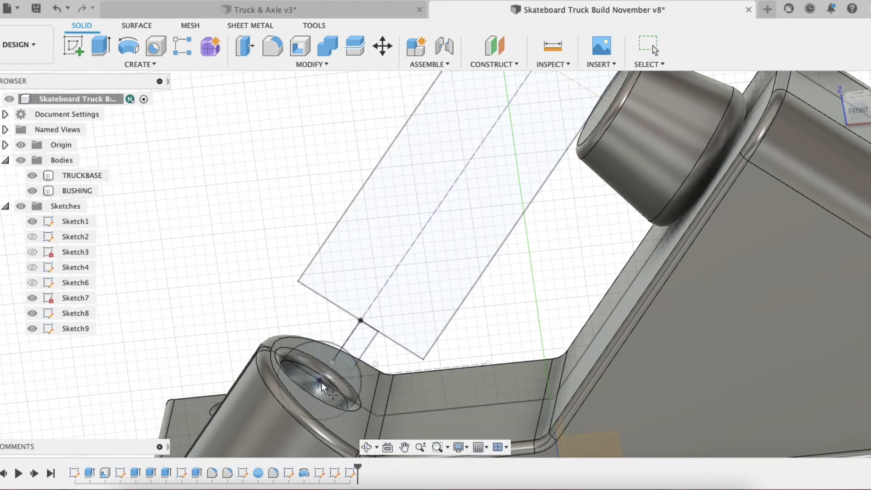
scroll(320, 380, "up", 4)
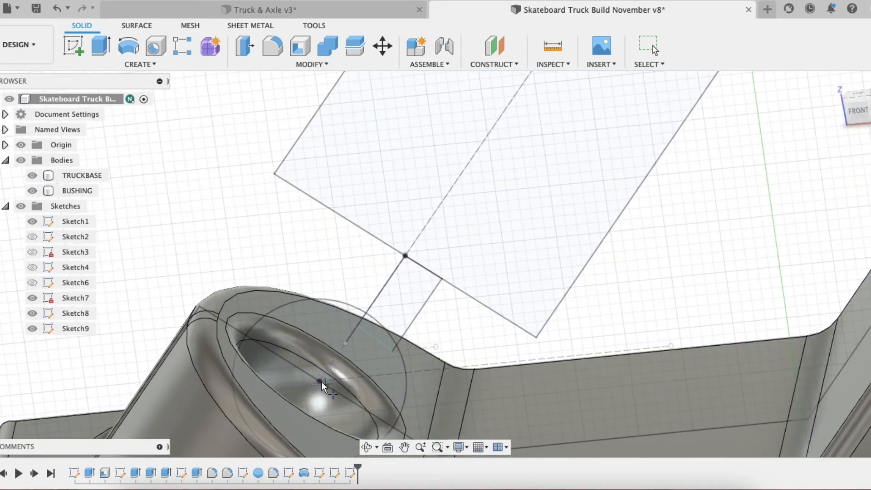
left_click(320, 380)
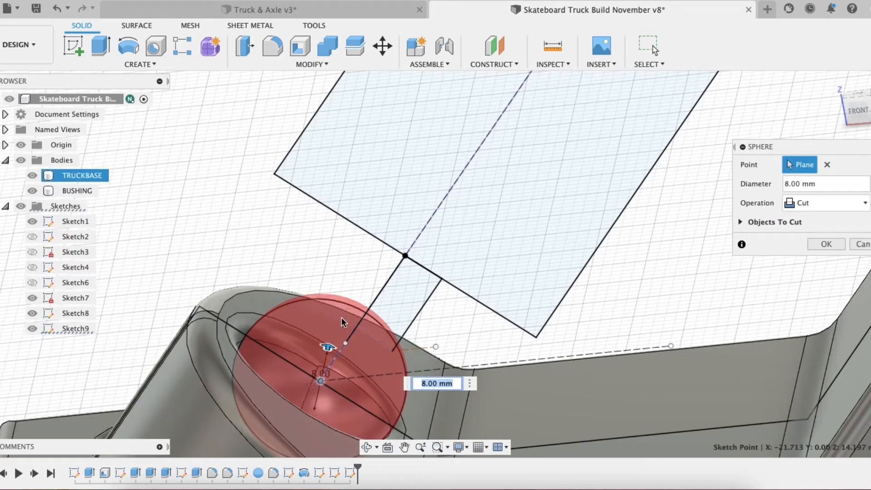
left_click(800, 202)
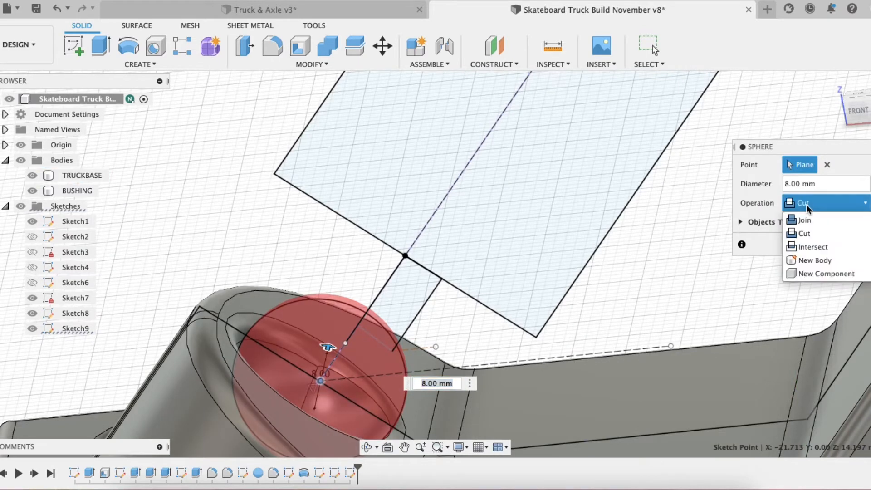
left_click(808, 268)
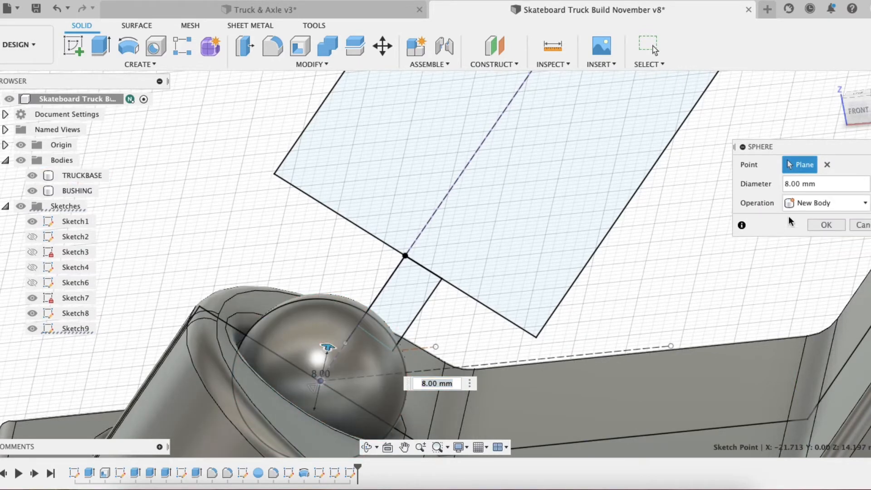
middle_click_drag(304, 322, 291, 371, "shift")
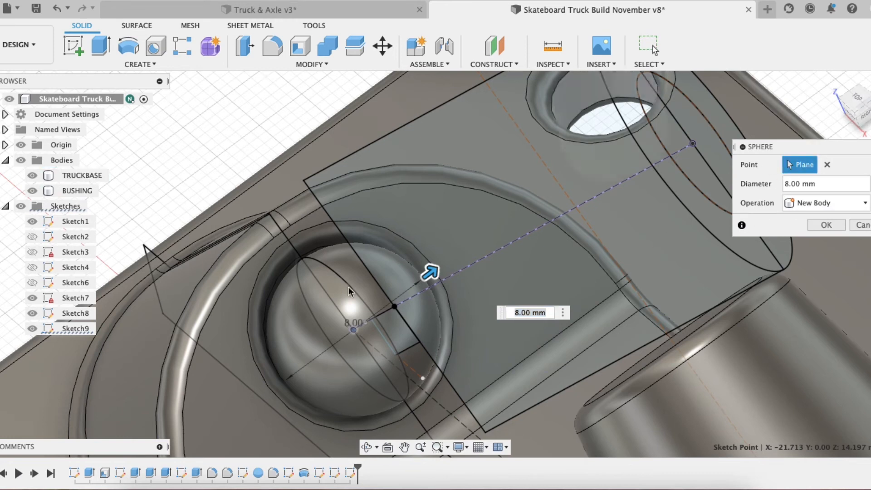
left_click(826, 165)
key("Escape")
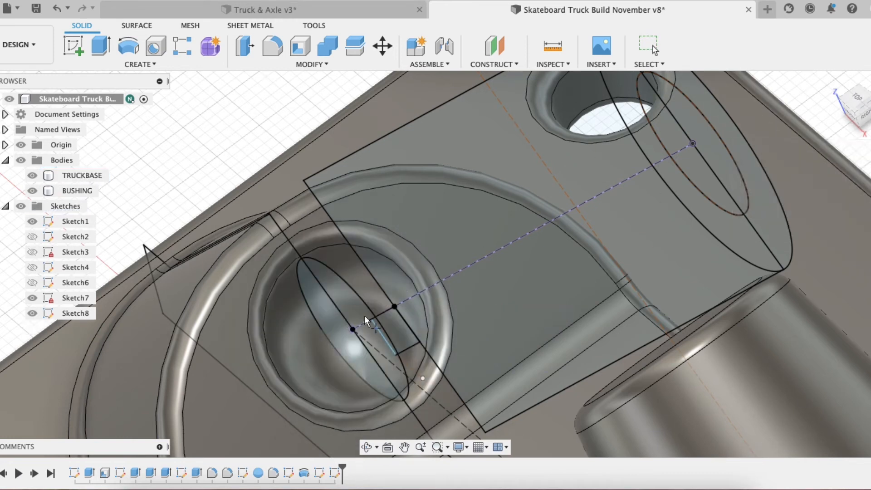
scroll(363, 317, "up", 4)
key("l")
left_click(346, 340)
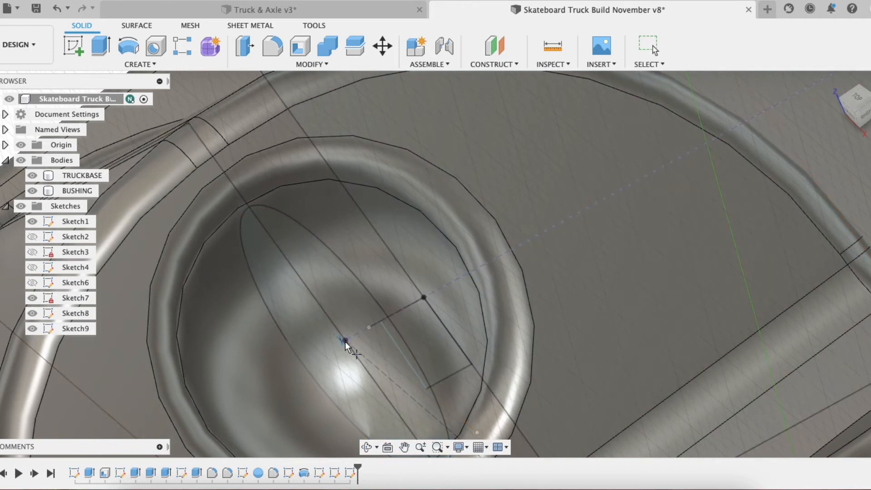
scroll(346, 341, "up", 3)
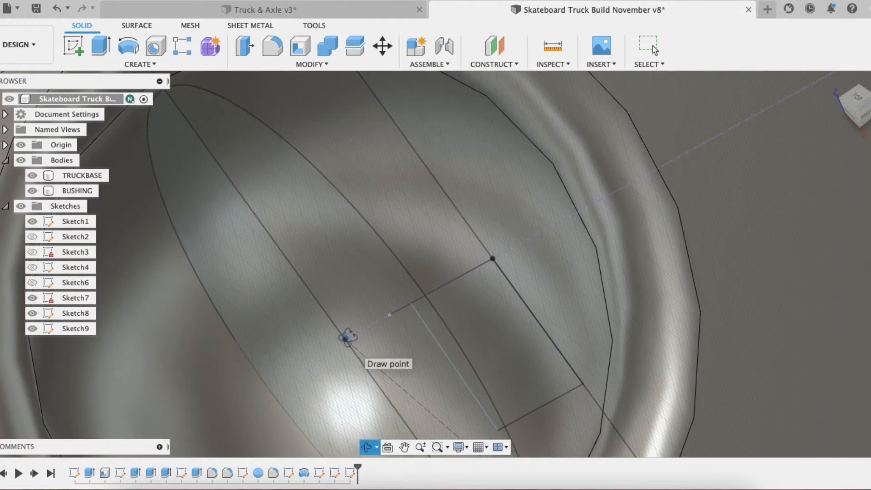
middle_click_drag(346, 336, 317, 354, "shift")
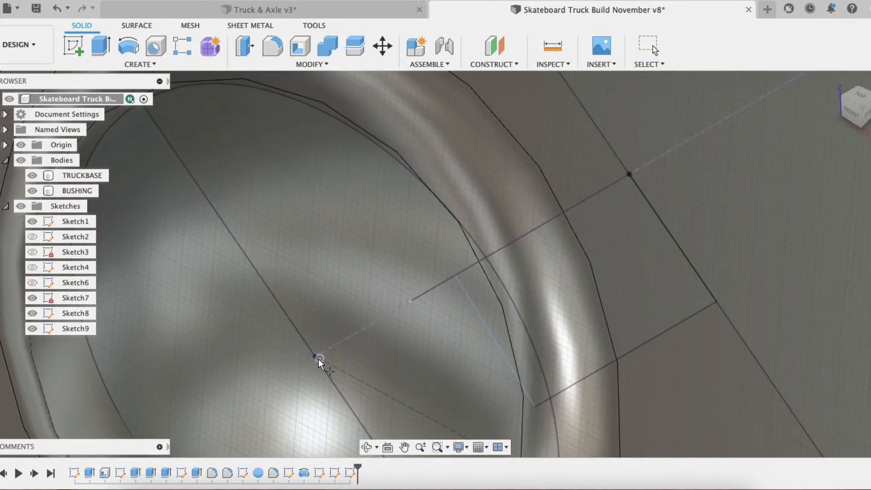
left_click(318, 358)
left_click(829, 205)
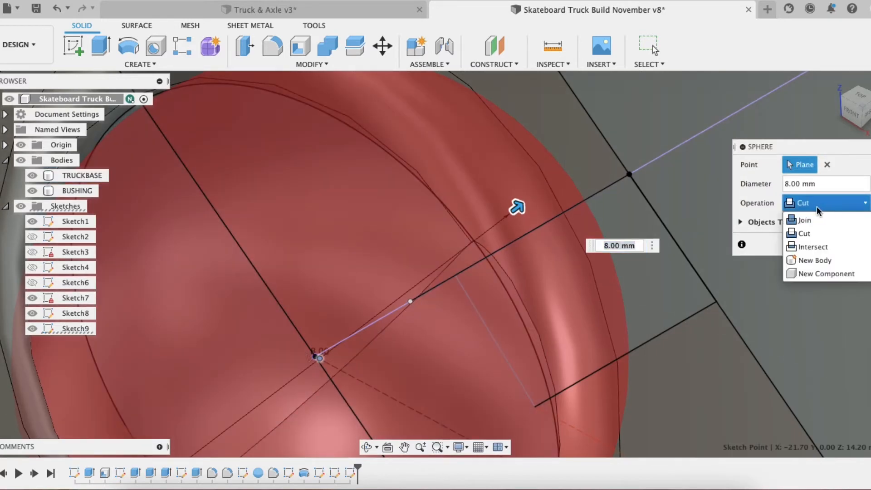
left_click(796, 258)
middle_click_drag(278, 190, 417, 155, "shift")
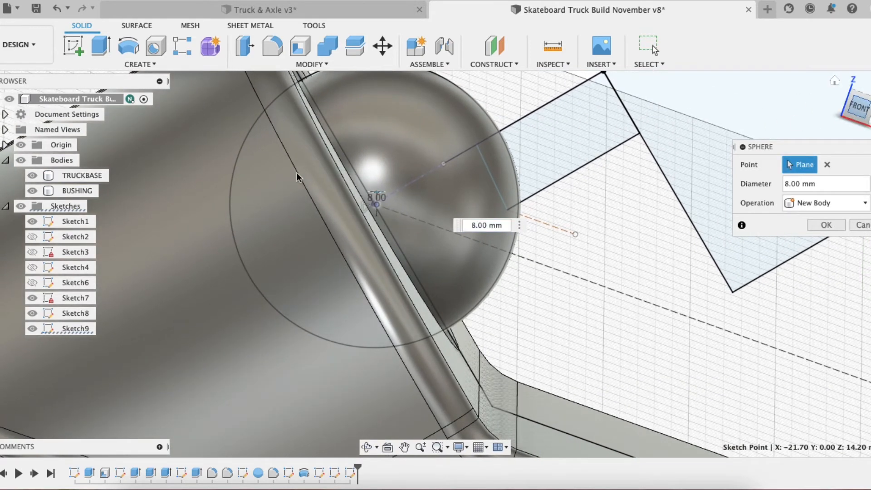
left_click(859, 106)
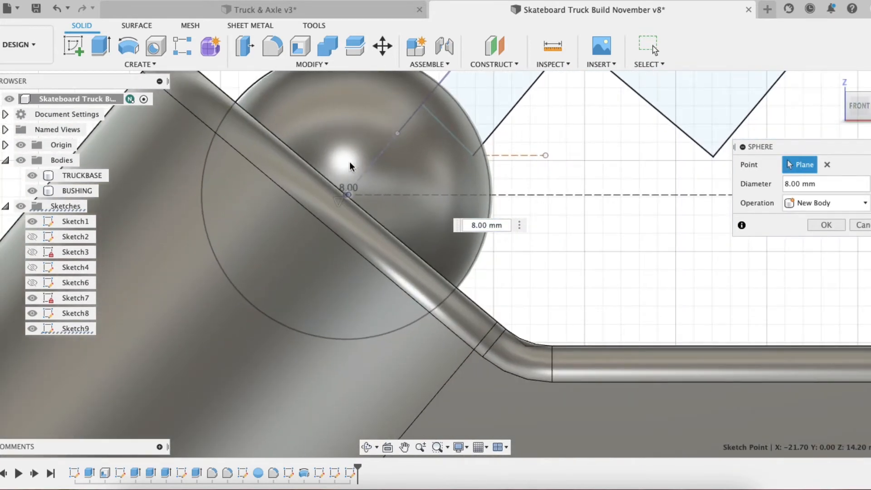
scroll(349, 164, "up", 6)
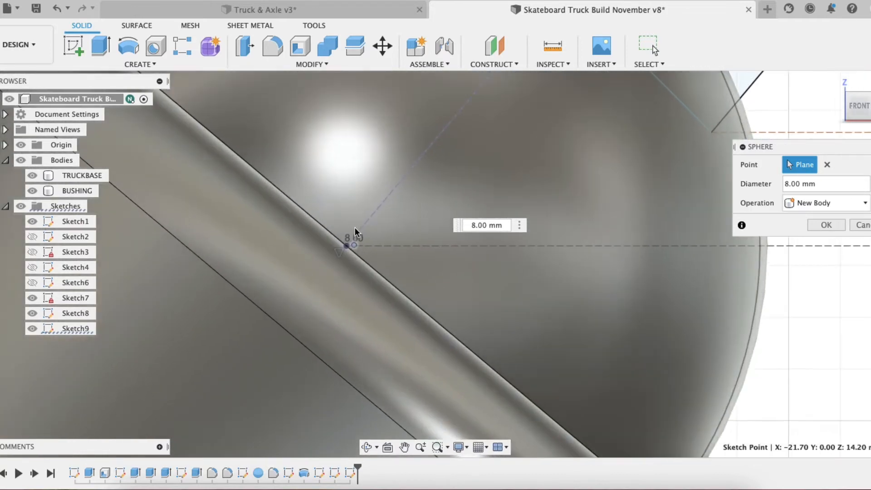
scroll(355, 220, "up", 1)
left_click(355, 252)
left_click(347, 252)
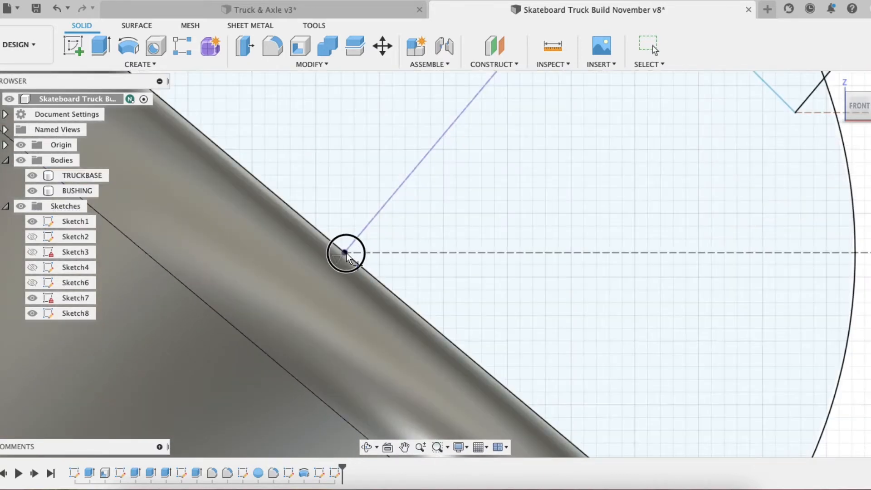
Create an 8 mm diameter sphere as a new body, centred on the hanger pivot point in the base's socket.
left_click(345, 252)
scroll(345, 252, "up", 1)
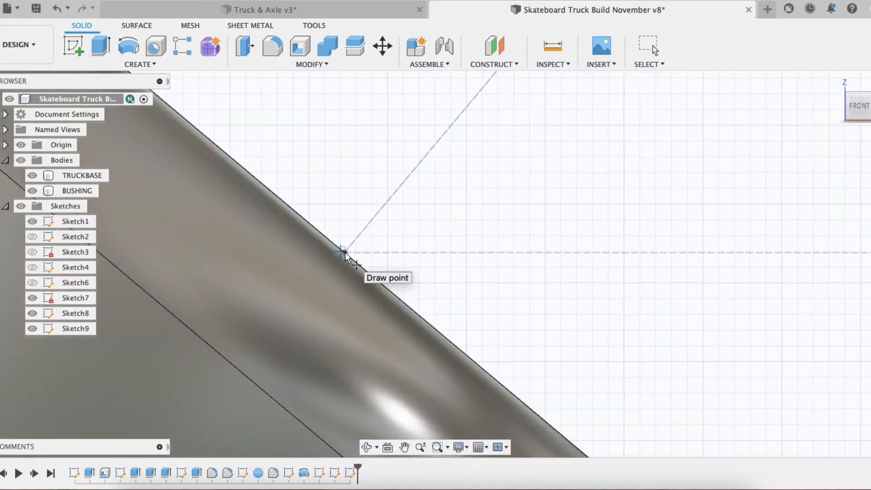
scroll(346, 253, "up", 1)
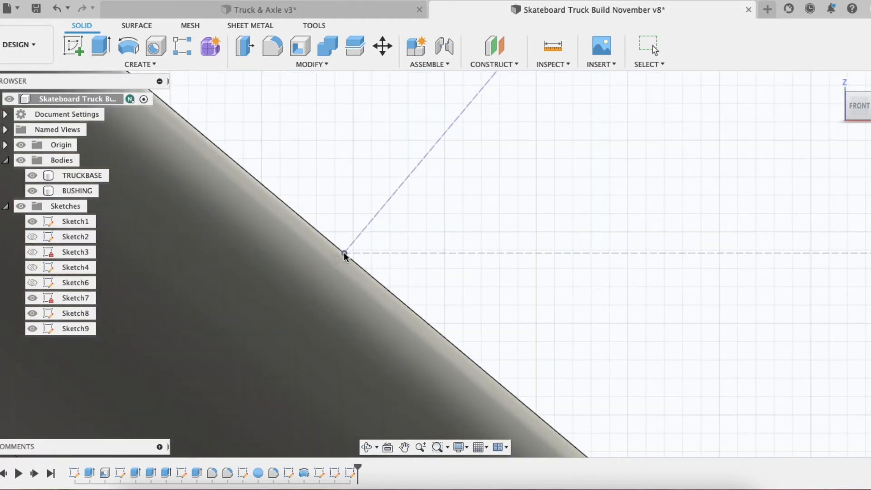
left_click(344, 253)
left_click(818, 202)
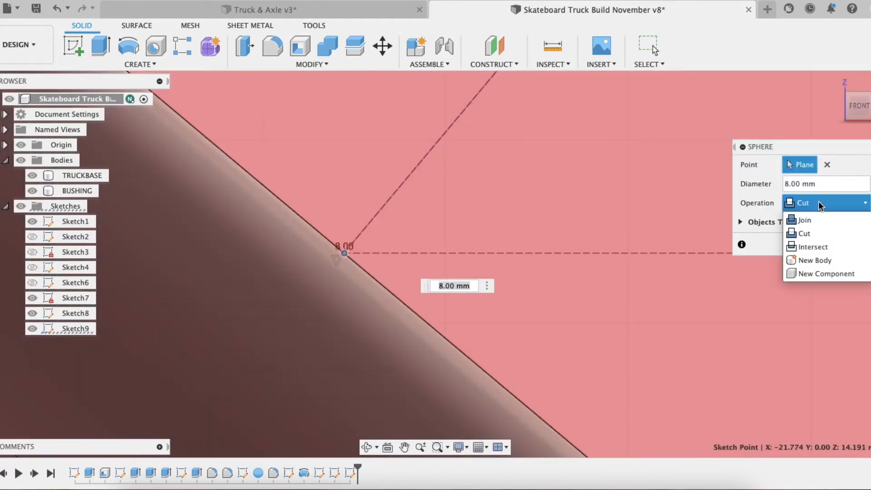
left_click(806, 259)
scroll(441, 161, "down", 1)
scroll(441, 162, "down", 5)
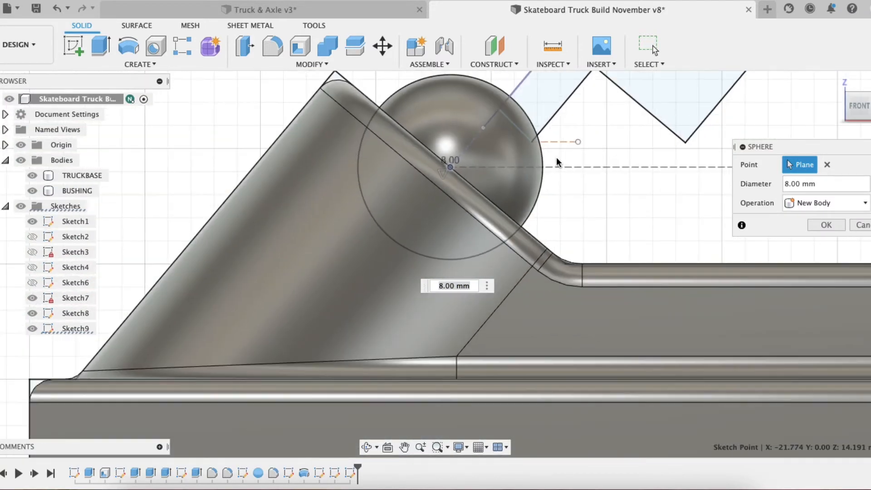
middle_click_drag(556, 157, 479, 119, "shift")
middle_click_drag(536, 185, 522, 176, "shift")
left_click(826, 225)
scroll(496, 146, "down", 10)
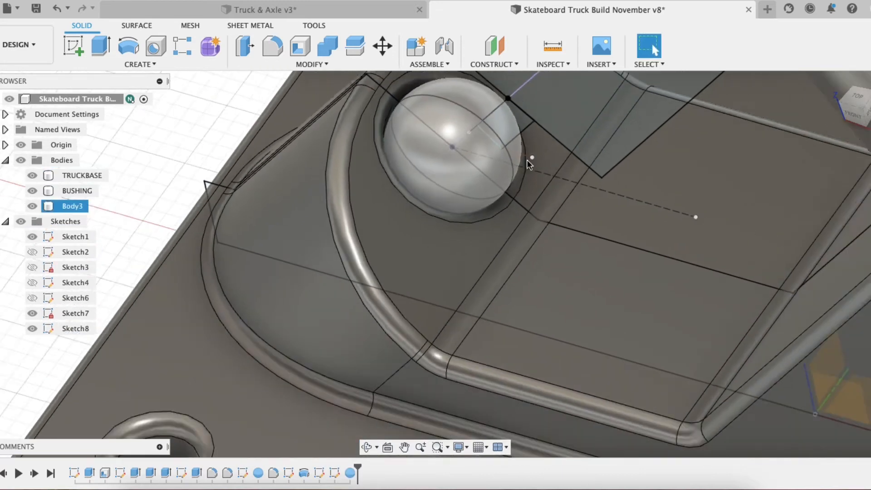
scroll(534, 138, "up", 5)
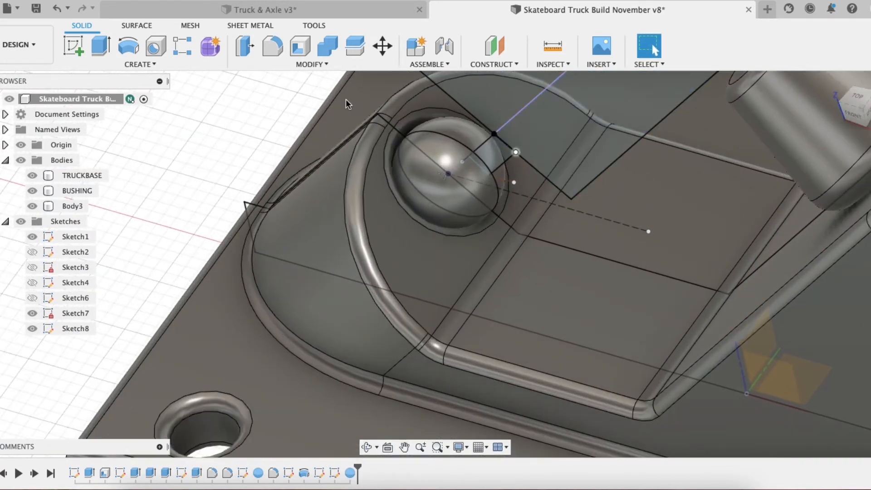
Revolve the small profile beside the ball 360 degrees about the hanger's centre line, joining it to the ball with TRUCKBASE and BUSHING hidden.
left_click(127, 46)
left_click(500, 159)
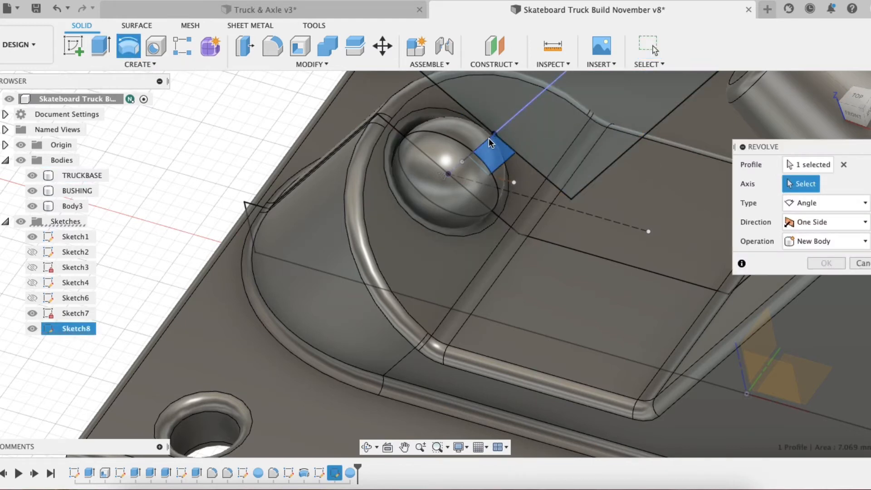
scroll(487, 141, "up", 5)
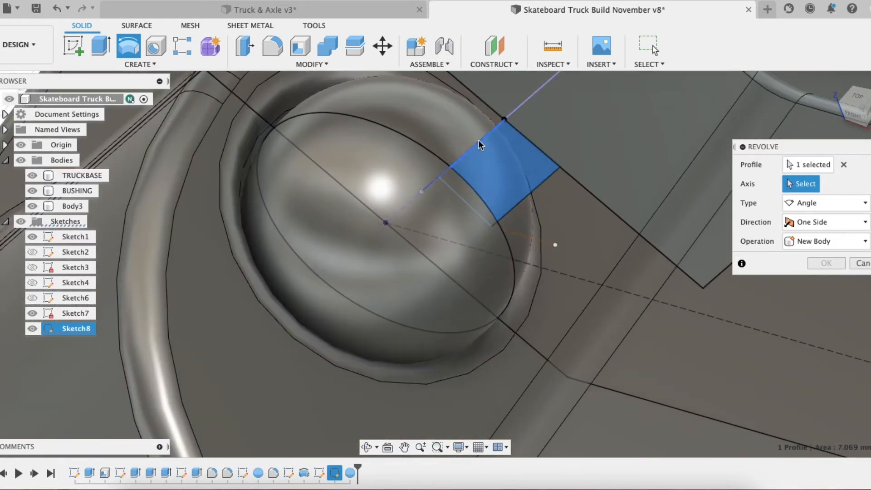
left_click(481, 144)
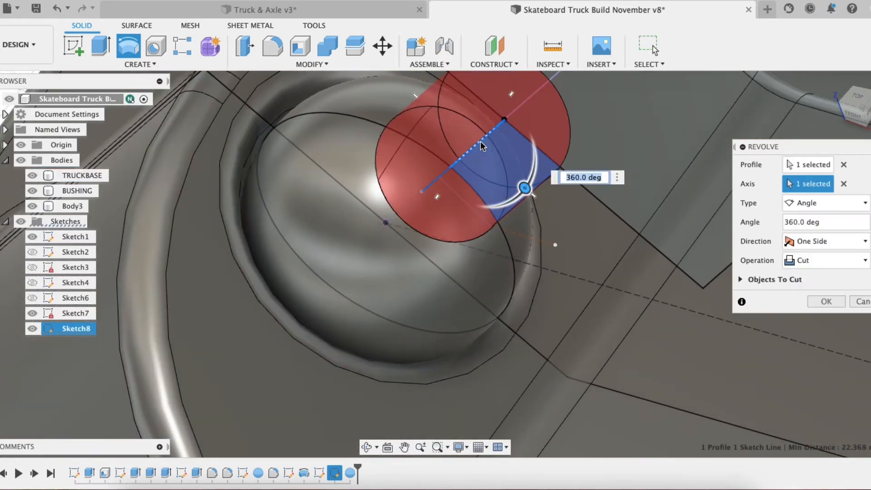
left_click(812, 262)
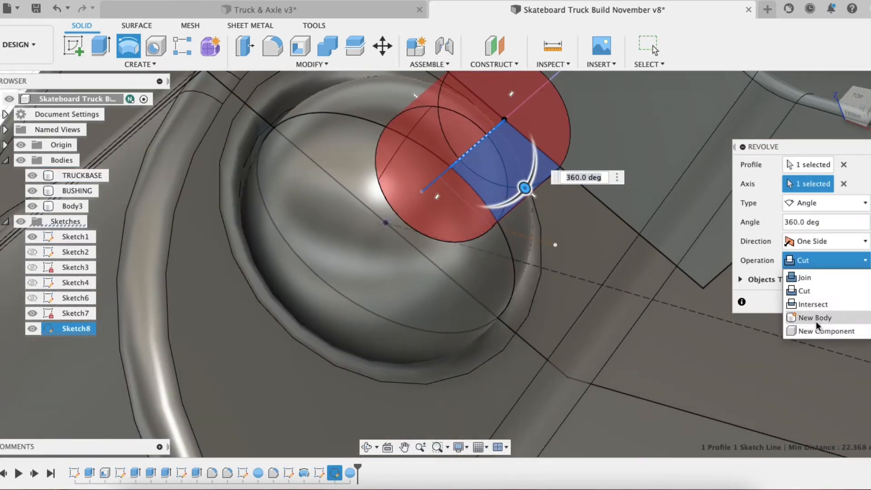
left_click(805, 277)
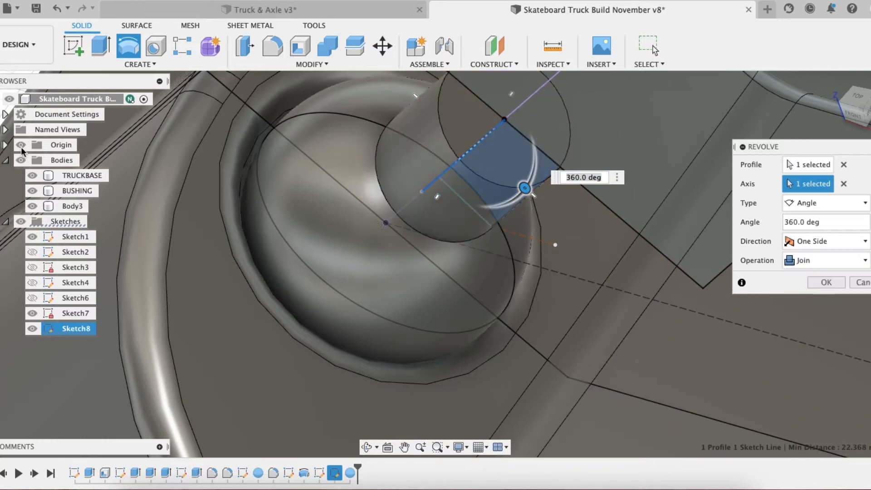
left_click(32, 176)
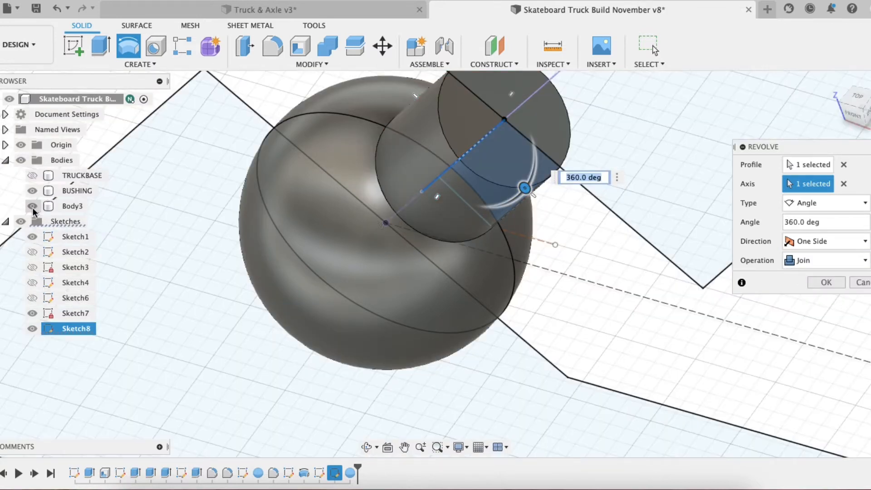
left_click(32, 190)
scroll(383, 162, "down", 5)
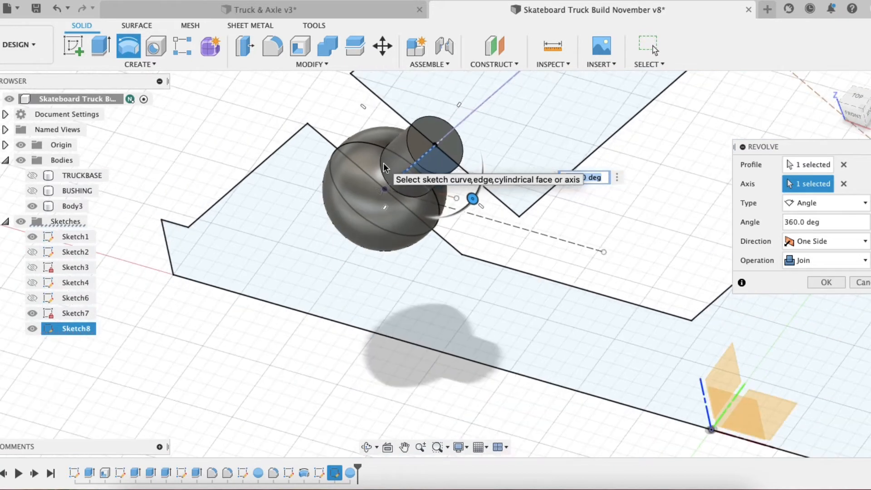
left_click(824, 282)
middle_click_drag(377, 185, 355, 172, "shift")
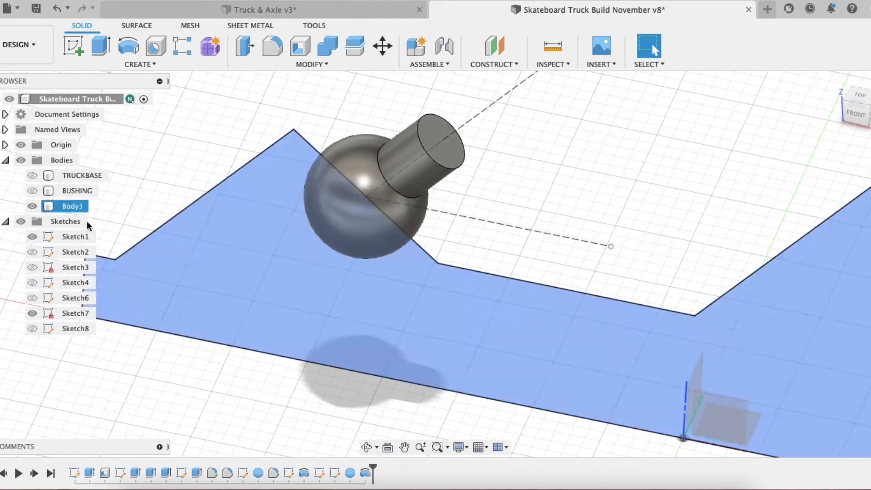
Show Sketch8 and choose all eight regions of the hanger and axle profile for an extrusion.
left_click(32, 328)
scroll(429, 231, "down", 5)
mouse_move(428, 230)
middle_mouse_down("shift")
mouse_move(420, 218)
mouse_move(462, 129)
middle_mouse_up("shift")
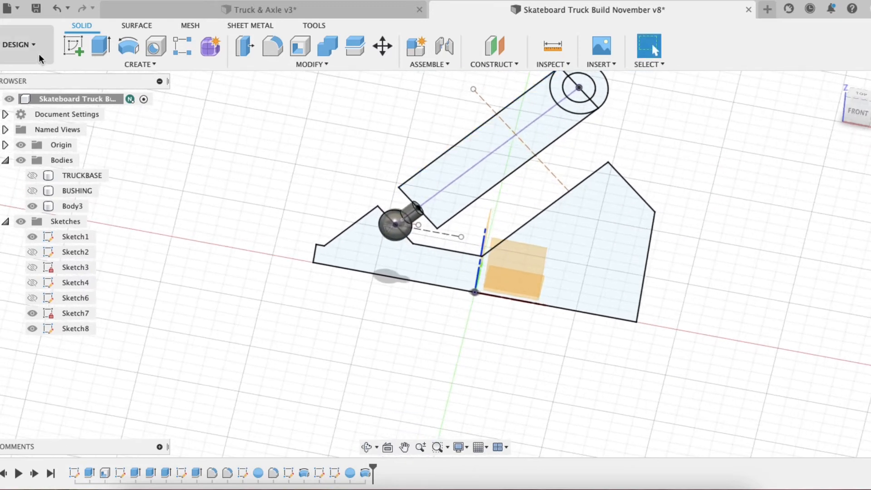
left_click(101, 45)
left_click(466, 146)
left_click(501, 156)
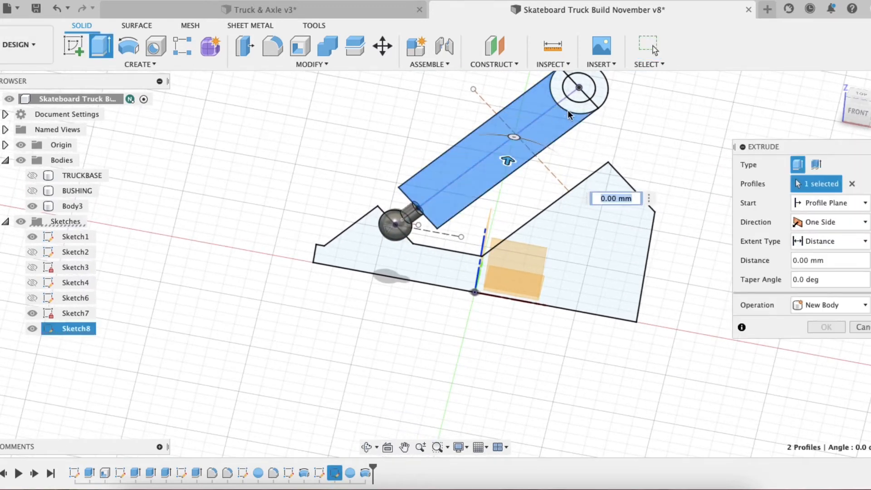
left_click(556, 96)
left_click(559, 90)
left_click(573, 92)
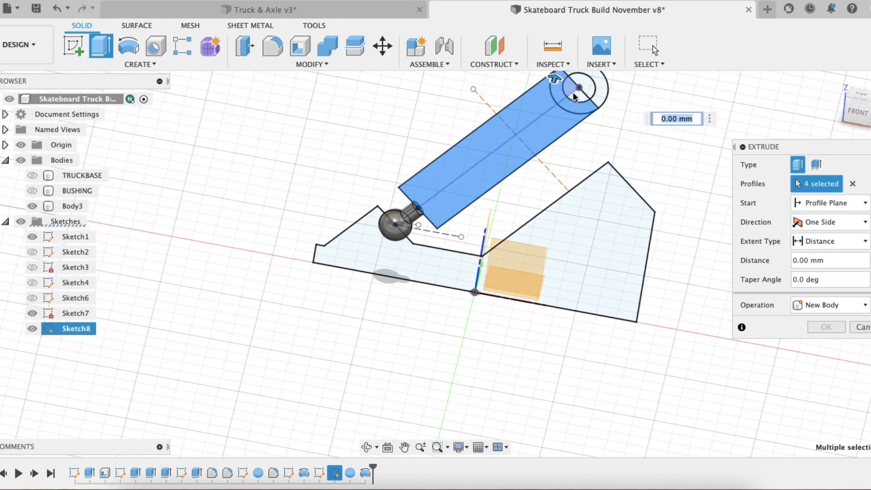
left_click(580, 94)
left_click(591, 93)
left_click(589, 77)
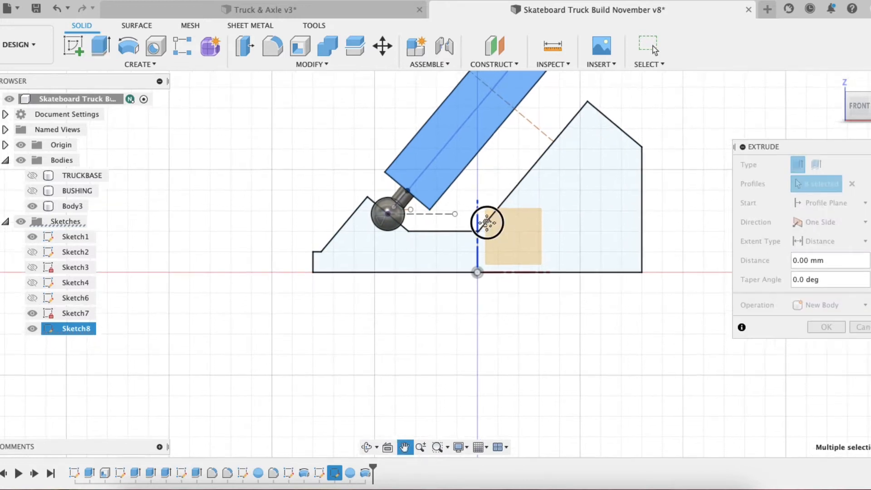
mouse_move(486, 225)
middle_mouse_down()
mouse_move(447, 321)
mouse_move(455, 266)
middle_mouse_up()
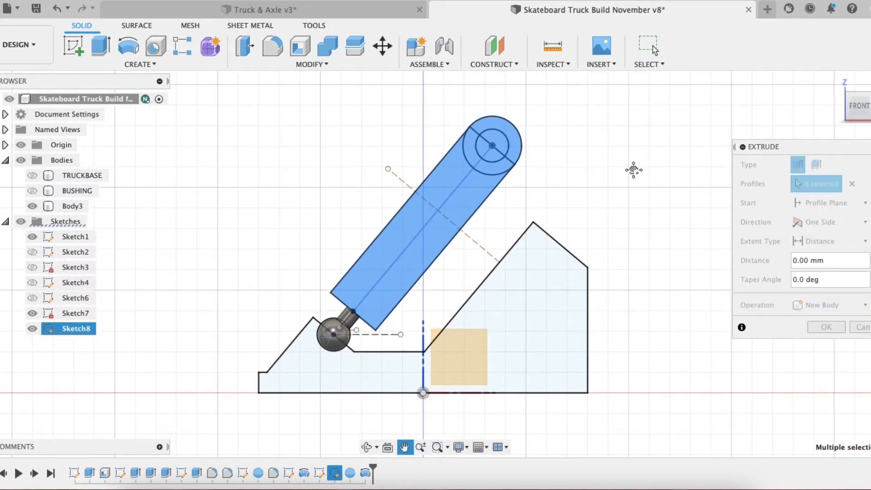
key("Escape")
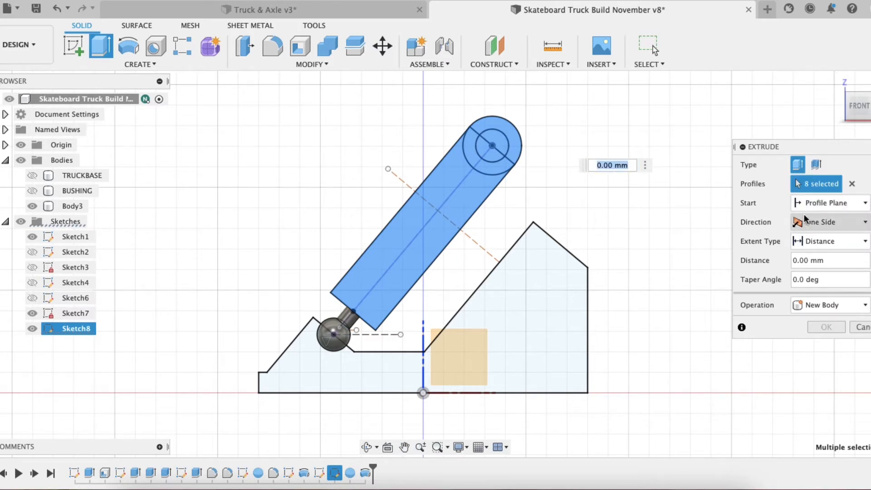
Extrude the hanger and axle regions symmetrically by 1.625 in per side, joined to the pivot ball body.
left_click(830, 225)
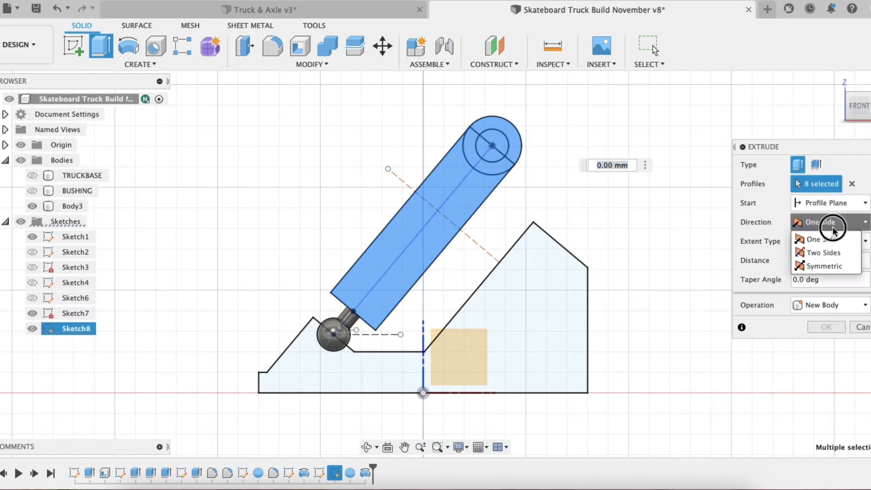
left_click(833, 265)
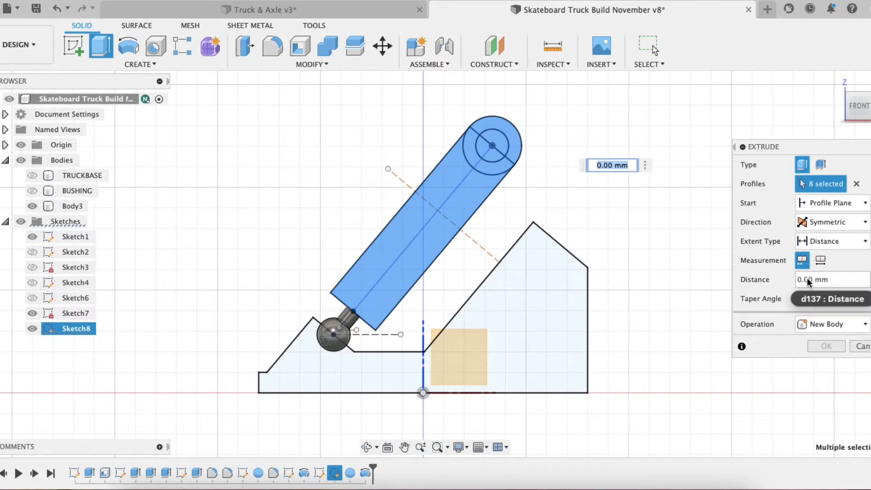
left_click(826, 280)
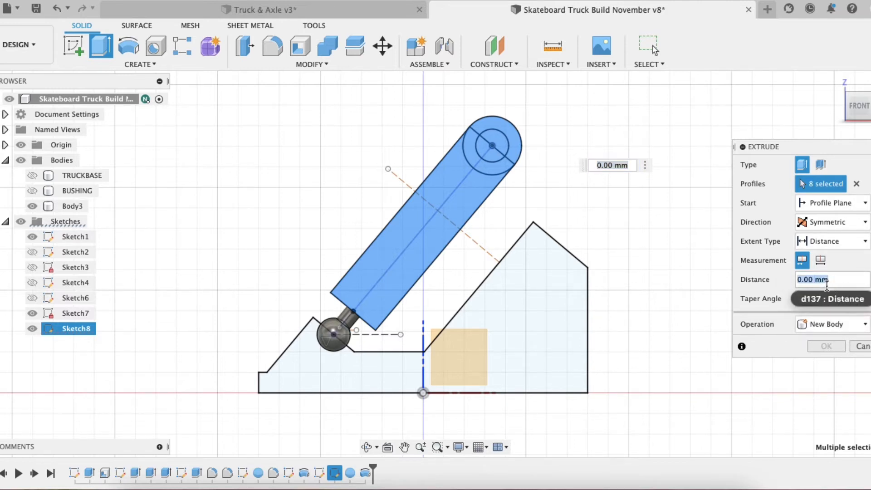
type("1.625in")
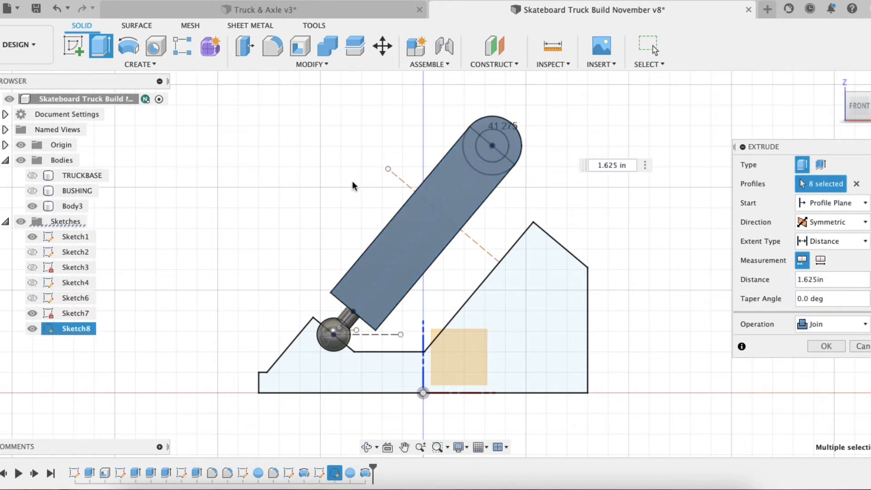
middle_click_drag(318, 166, 430, 288, "shift")
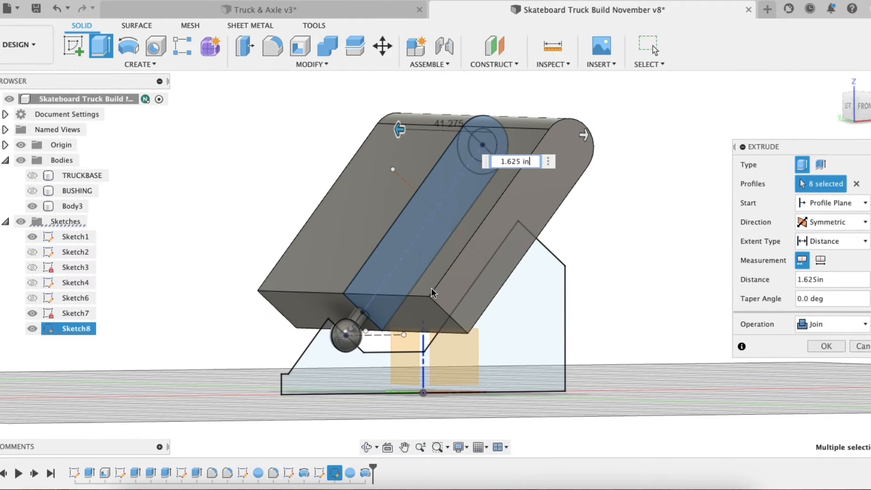
left_click(826, 346)
Hide Sketch1 and Sketch7, leaving only the hanger body in view.
mouse_move(241, 253)
middle_mouse_down("shift")
mouse_move(295, 276)
mouse_move(254, 261)
middle_mouse_up("shift")
left_click(32, 328)
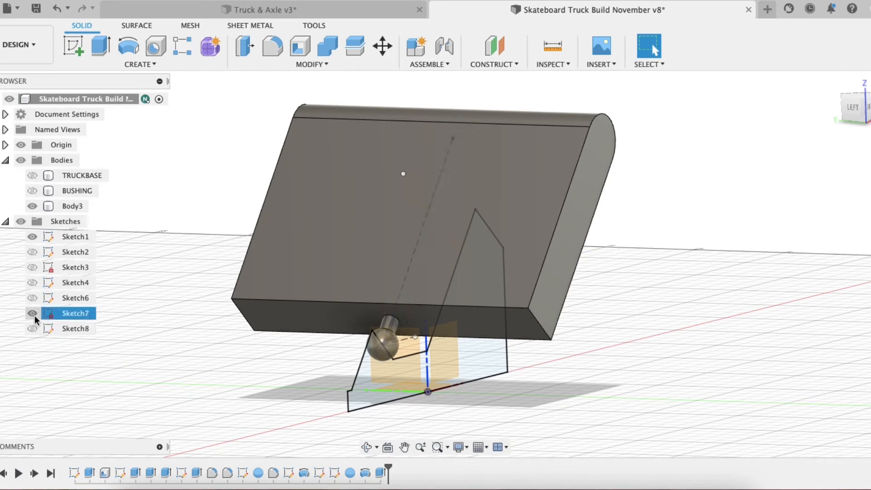
left_click(32, 314)
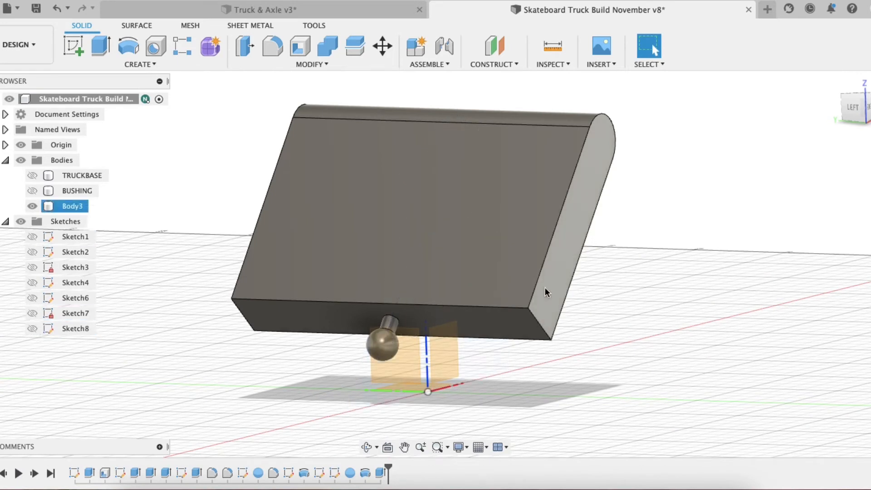
Set up a two-distance chamfer of 45.25 mm and 31.275 mm on one side edge of the hanger's ball-end face.
left_click(273, 64)
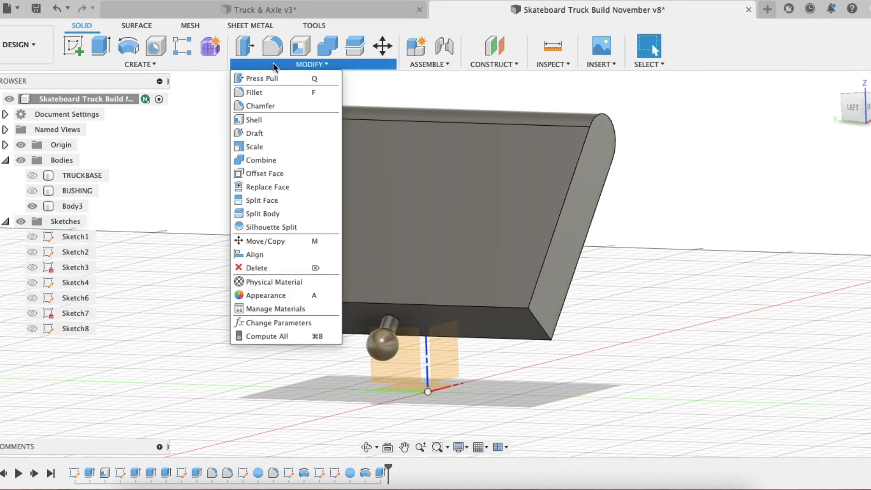
left_click(274, 105)
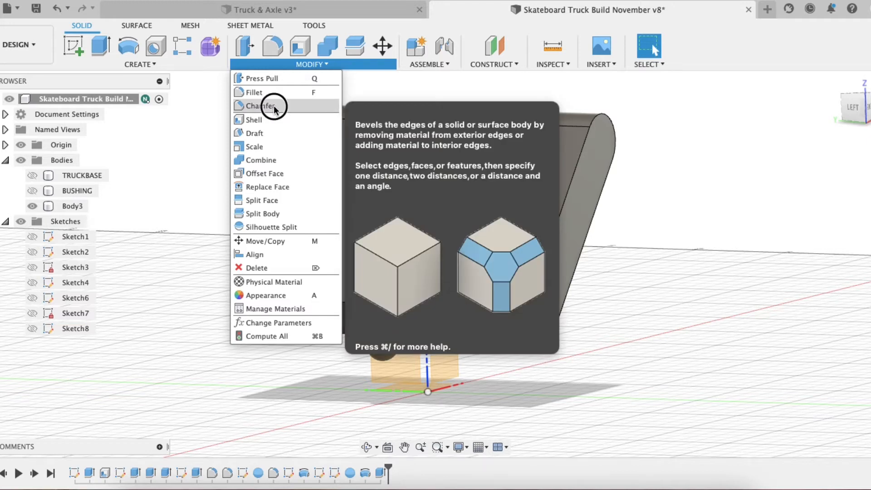
left_click(781, 246)
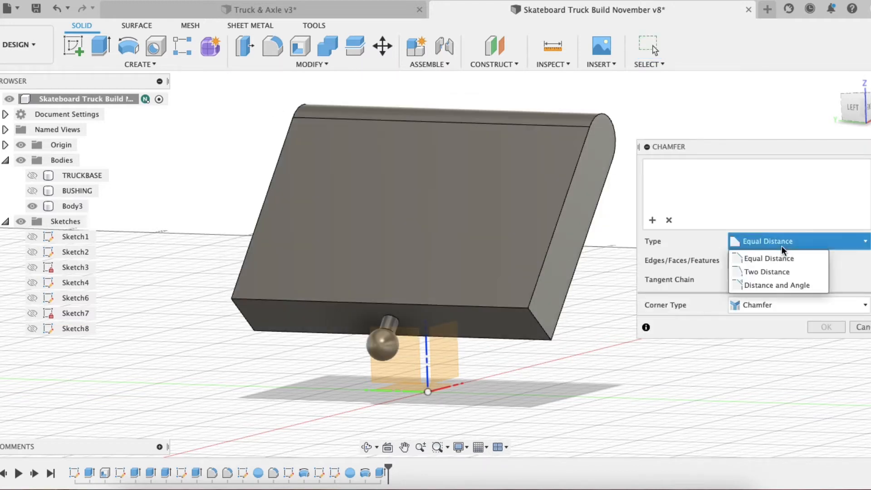
left_click(782, 271)
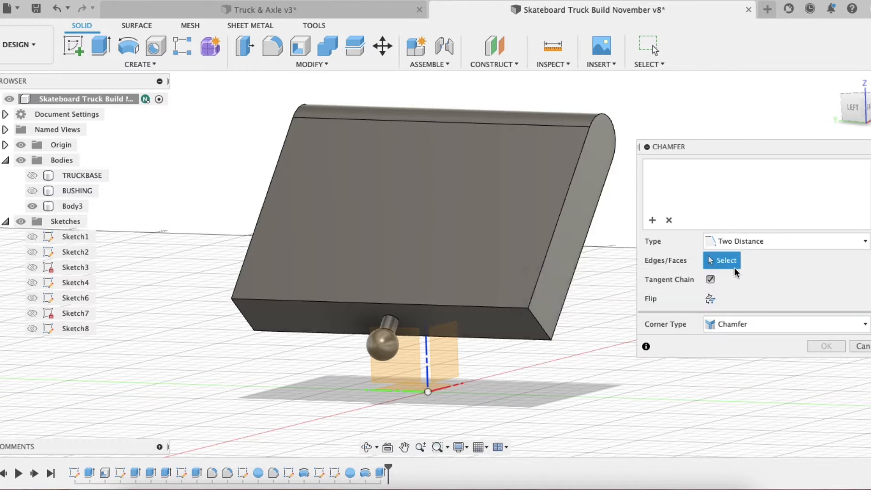
left_click(541, 326)
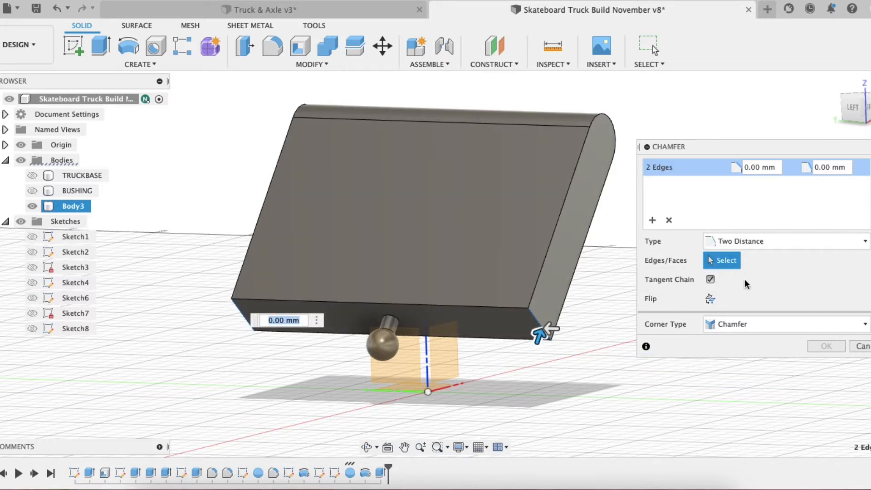
left_click(771, 164)
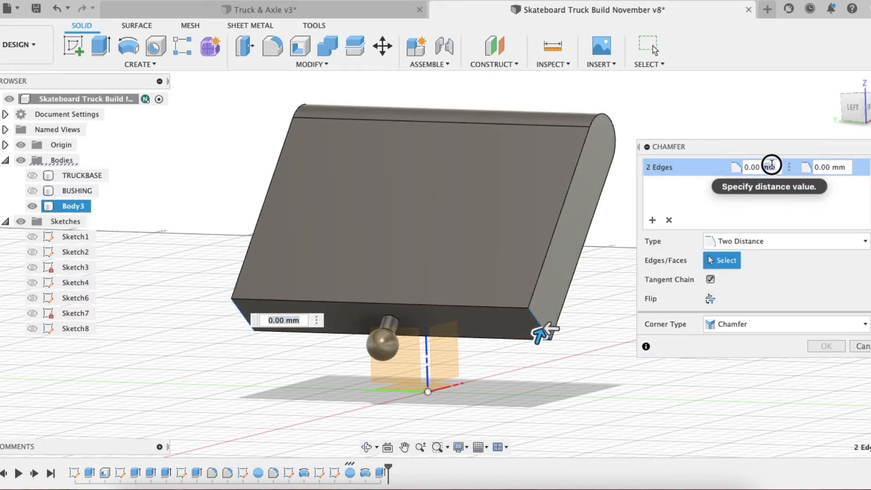
type("31.275mm")
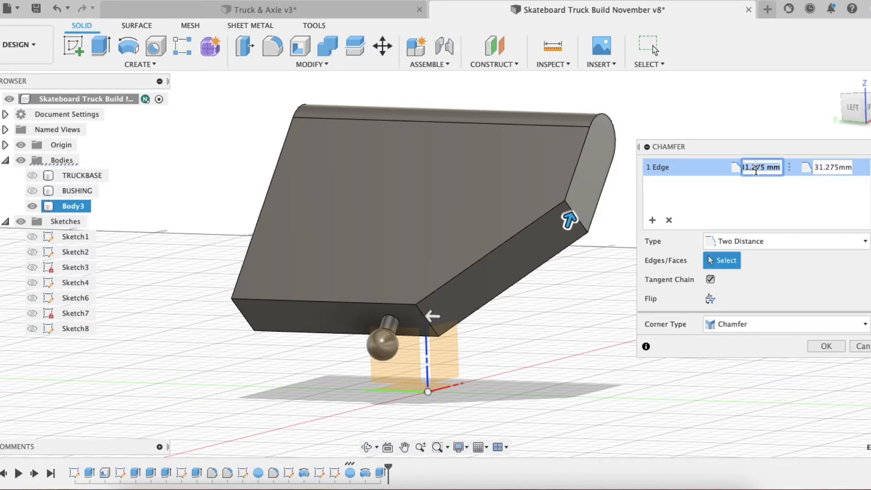
type(".")
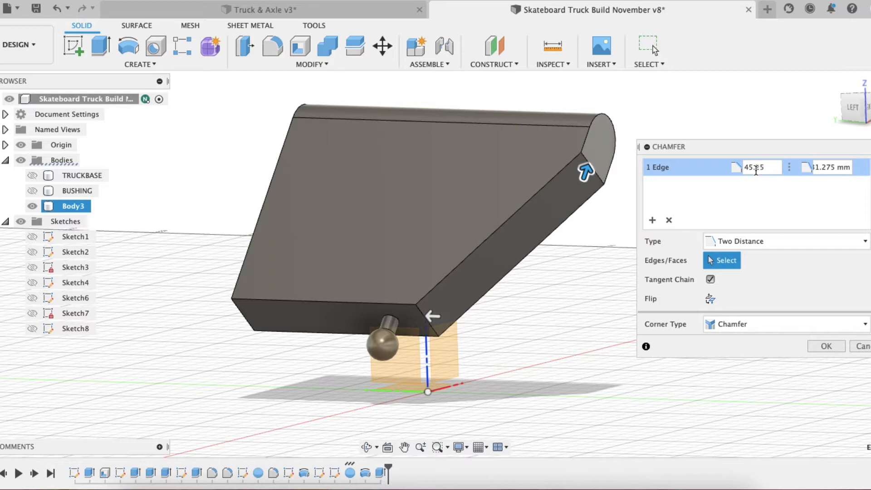
middle_click_drag(420, 247, 439, 243, "shift")
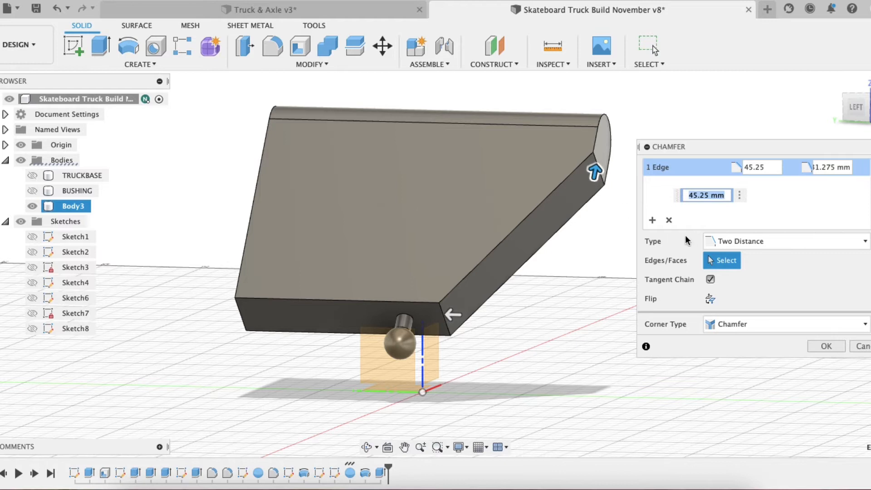
Add the opposite side edge of the ball-end face as a second chamfer set with both distances at 31.275 mm.
left_click(644, 226)
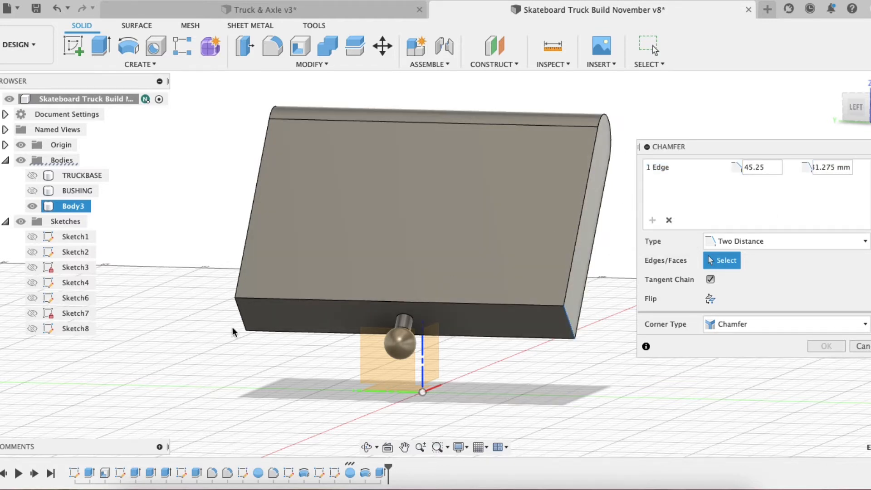
left_click(241, 317)
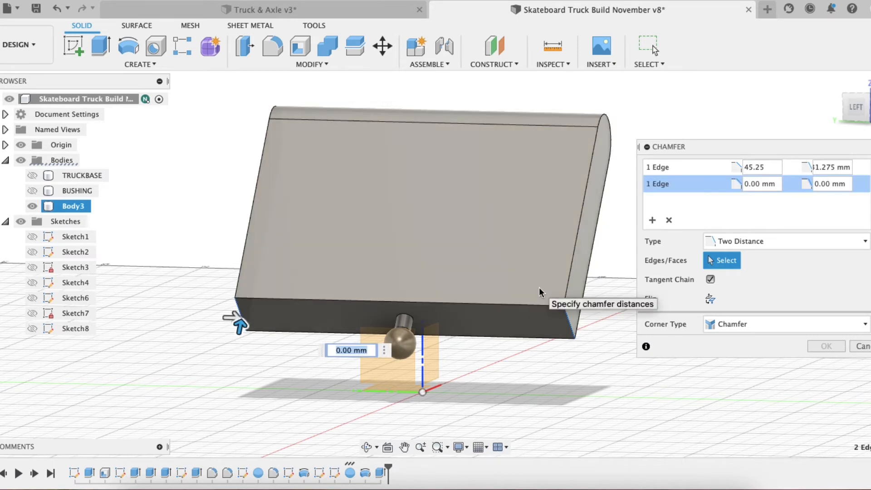
double_click(751, 185)
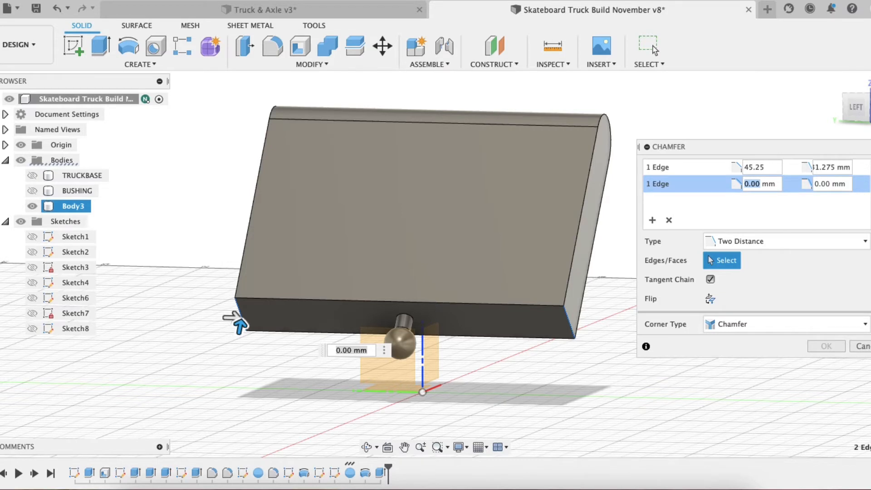
type("31.")
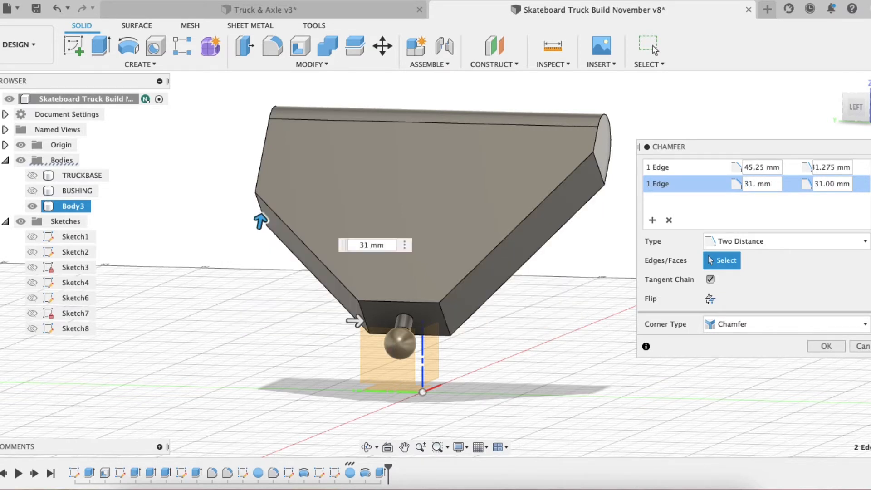
type("275")
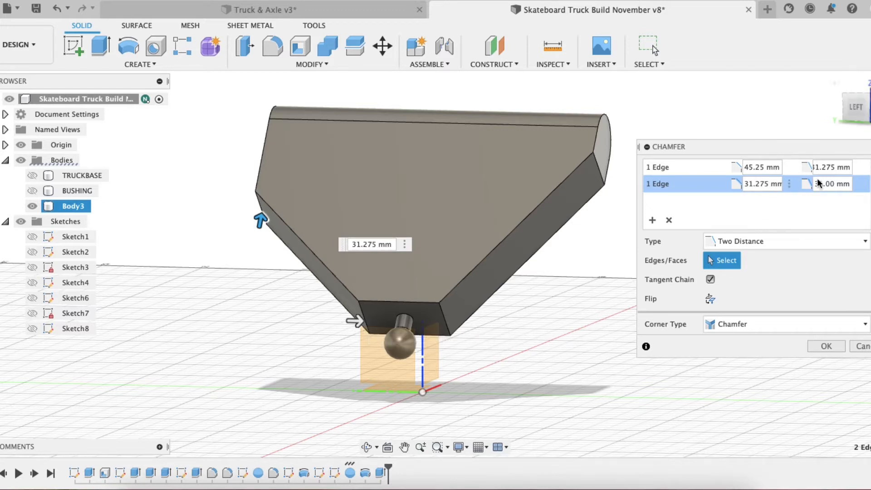
left_click(832, 184)
key("BackSpace")
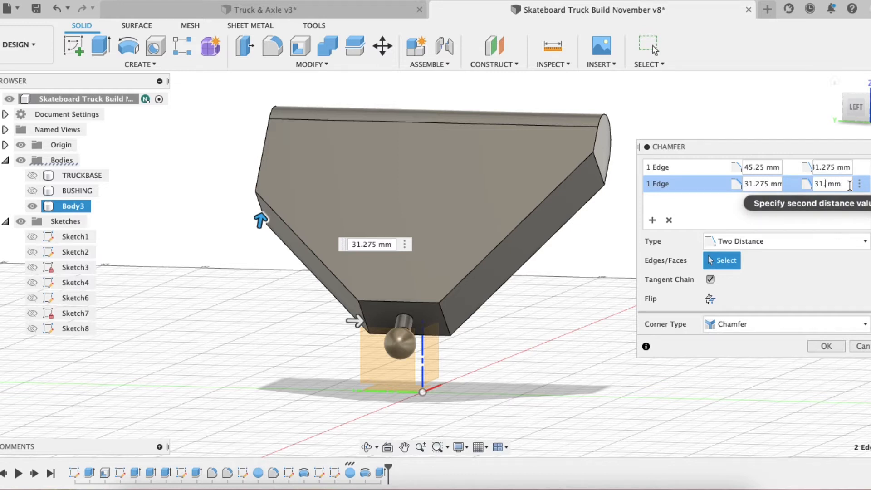
type("275")
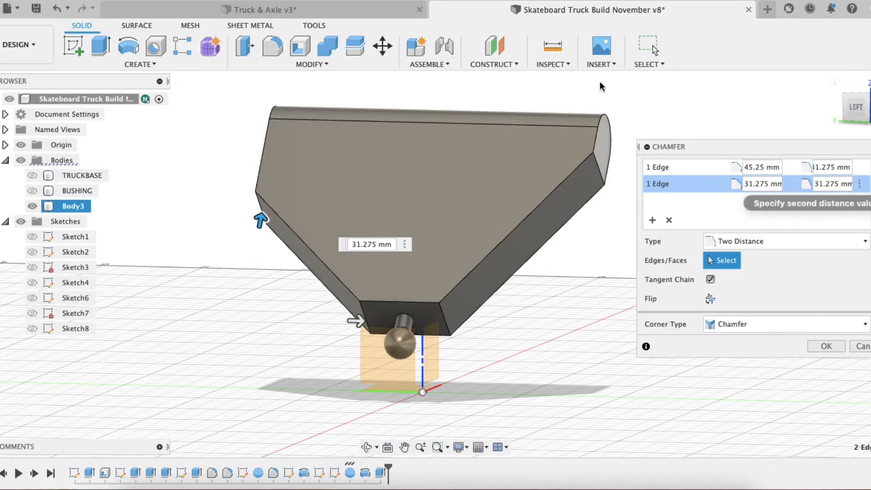
Set the second chamfer set's first distance to 45.25 mm and complete the chamfer.
double_click(756, 184)
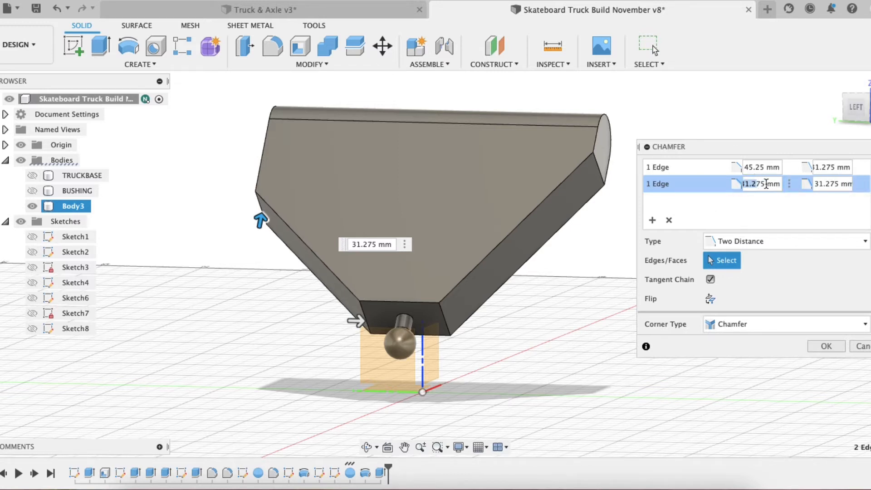
type("45")
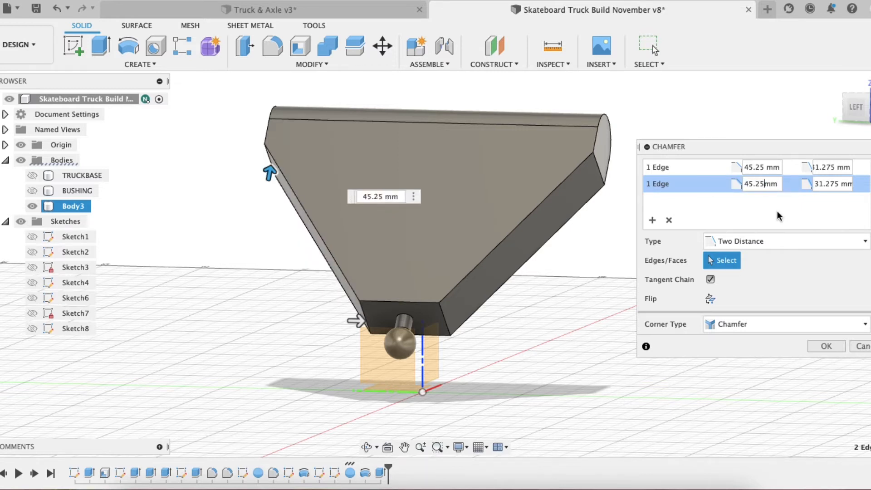
middle_click_drag(315, 306, 332, 344, "shift")
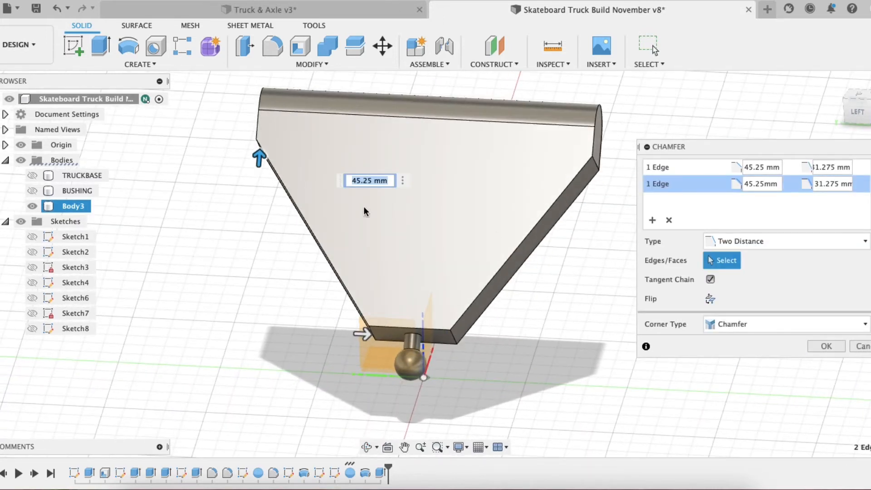
left_click(824, 346)
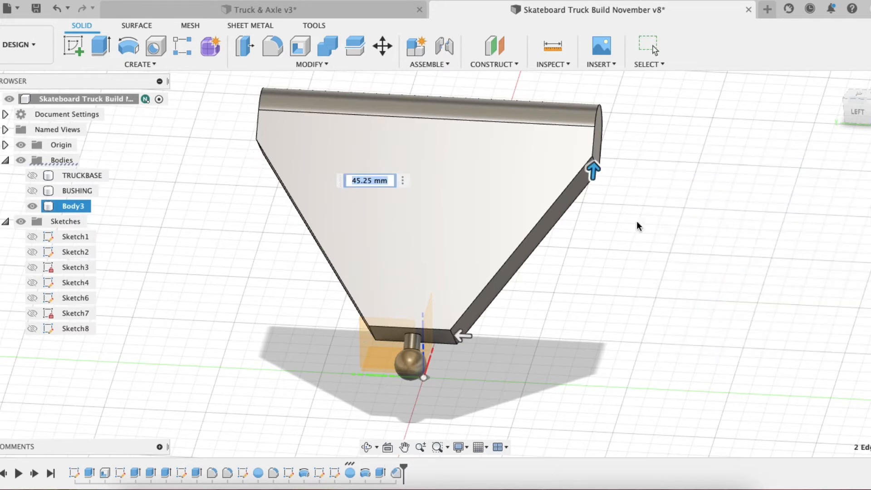
key("Escape")
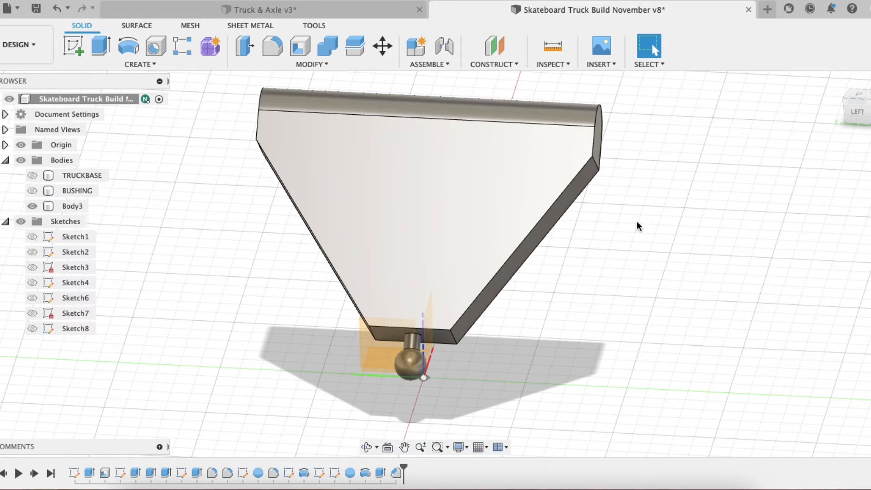
Show Sketch8 and select the three regions inside the small axle circle for an extrusion.
middle_click_drag(636, 221, 528, 126, "shift")
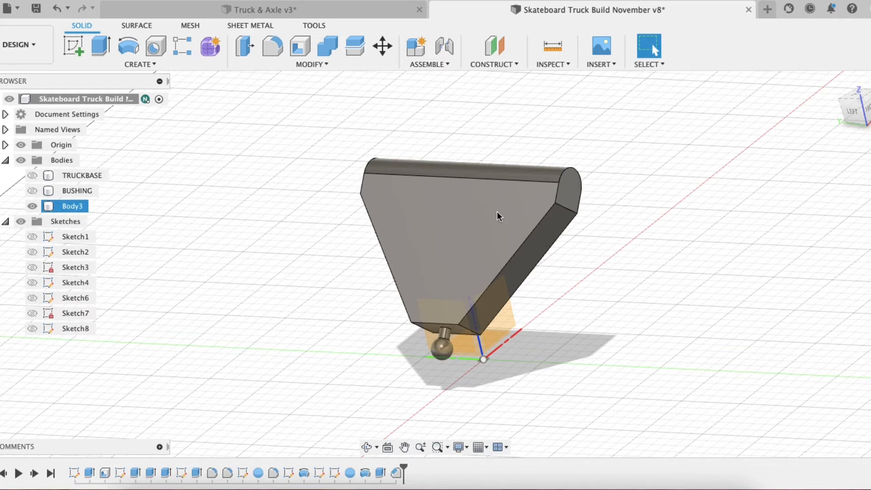
left_click(33, 327)
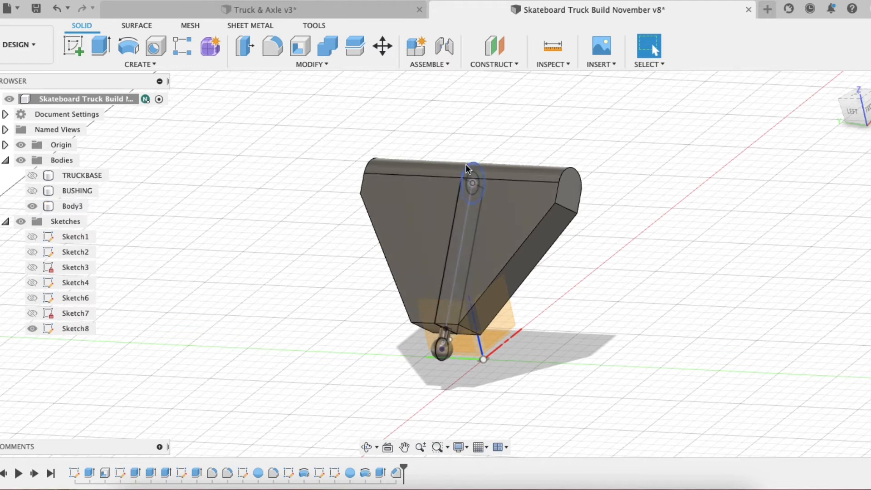
scroll(486, 164, "up", 5)
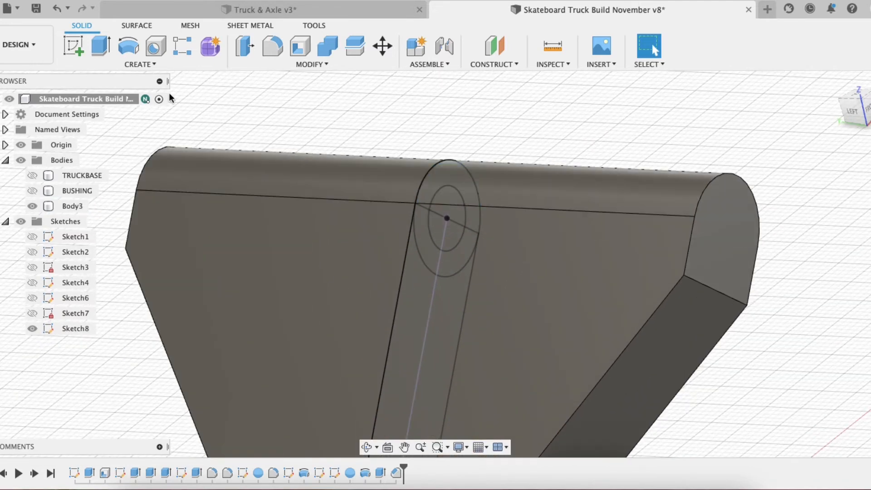
left_click(101, 47)
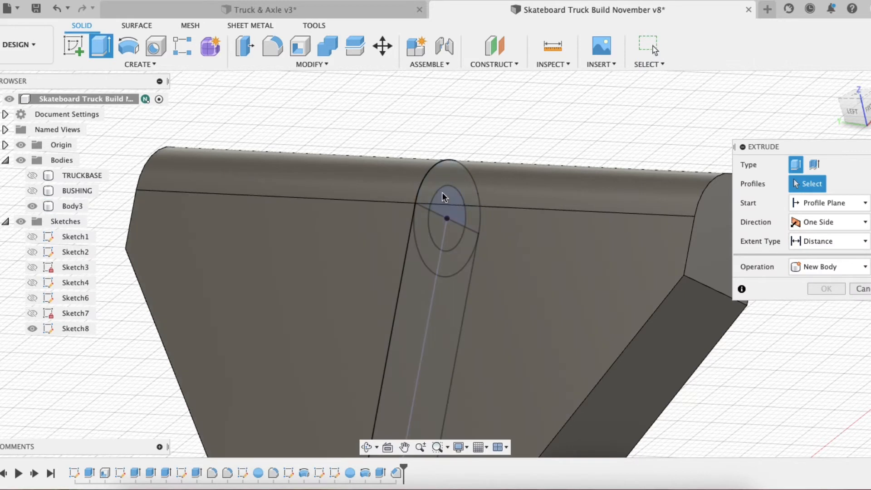
left_click(440, 232)
left_click(440, 233)
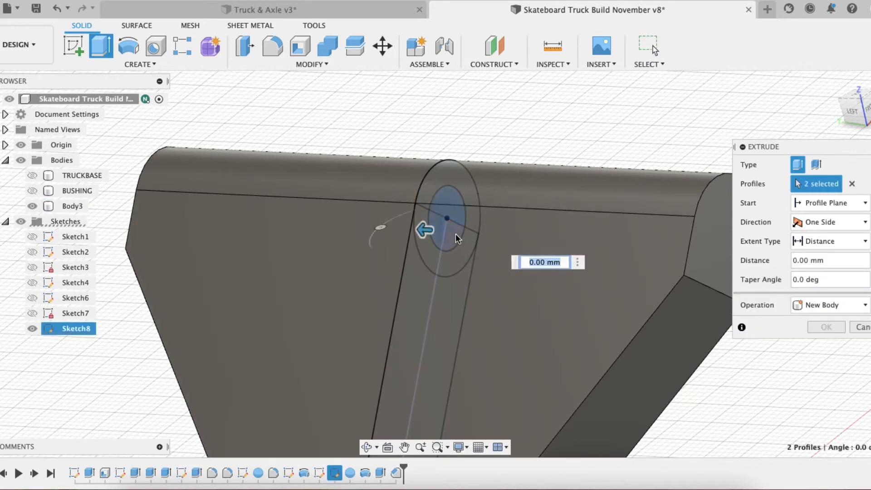
left_click(454, 233)
Make the axle extrusion symmetric with a distance of 4.25 in per side.
left_click(821, 222)
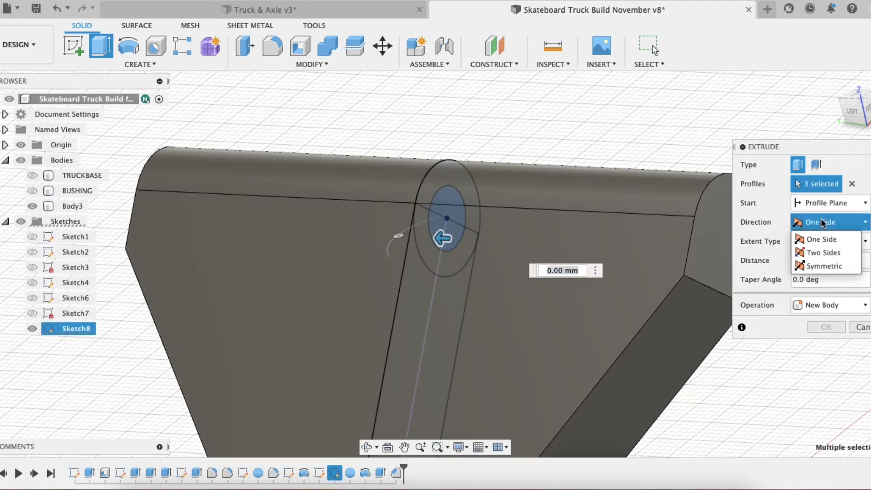
left_click(818, 263)
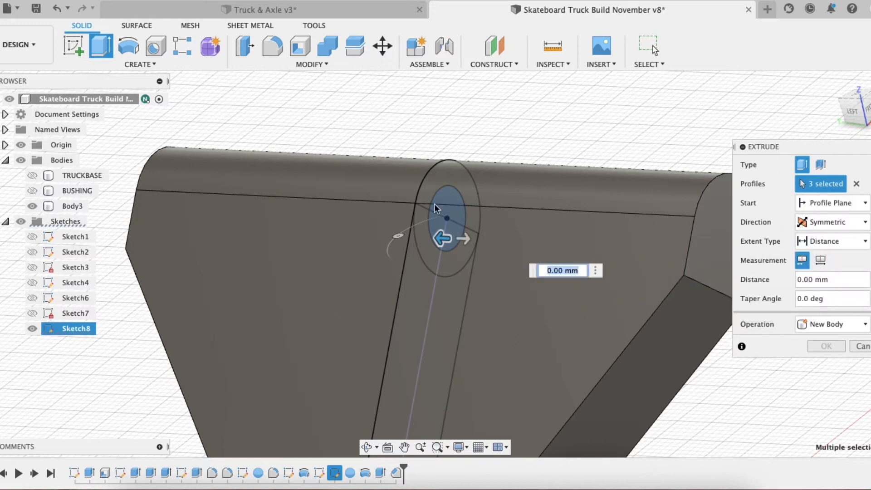
left_click(807, 281)
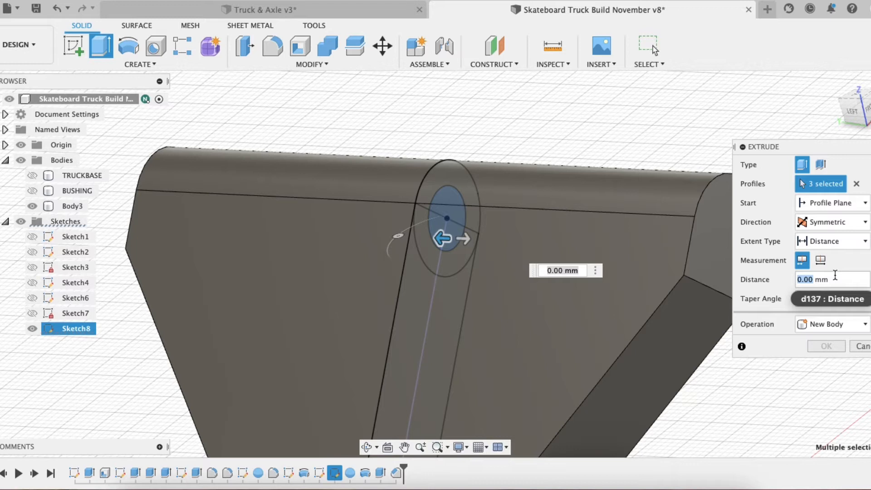
key("BackSpace")
left_click(835, 275)
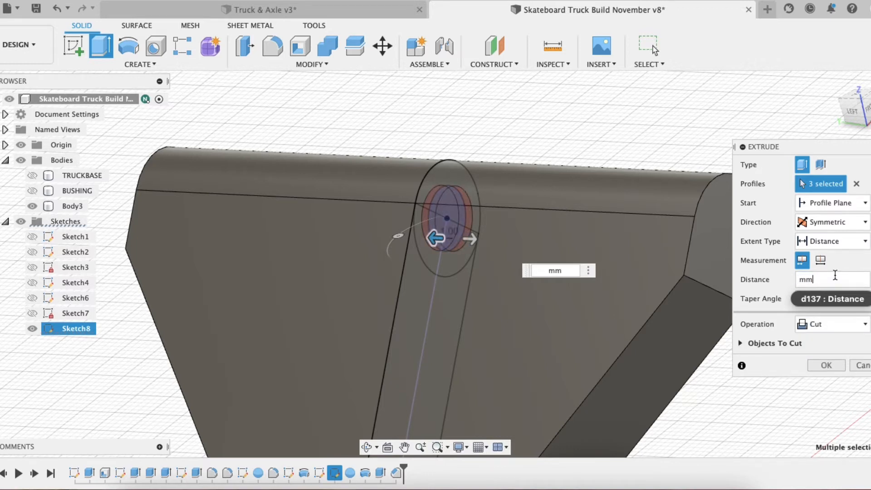
key("BackSpace")
key("BackSpace")
type("4.25in")
key("Return")
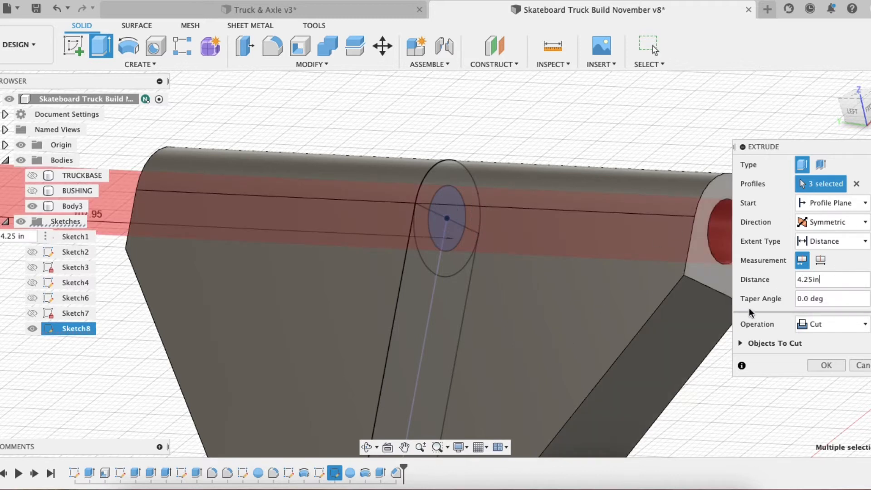
Change the axle extrusion's operation to Join and complete it on the hanger body.
left_click(821, 334)
left_click(832, 343)
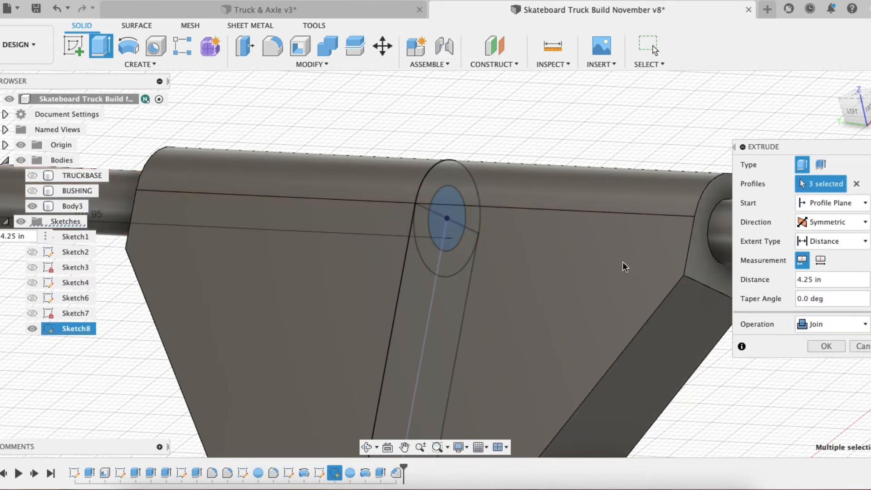
scroll(534, 252, "down", 3)
scroll(534, 250, "down", 4)
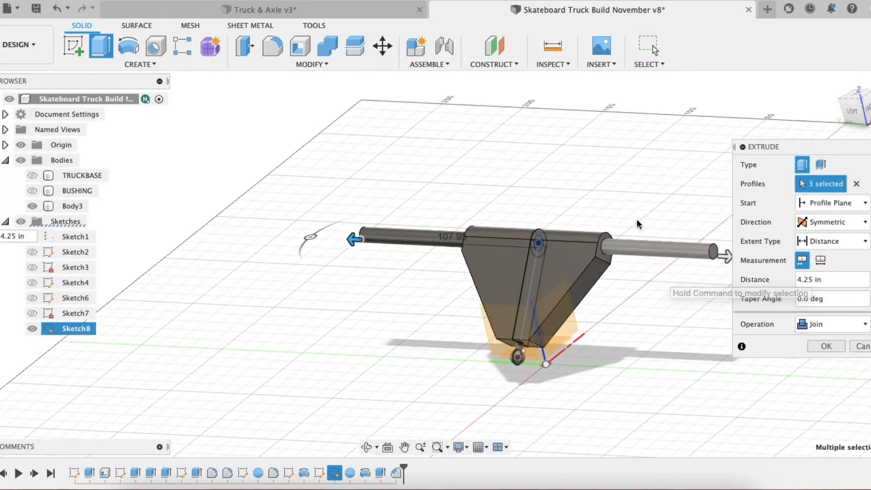
scroll(610, 232, "up", 4)
scroll(610, 231, "up", 2)
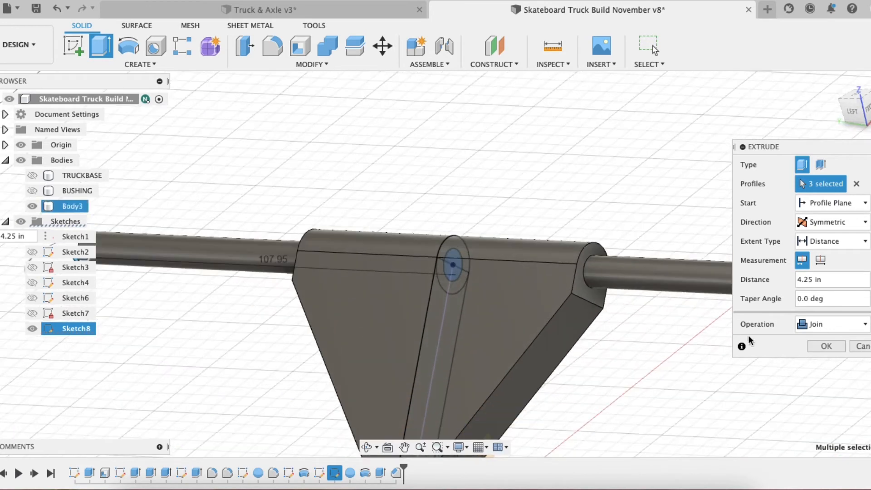
left_click(825, 346)
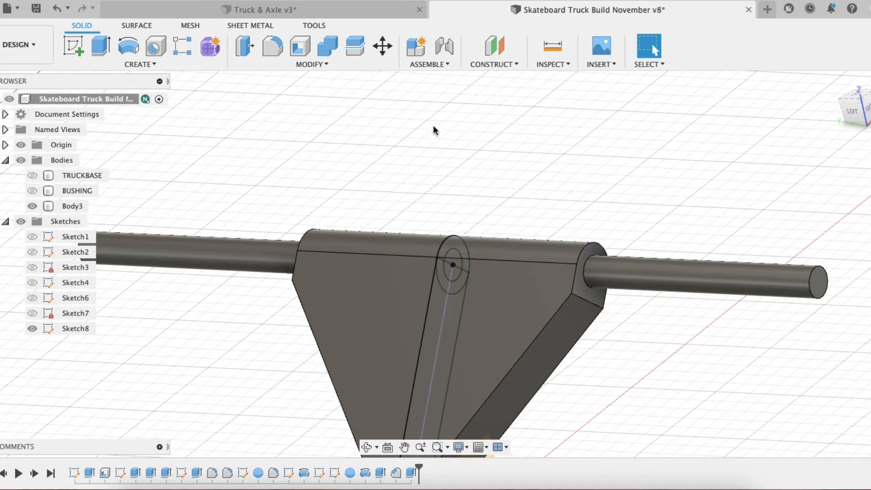
Extrude the hanger's flat end face around one axle stub outward 25 mm, joined to the hanger body.
left_click(448, 282)
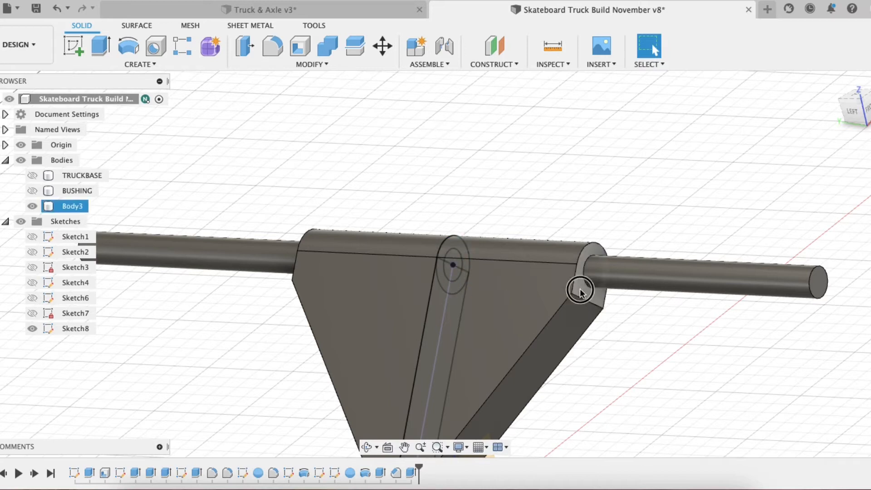
left_click(579, 285)
left_click(101, 45)
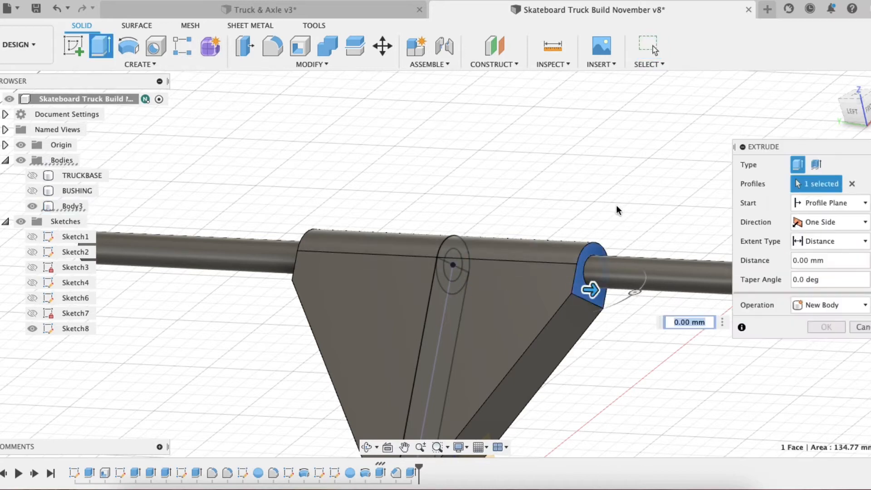
type("25")
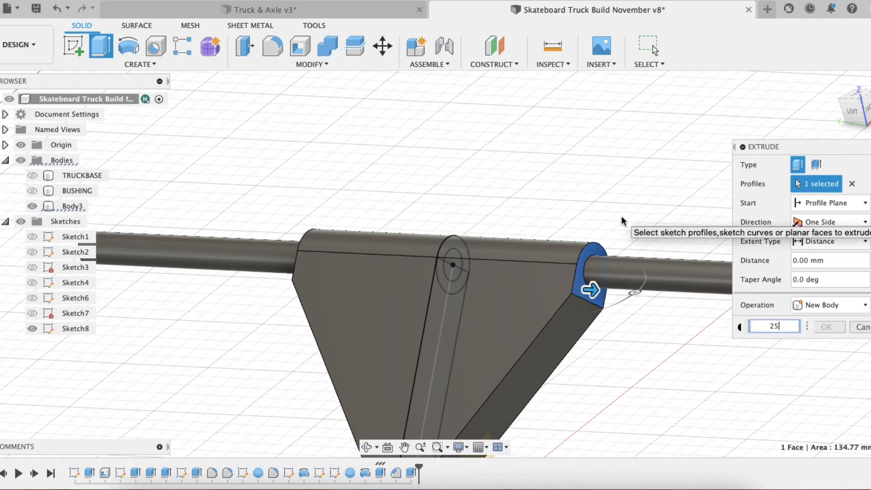
key("Return")
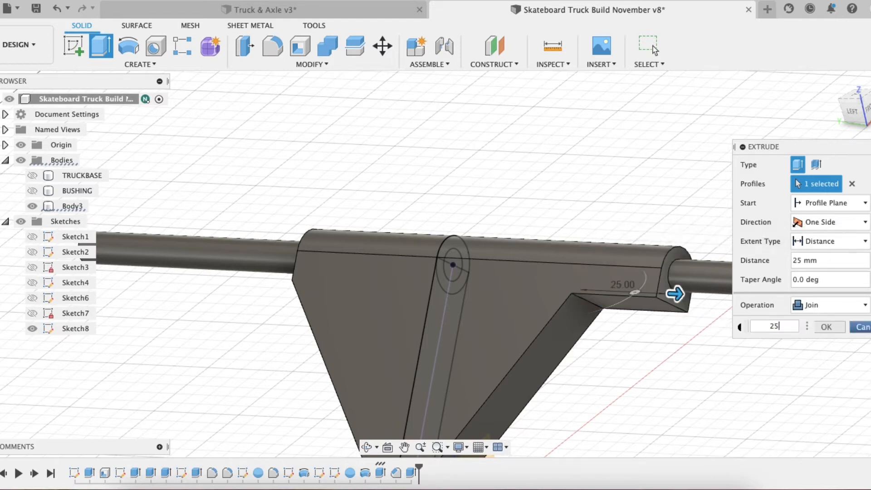
left_click(823, 328)
Extrude the matching end face on the hanger's opposite side 25 mm outward as a Join.
middle_click_drag(422, 179, 310, 290, "shift")
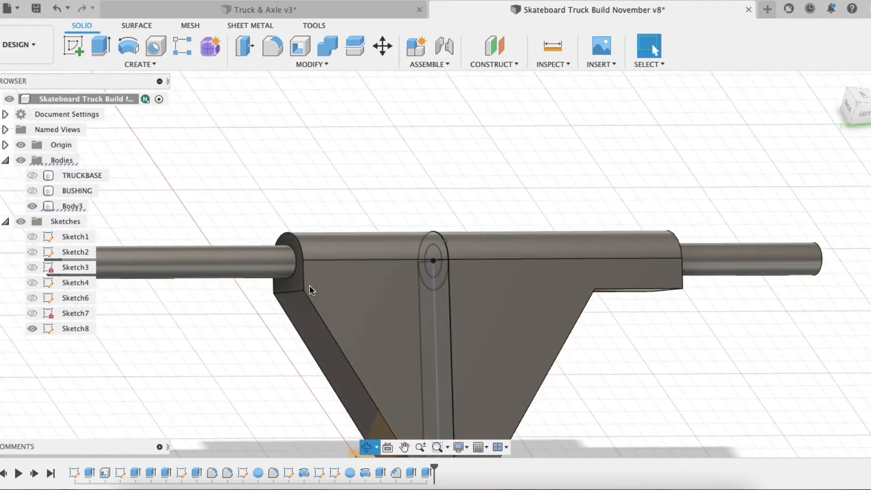
left_click(295, 279)
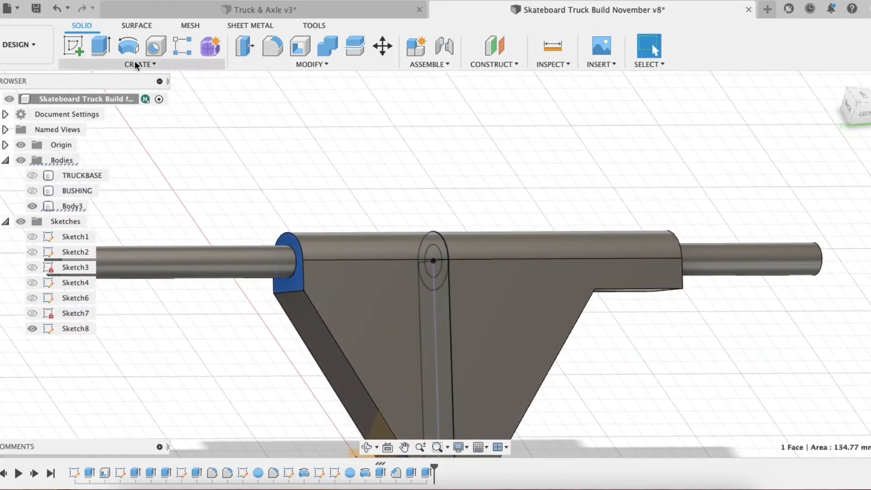
left_click(101, 45)
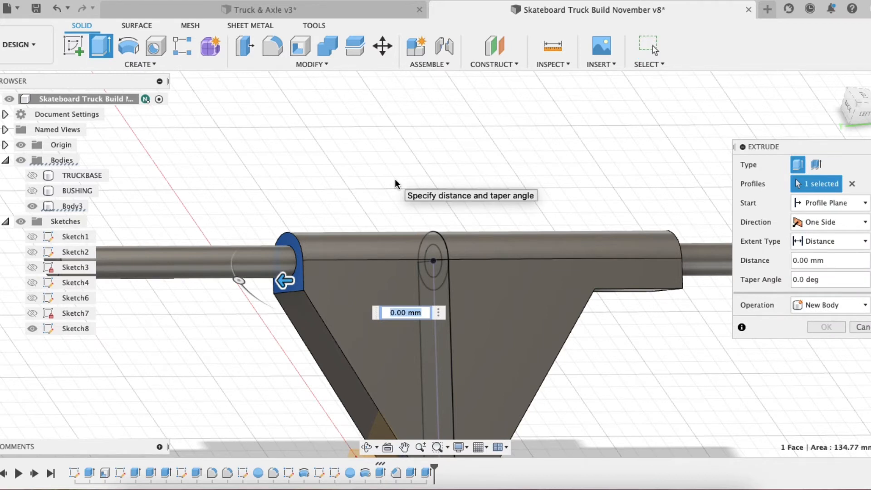
type("25")
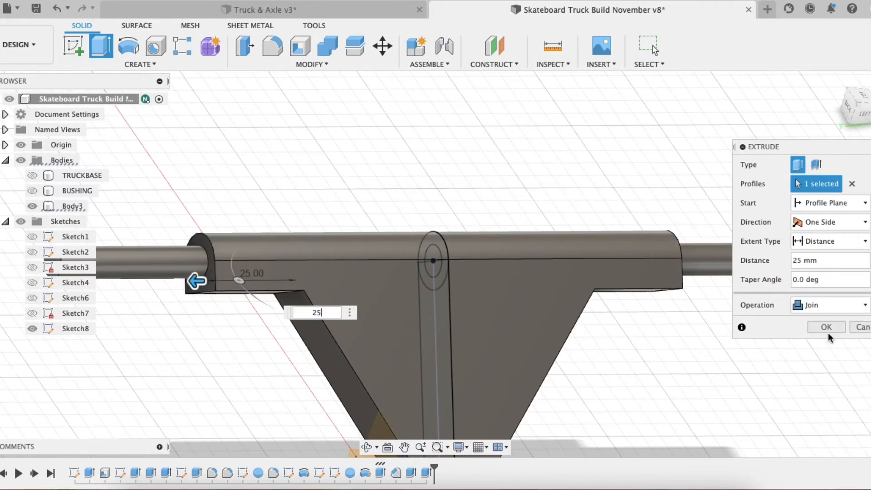
left_click(826, 327)
View the whole hanger from the left side and save the design.
left_click(860, 113)
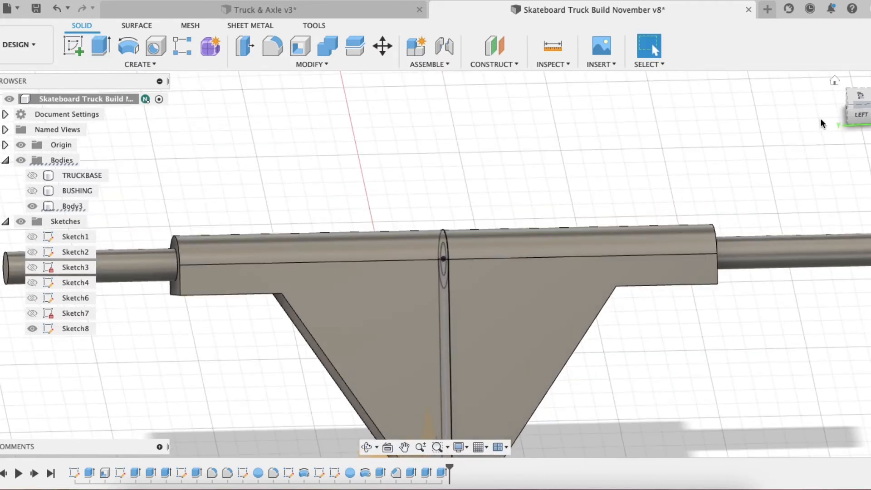
left_click(859, 114)
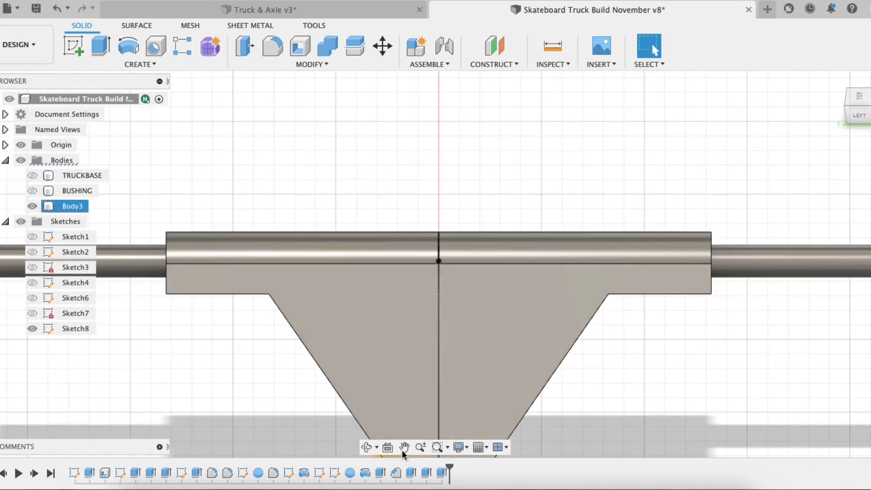
scroll(462, 340, "up", 3)
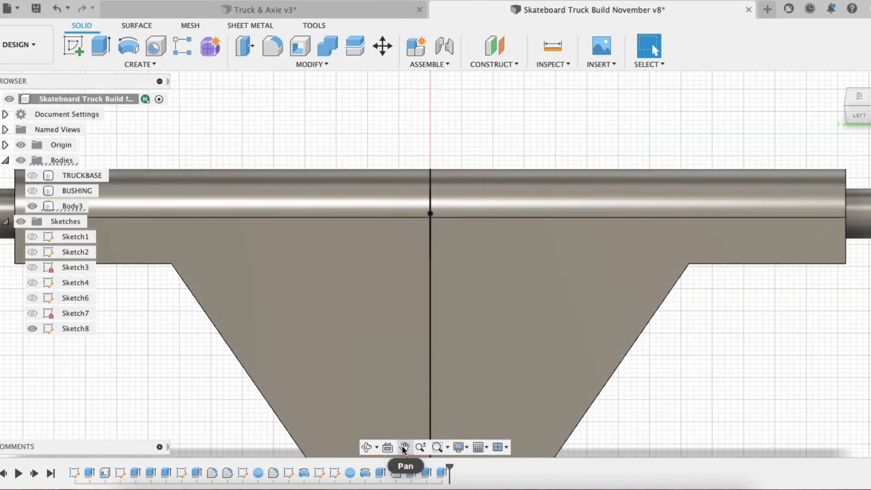
left_click(403, 448)
scroll(470, 353, "down", 3)
left_click_drag(463, 377, 499, 280)
scroll(470, 244, "down", 2)
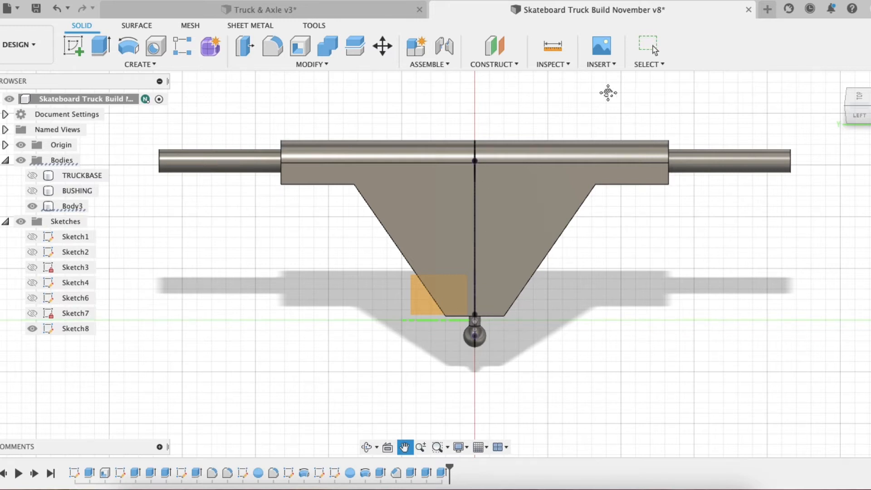
left_click(36, 8)
left_click(443, 263)
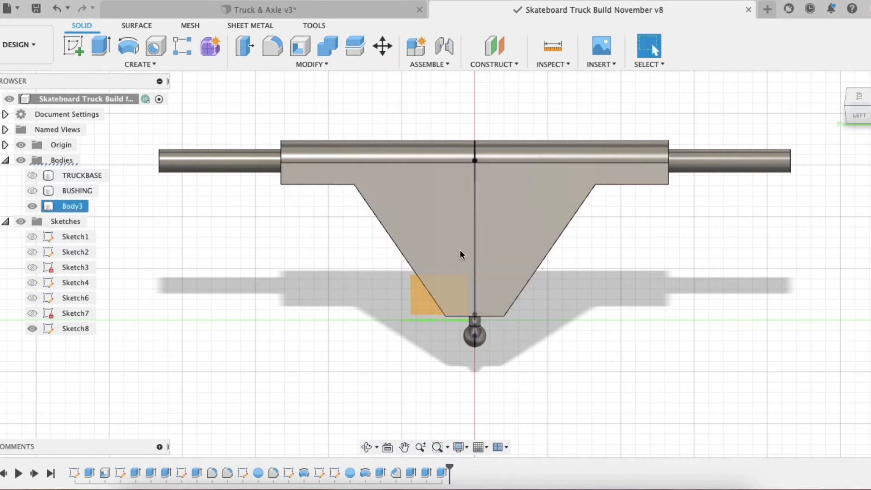
Hide Sketch8 and the origin geometry.
left_click(32, 328)
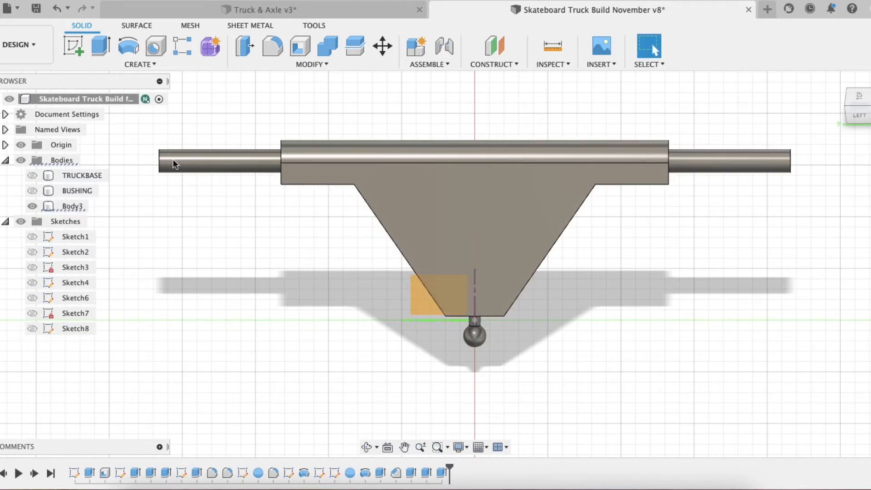
left_click(50, 144)
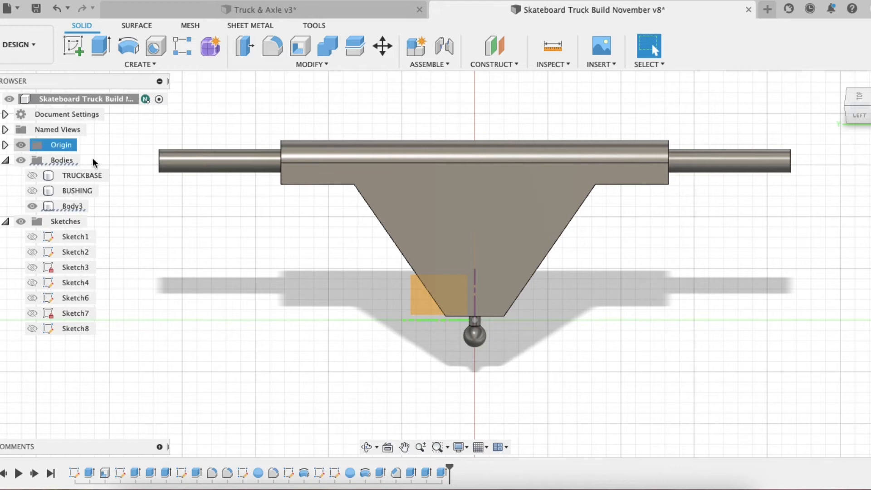
left_click(21, 145)
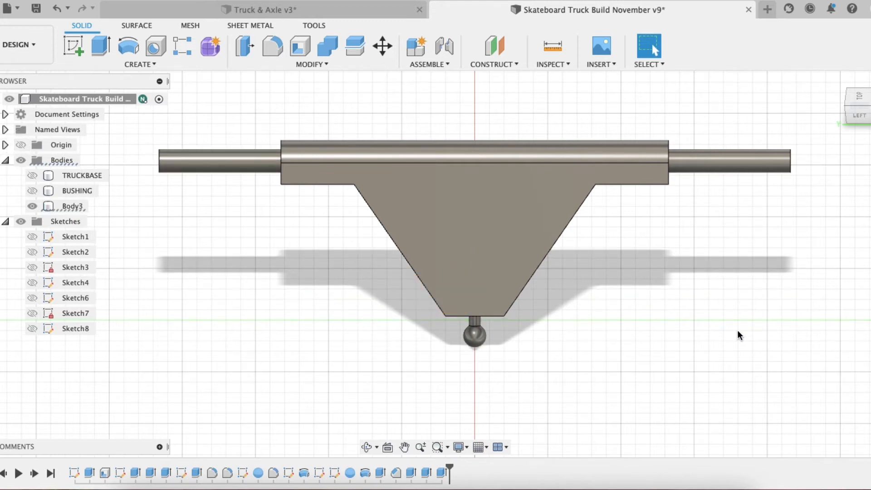
Show the BUSHING and TRUCKBASE bodies together with the hanger.
left_click(32, 190)
left_click(518, 249)
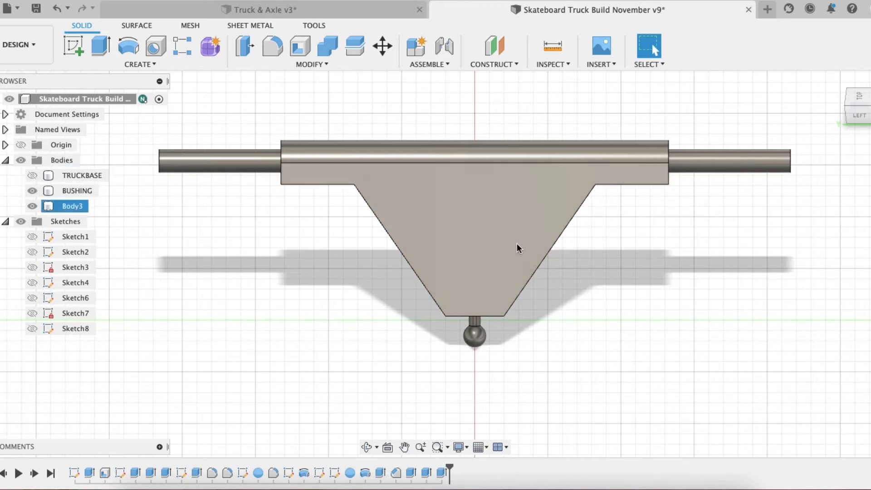
middle_click_drag(516, 244, 273, 235, "shift")
left_click(272, 236)
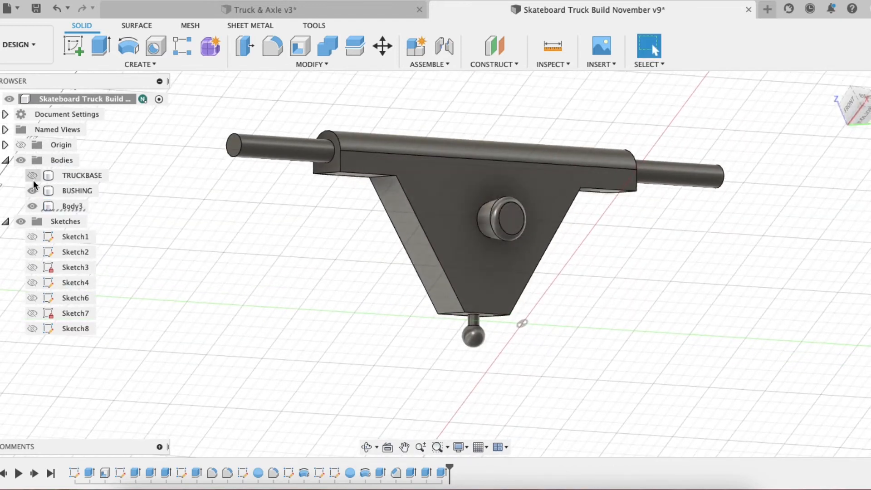
left_click(32, 175)
Start a new sketch on the recessed inner face of the truck base around the bolt hole.
mouse_move(472, 233)
middle_mouse_down("shift")
mouse_move(409, 238)
mouse_move(458, 232)
middle_mouse_up("shift")
scroll(456, 230, "down", 3)
scroll(452, 225, "up", 5)
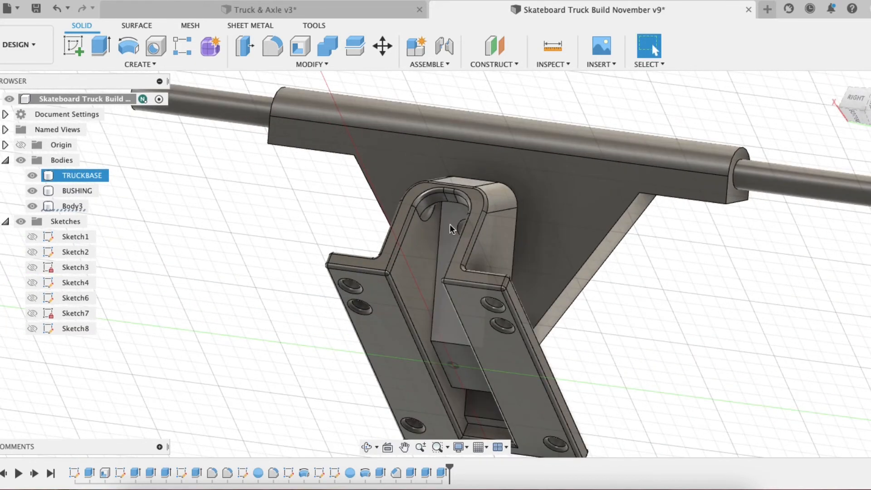
left_click(448, 228)
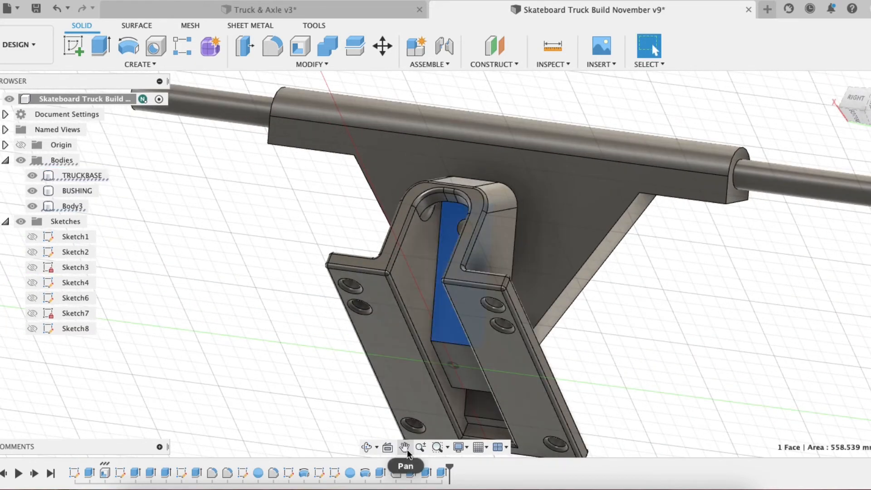
left_click(389, 448)
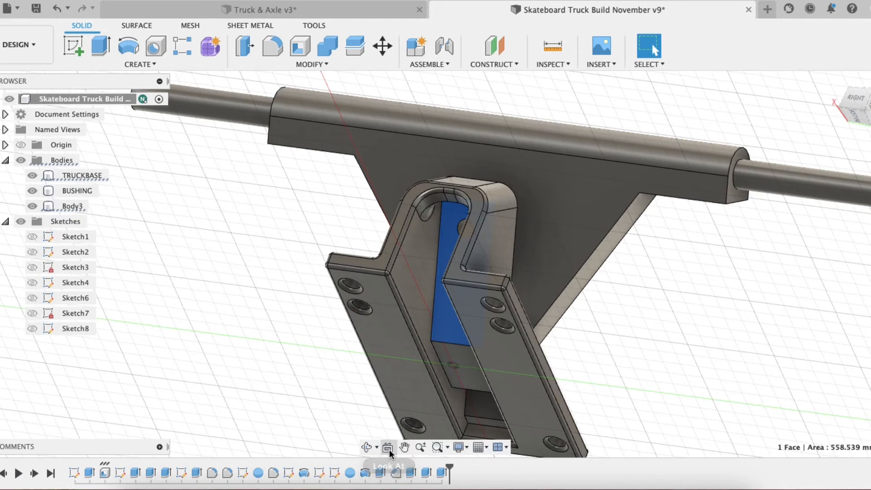
scroll(465, 259, "up", 8)
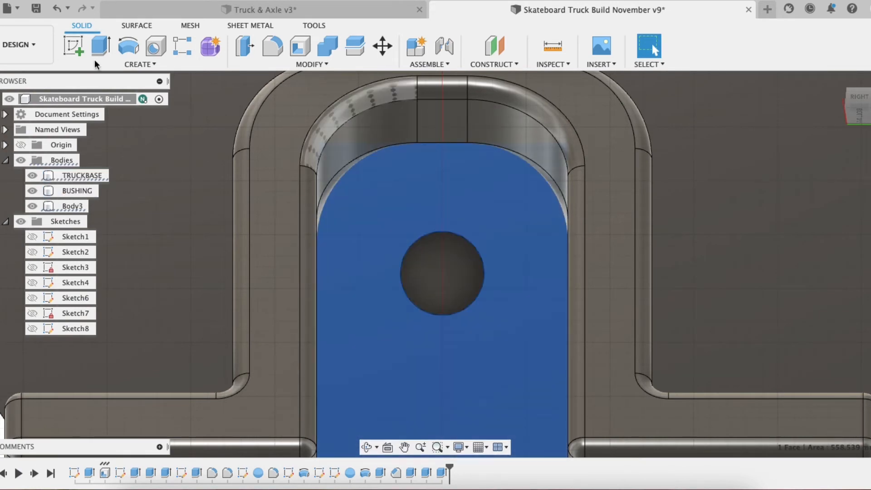
left_click(73, 45)
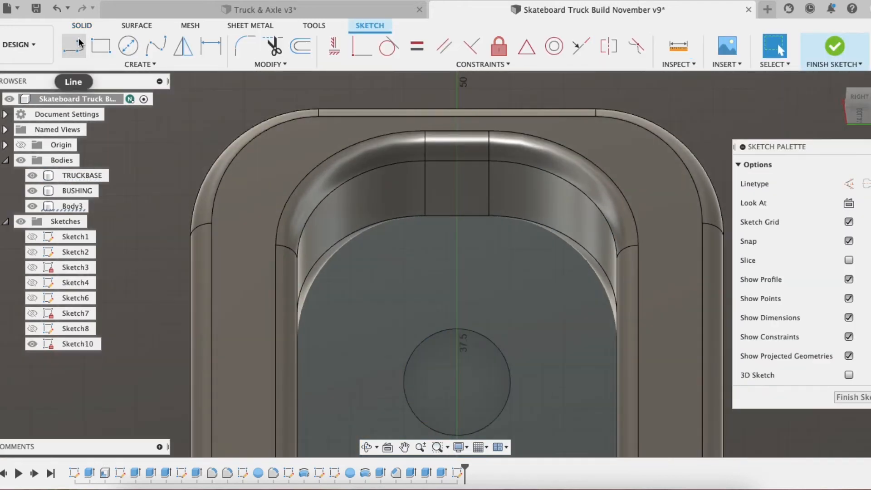
Draw a center-diameter circle concentric with the truck base's bolt hole, matching its edge, and finish the sketch.
left_click(128, 45)
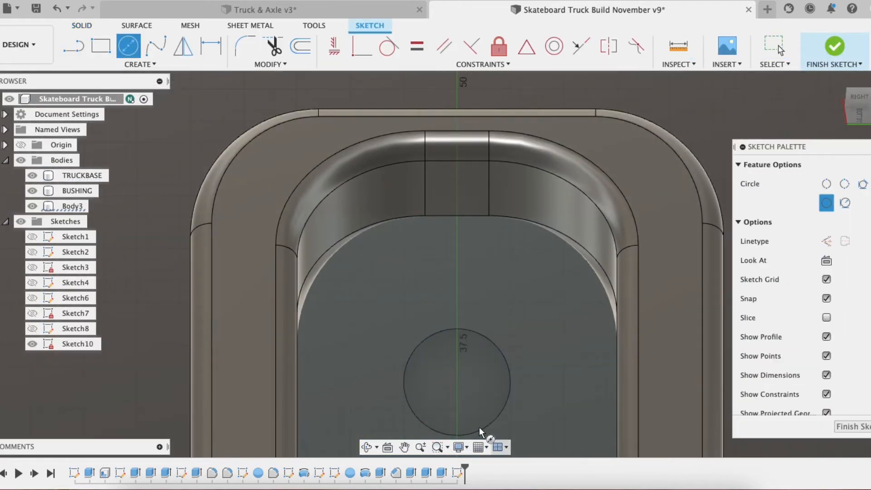
left_click(458, 386)
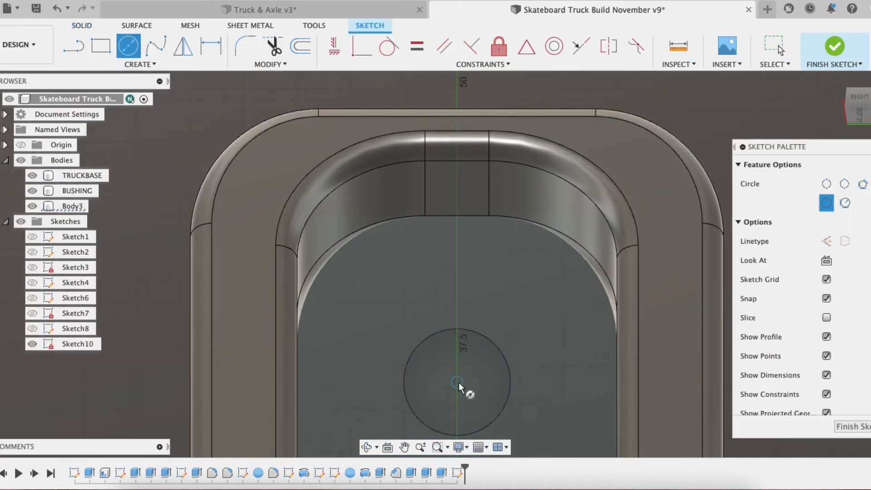
left_click(481, 340)
scroll(499, 336, "down", 5)
scroll(498, 336, "down", 2)
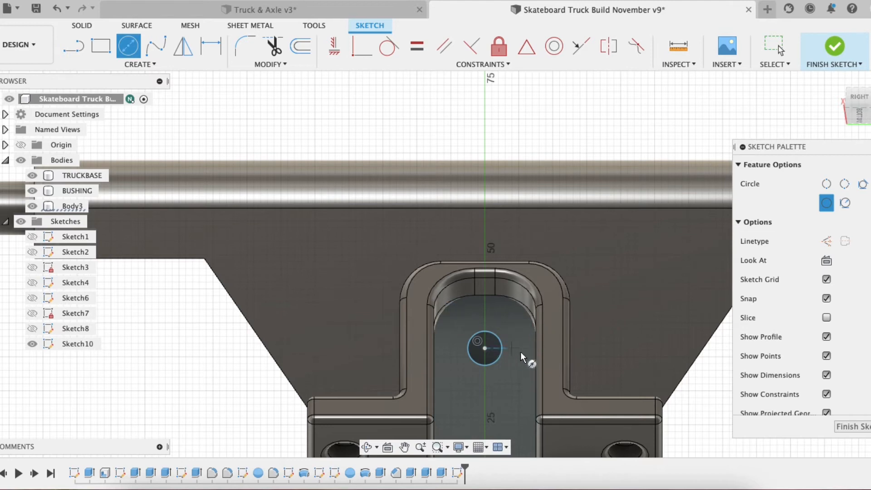
left_click(774, 46)
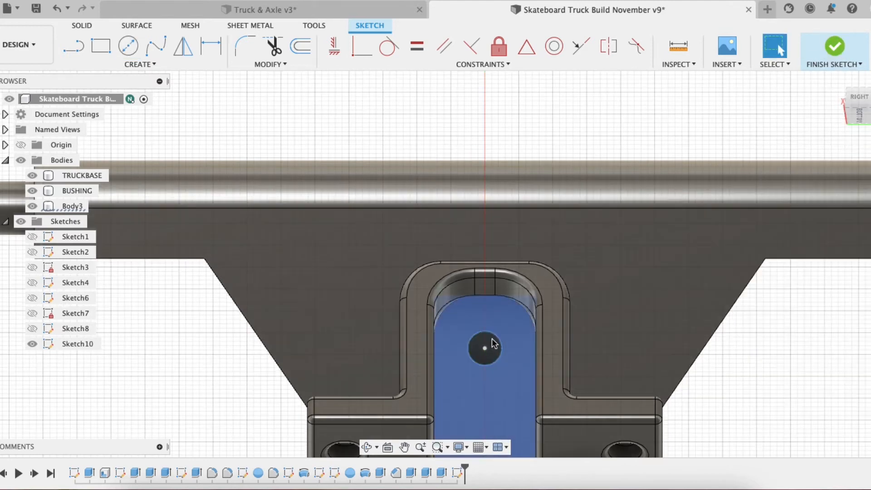
Extrude the circle -74 mm as a Cut through the bushing and the hanger body.
left_click(74, 42)
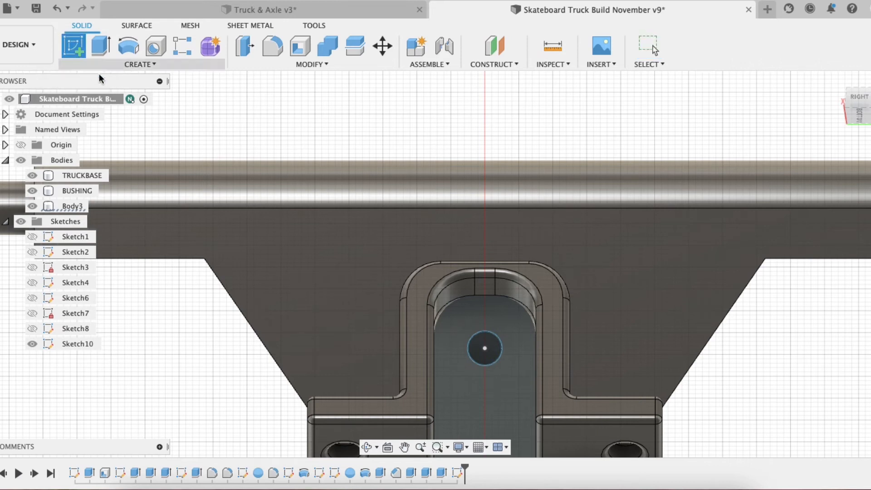
left_click(100, 45)
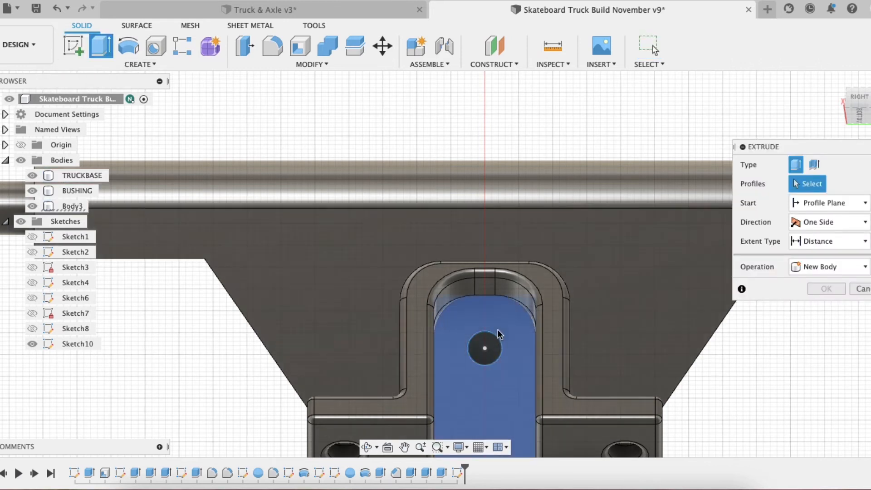
left_click(489, 338)
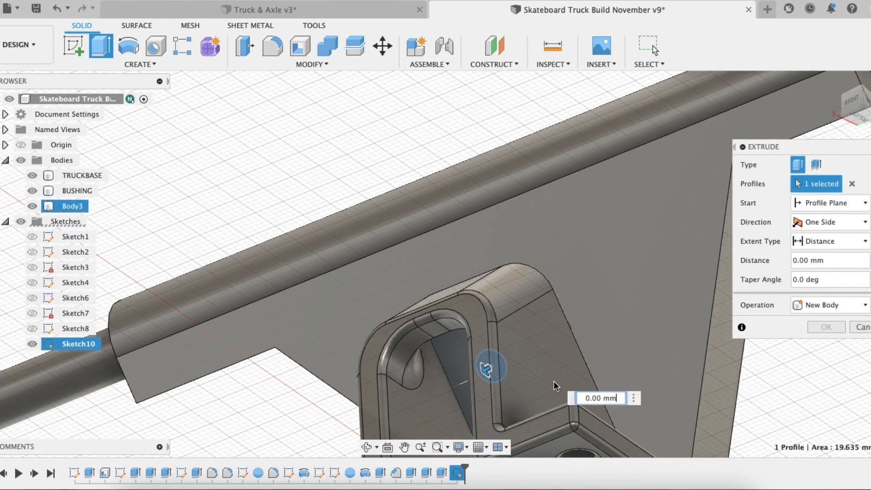
left_click_drag(486, 371, 703, 237)
middle_click_drag(510, 272, 482, 303, "shift")
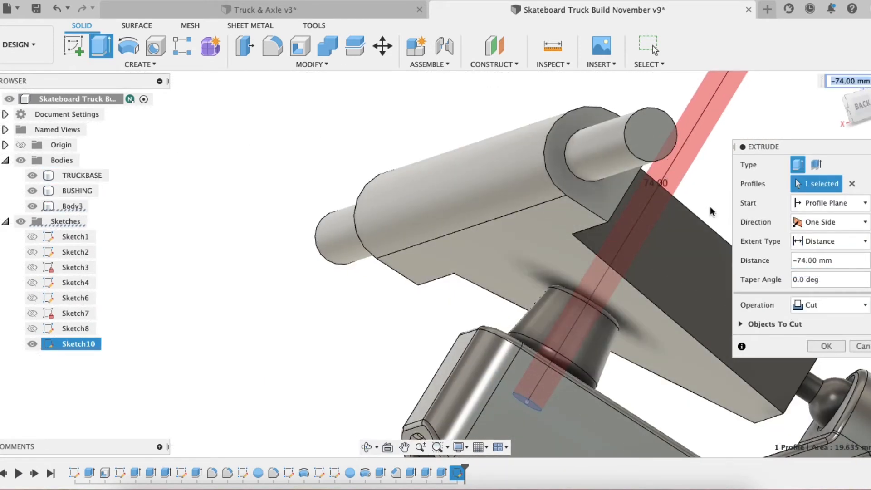
left_click(825, 347)
Examine the bolt hole cut through the hanger from its outer face.
middle_click_drag(651, 228, 725, 164, "shift")
scroll(725, 163, "up", 1)
scroll(725, 194, "down", 3)
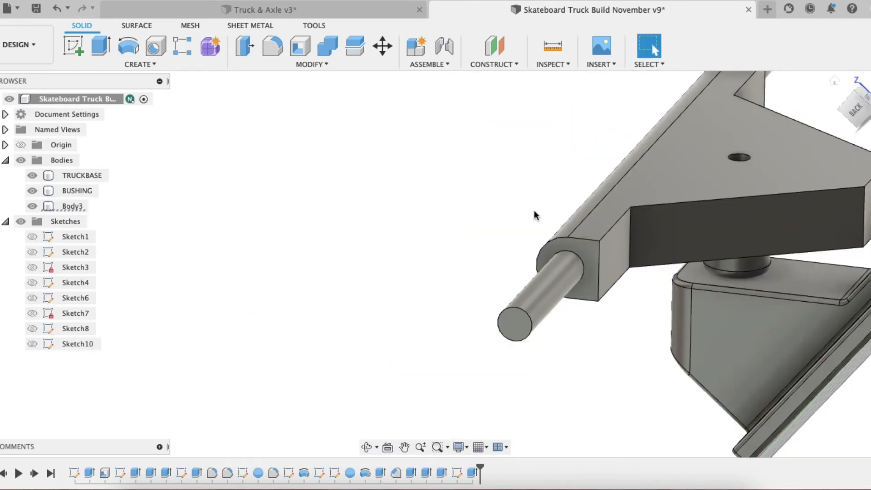
left_click(850, 104)
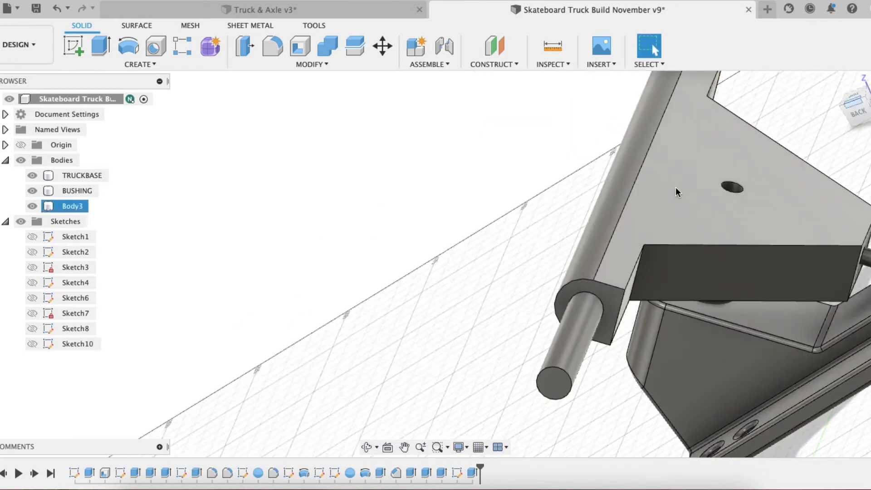
middle_click_drag(719, 219, 637, 257, "shift")
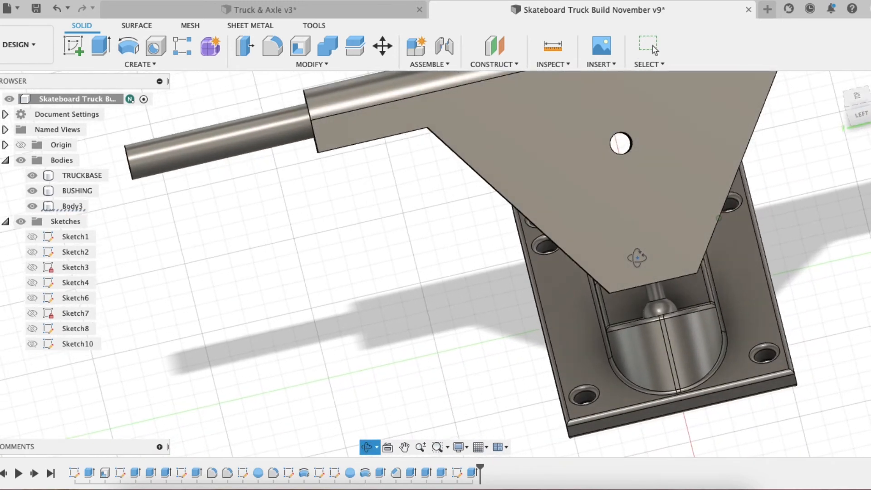
key("Escape")
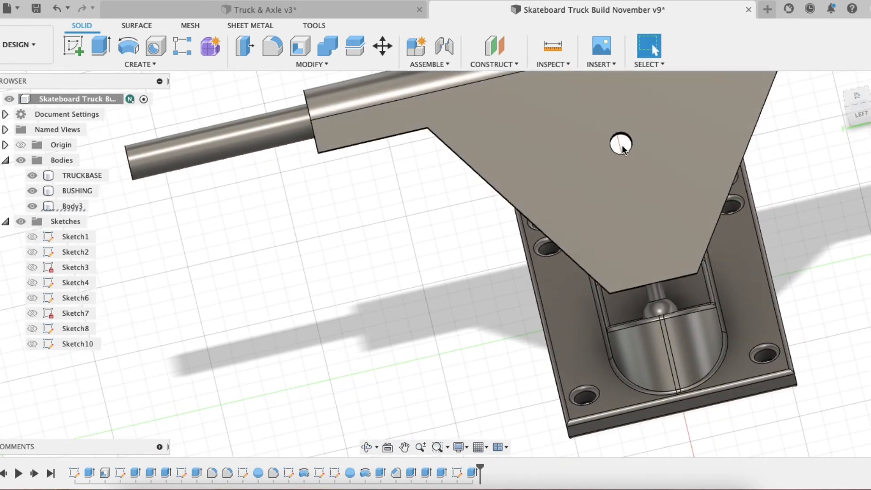
Start a new sketch on the hanger's flat outer face, viewed straight on.
scroll(622, 150, "down", 3)
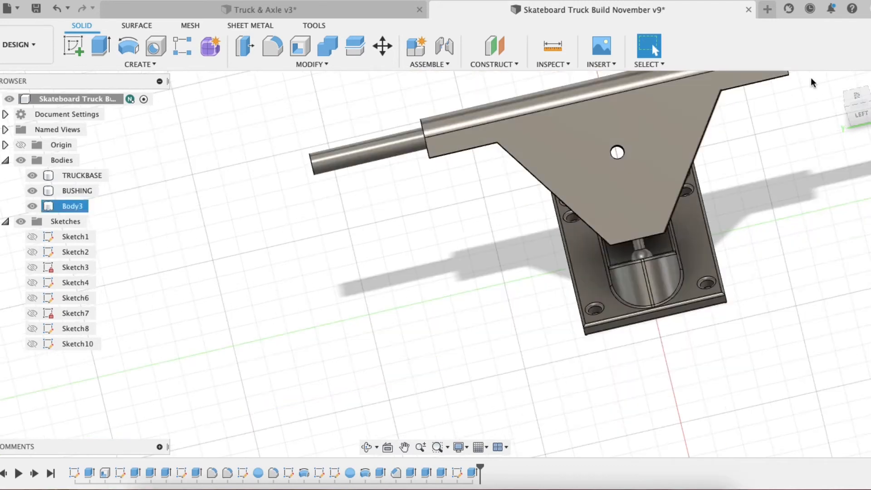
left_click(858, 107)
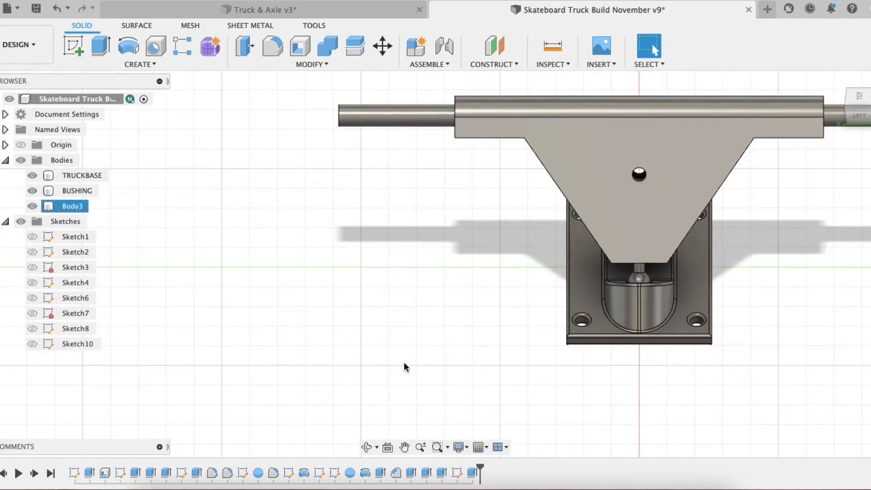
left_click(404, 447)
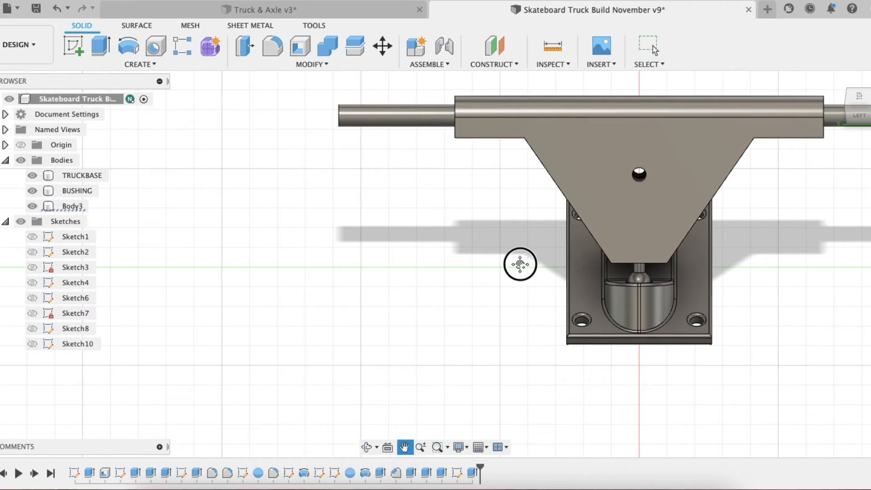
left_click_drag(519, 263, 405, 319)
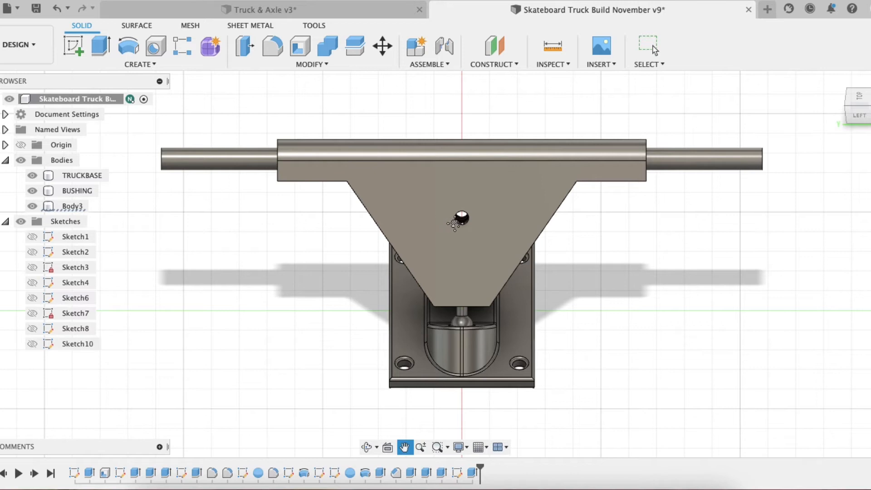
key("Escape")
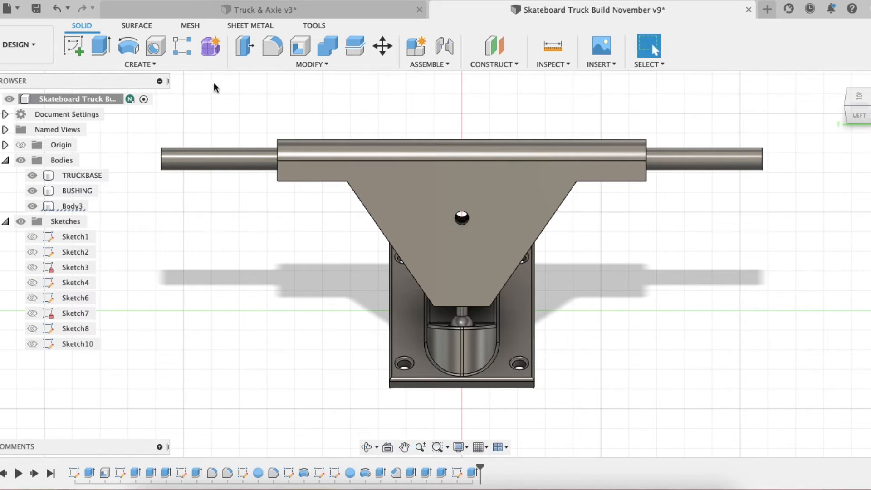
left_click(449, 189)
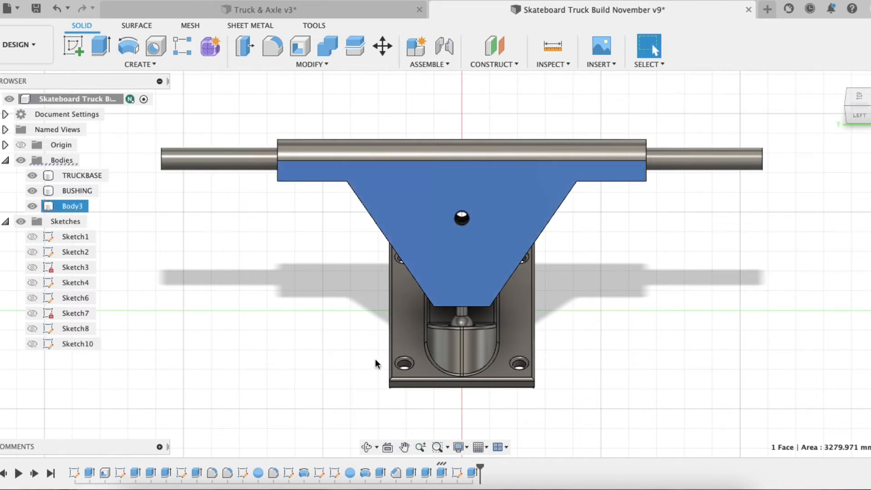
left_click(392, 450)
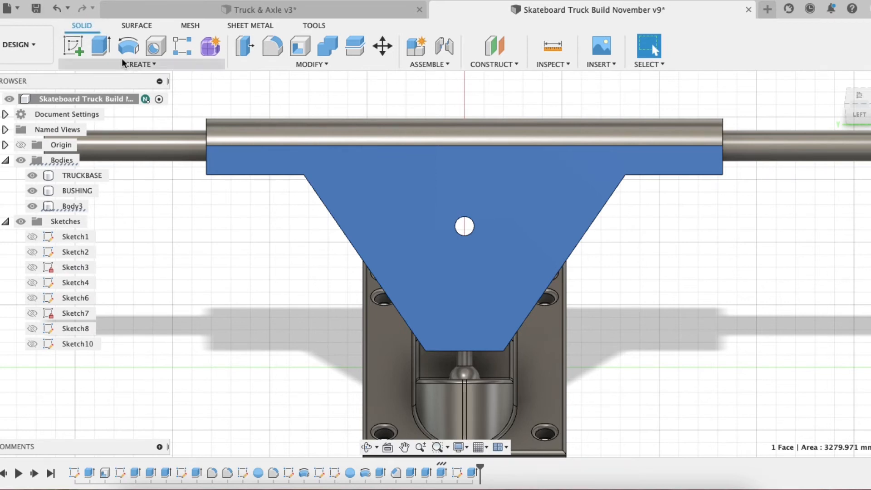
left_click(74, 44)
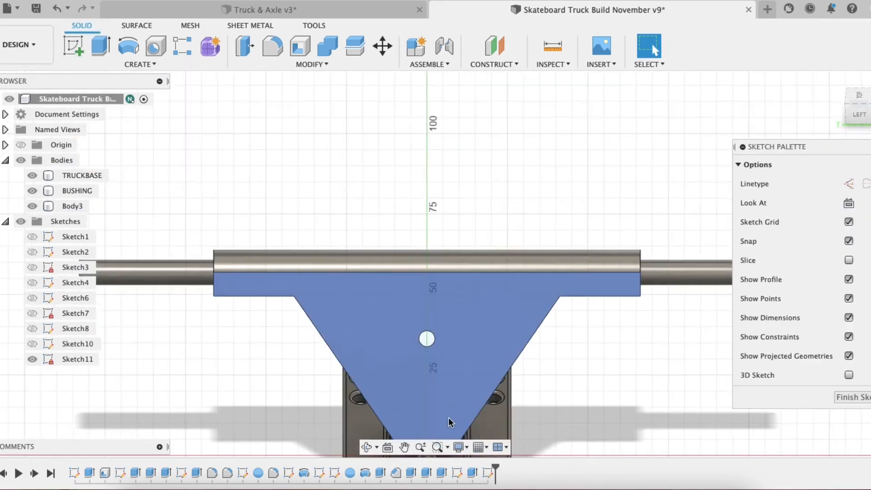
Draw a closed half-trapezoid of lines from the vertical axis across half of the hanger, top edge about 30 mm, height about 38.5 mm.
left_click(73, 45)
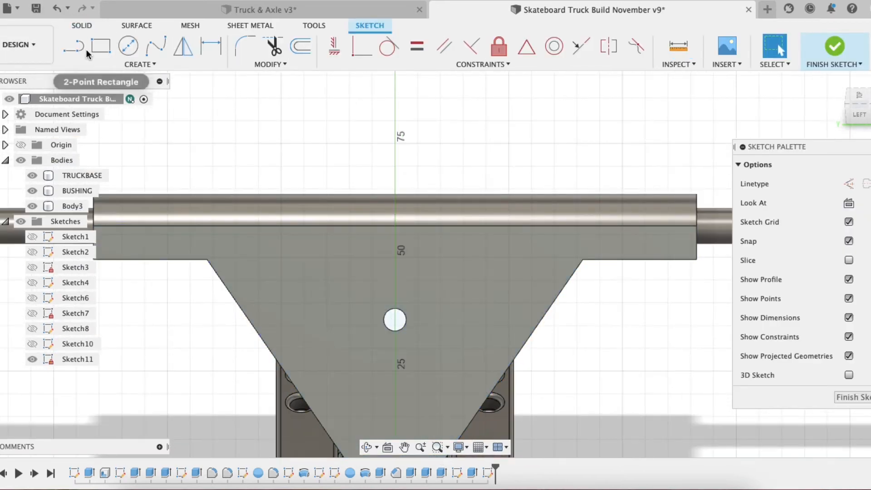
left_click(259, 257)
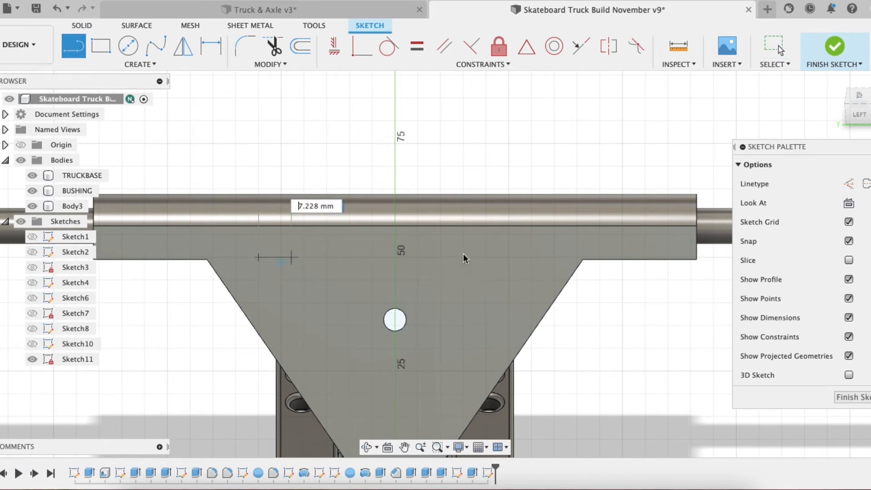
left_click(394, 257)
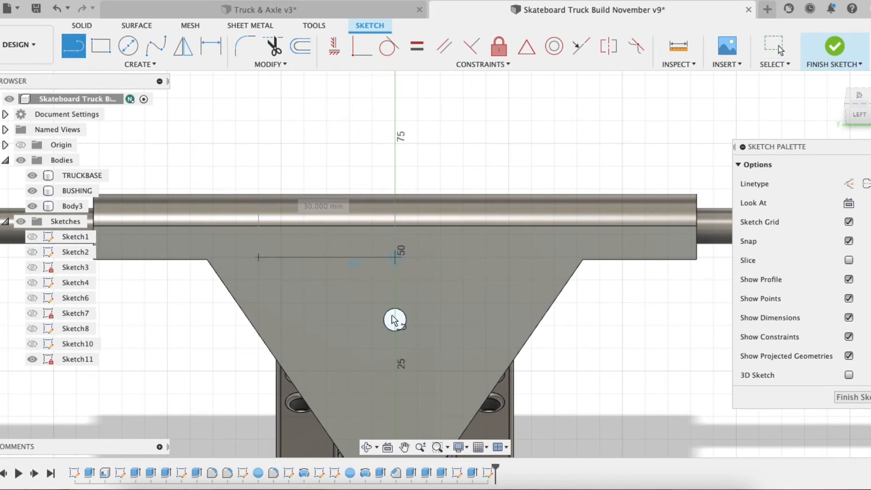
left_click(395, 433)
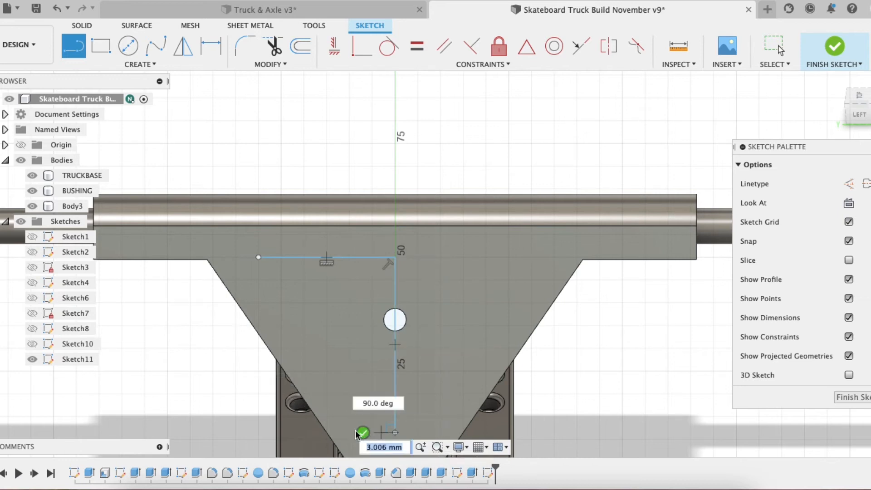
left_click(349, 432)
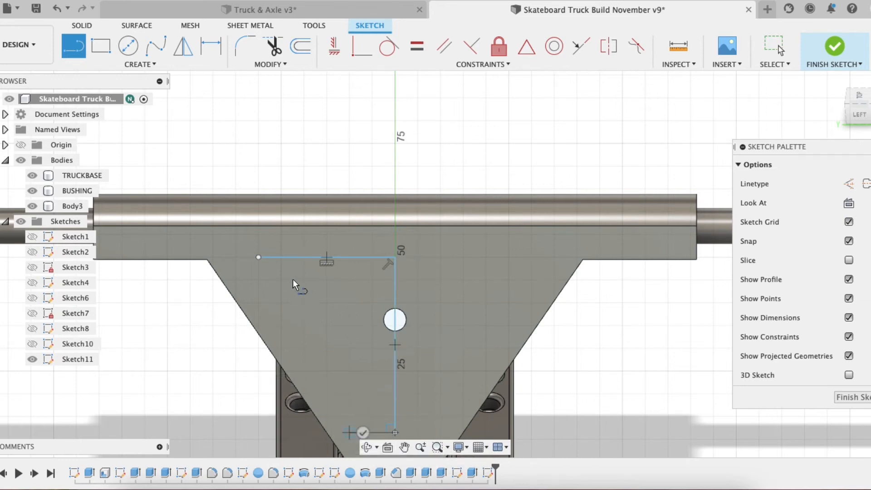
left_click(259, 257)
scroll(423, 406, "down", 5)
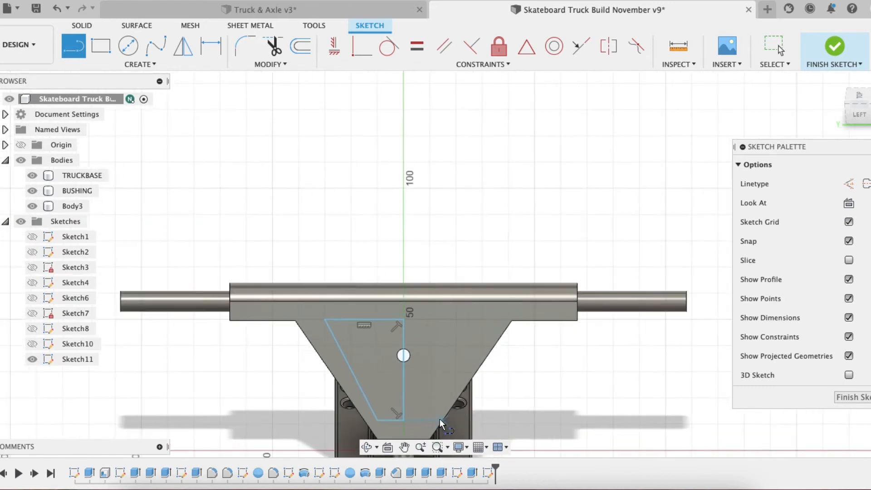
scroll(439, 420, "up", 3)
left_click(404, 452)
left_click_drag(409, 359, 399, 307)
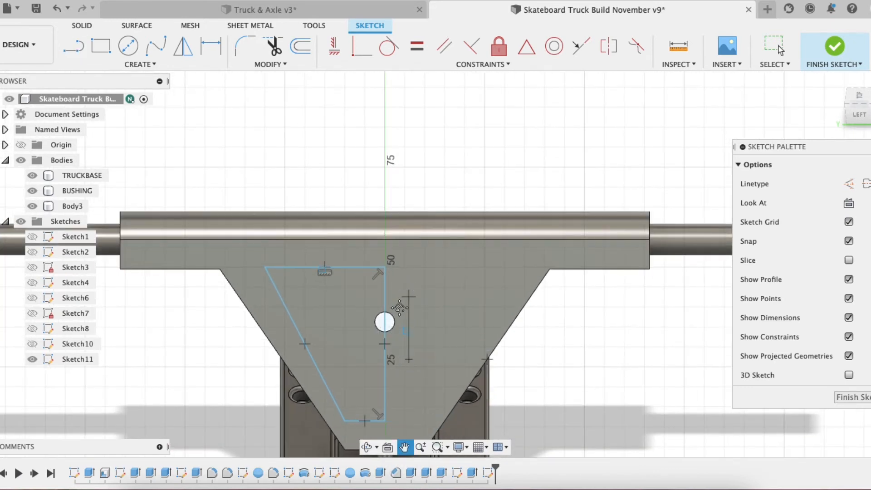
key("Escape")
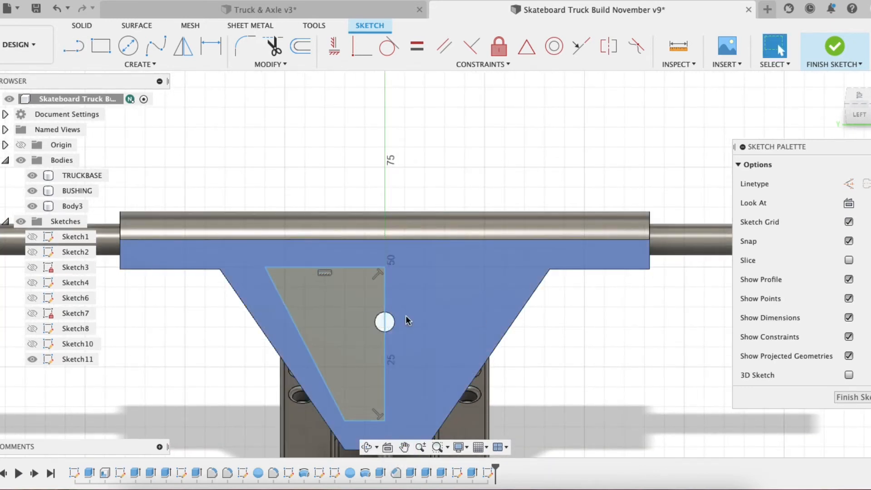
Dimension the half-trapezoid's height between its top and bottom lines as 36.29 mm.
left_click(404, 447)
left_click_drag(411, 390, 424, 344)
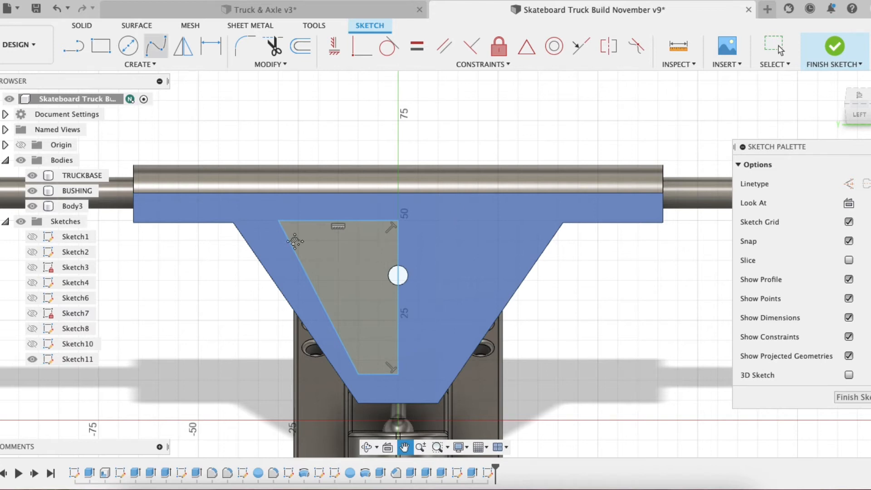
left_click(179, 5)
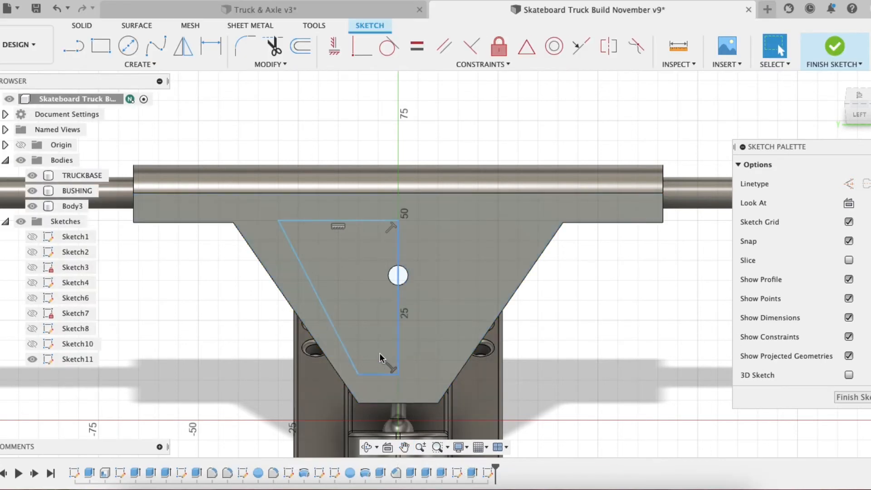
key("d")
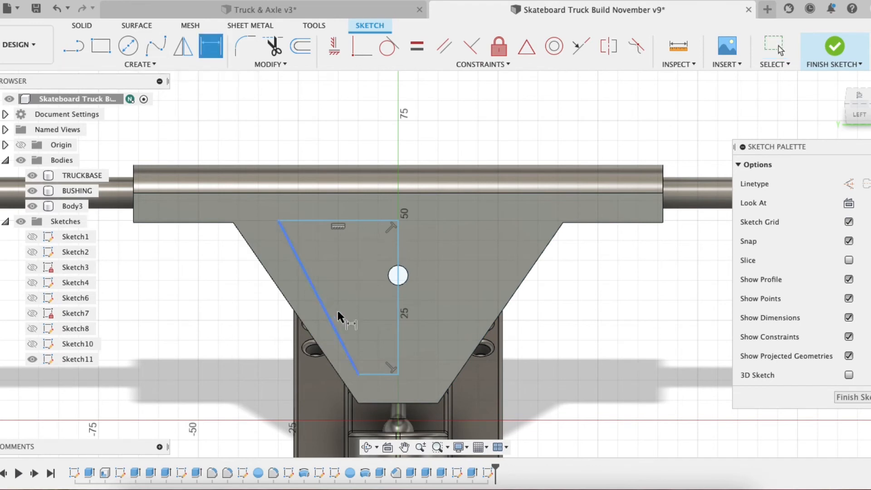
left_click(379, 375)
left_click(372, 221)
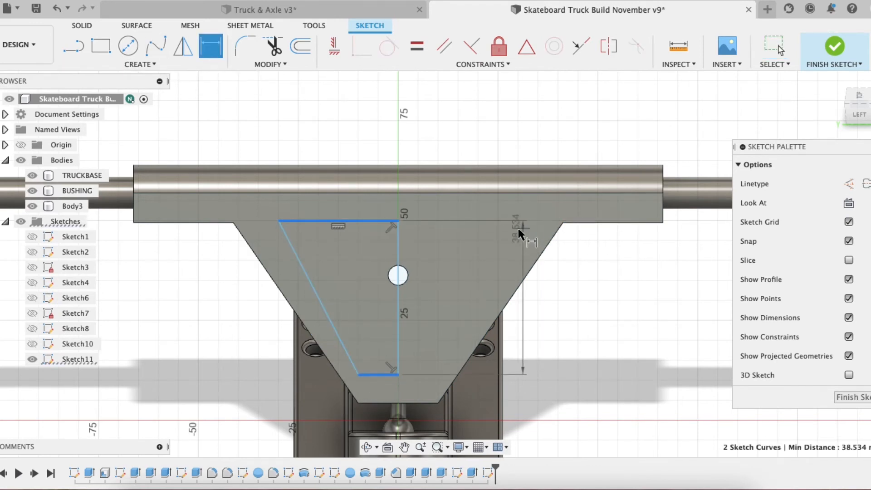
left_click(517, 228)
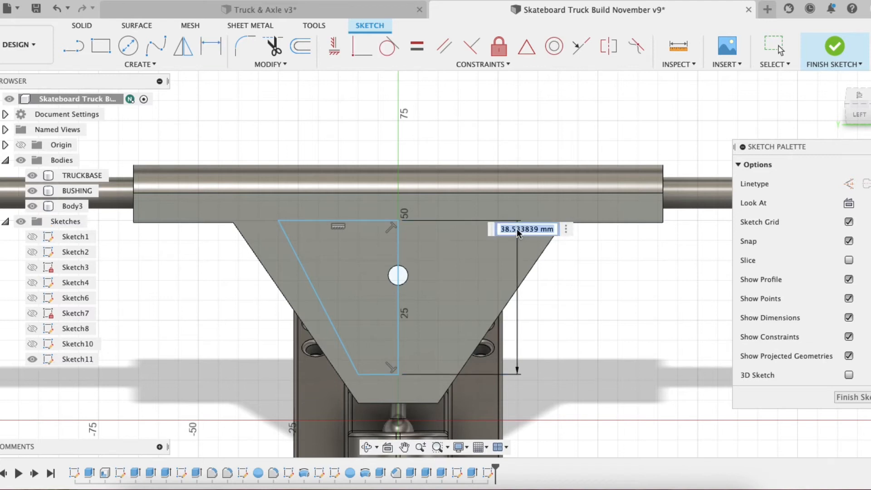
type("36.2")
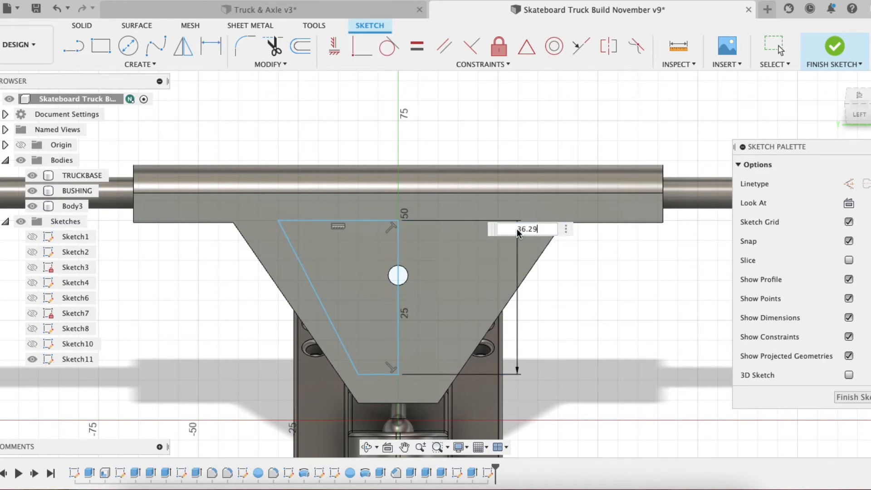
type("9")
key("Return")
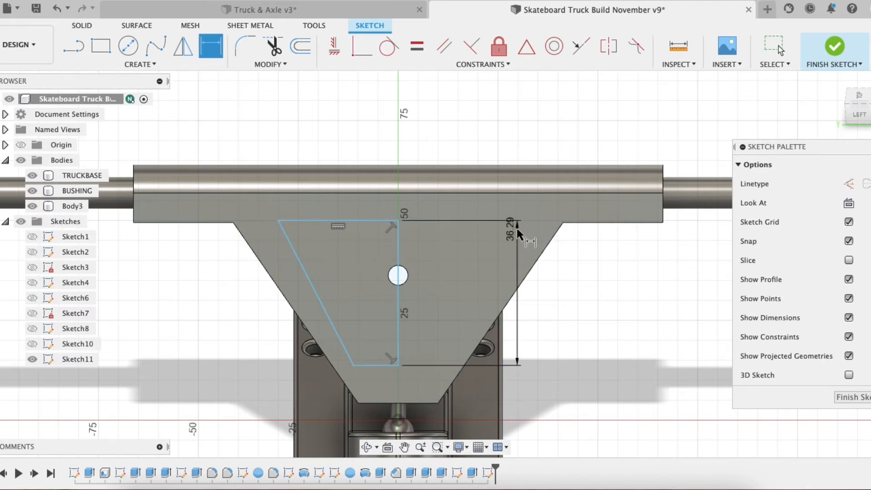
Set the distance between the half-trapezoid's bottom line and the hanger's bottom edge to 9 mm.
left_click(372, 364)
left_click(381, 403)
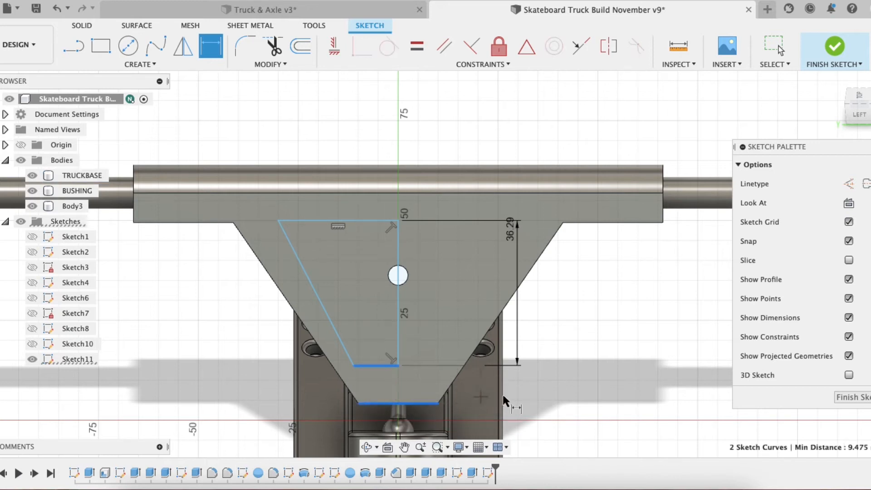
left_click(514, 392)
type("9")
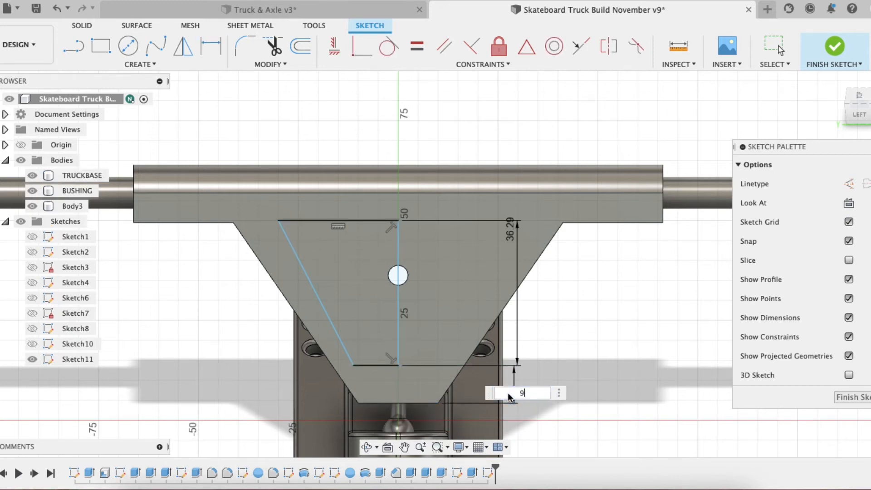
key("Return")
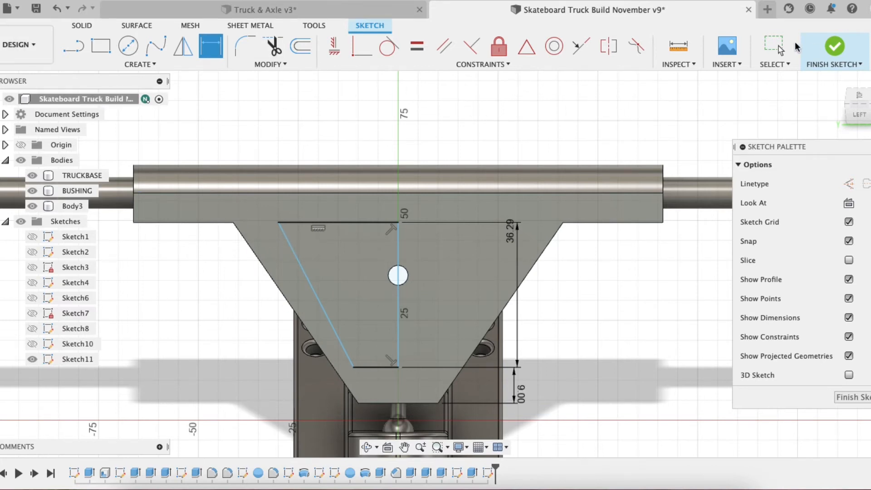
Make the half-trapezoid's slanted line parallel to the hanger's adjacent slanted edge and set the distance between them to 7 mm.
left_click(774, 46)
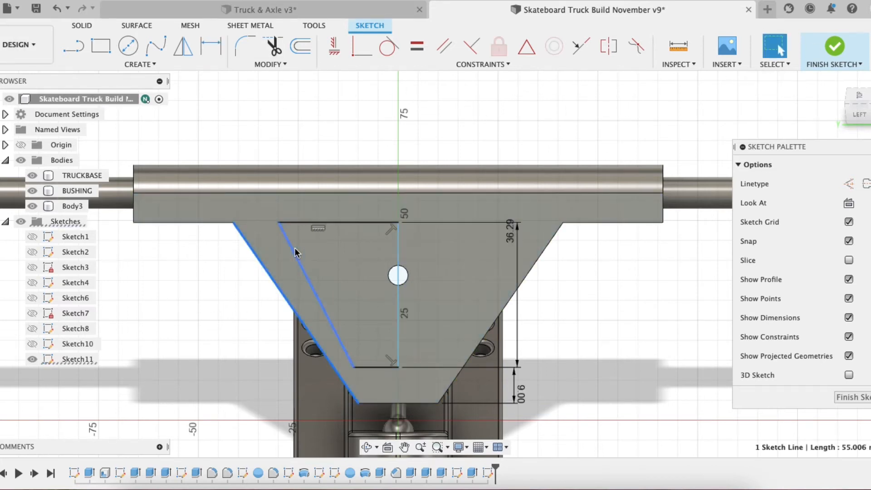
left_click(294, 252)
left_click(444, 46)
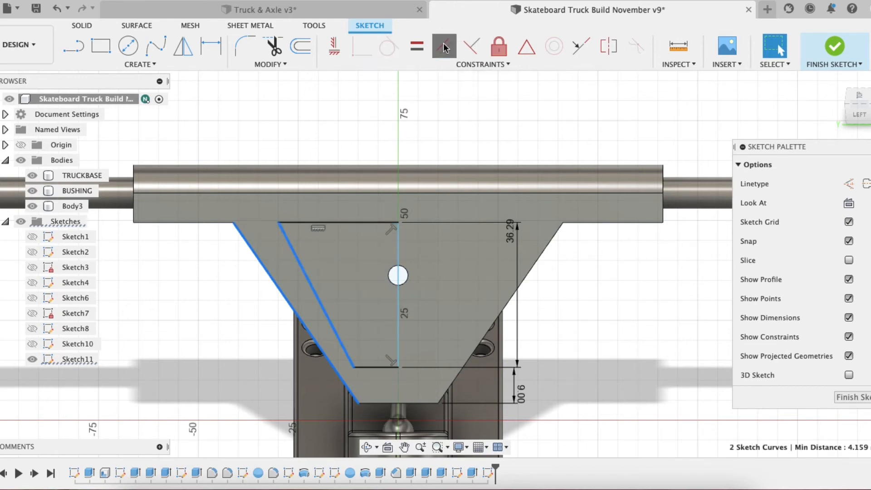
left_click(211, 46)
left_click(288, 257)
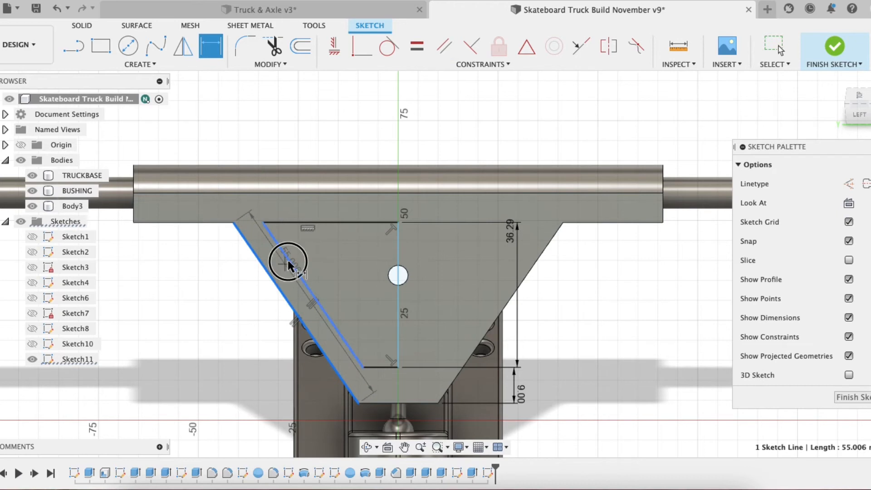
left_click(250, 209)
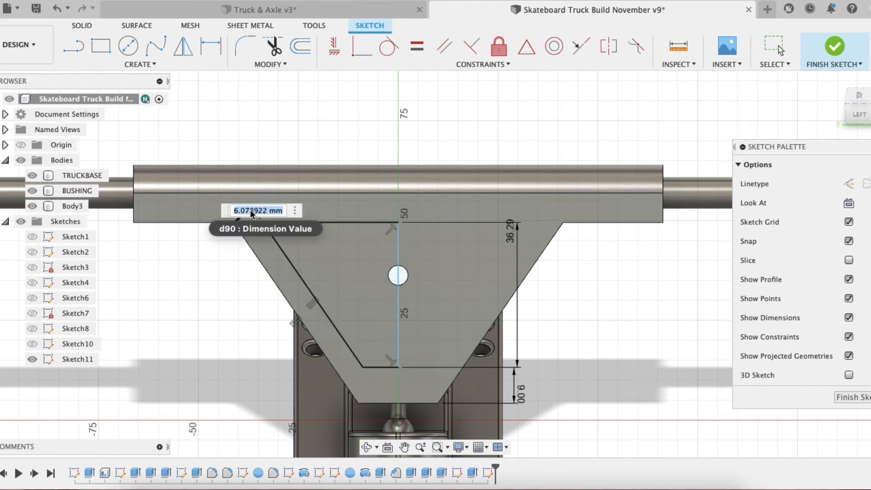
type("7")
key("Return")
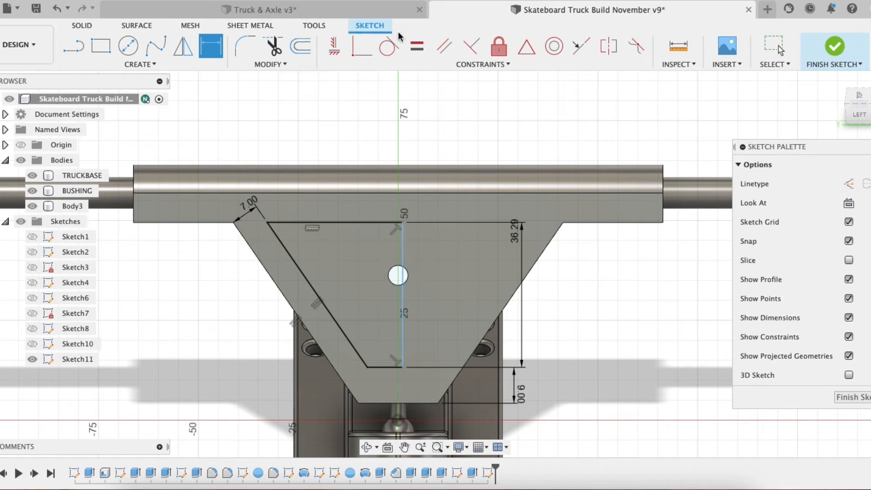
Draw a 12 mm diameter circle centred on the hanger's bolt hole.
left_click(128, 45)
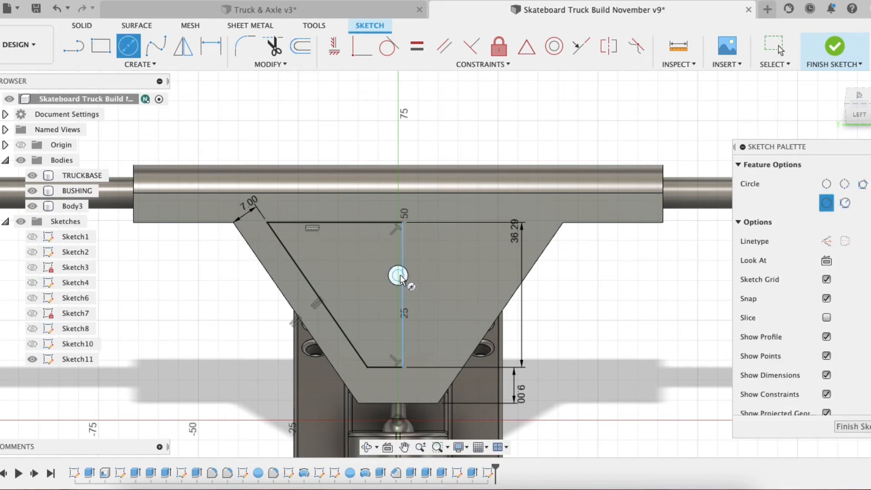
scroll(399, 275, "up", 5)
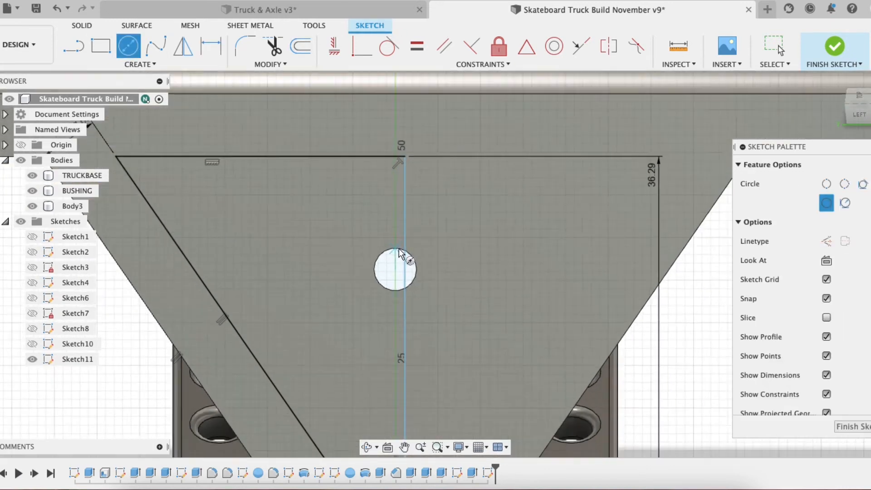
scroll(400, 253, "down", 2)
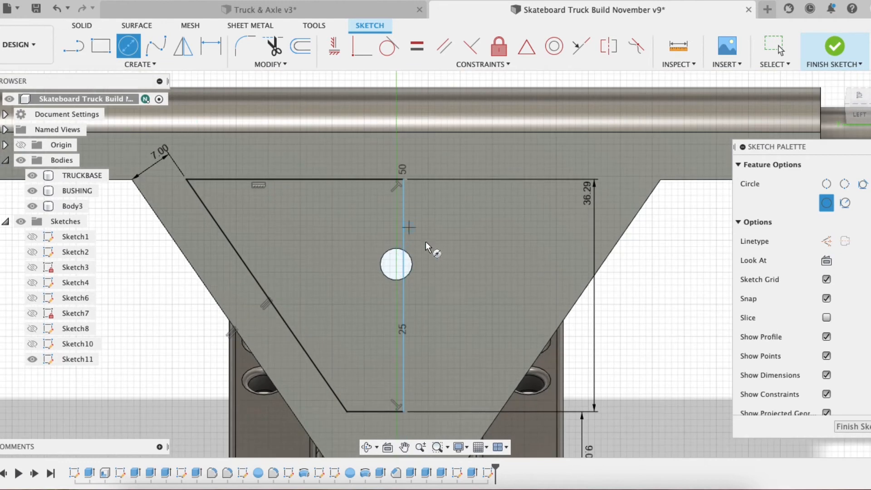
left_click(395, 265)
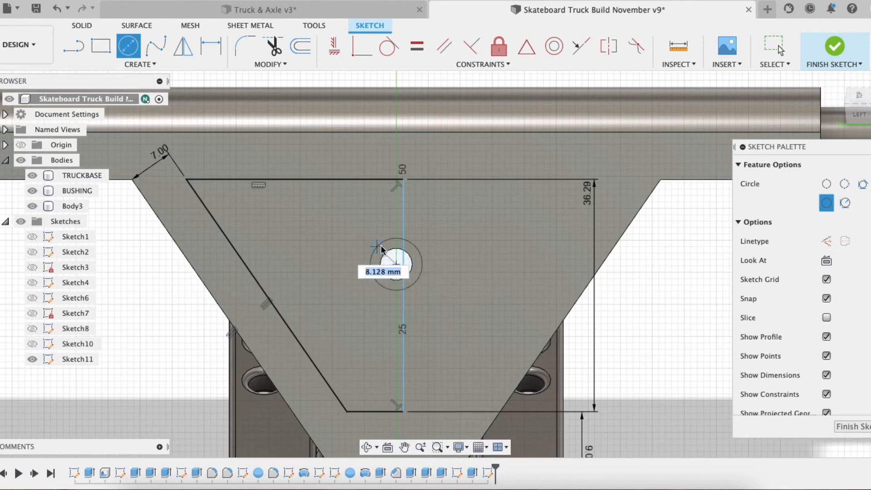
type("12")
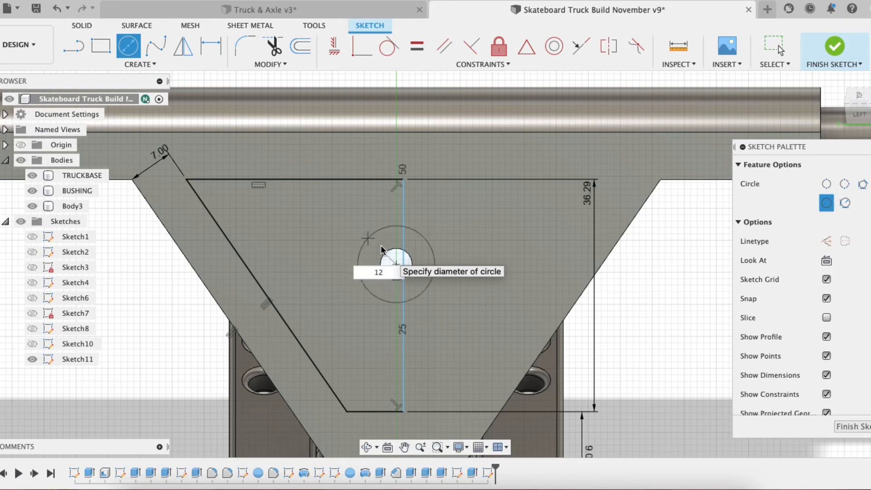
key("Return")
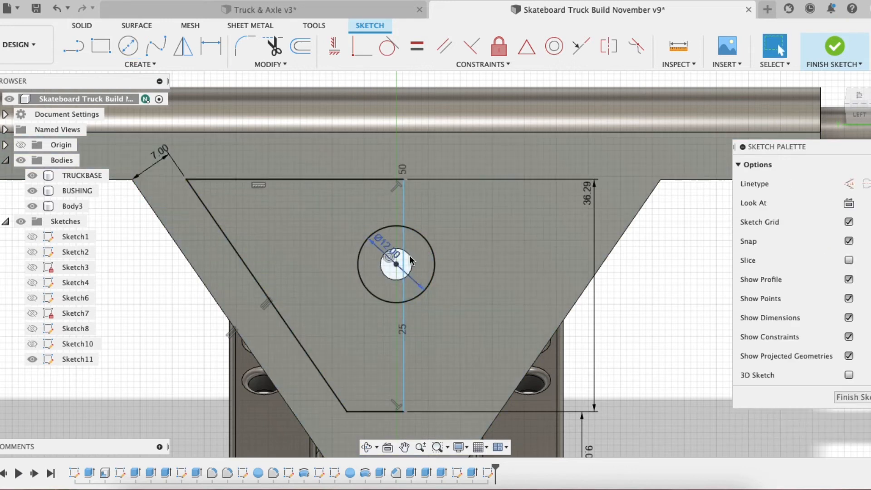
Try to make the half-trapezoid's vertical line coincident with the 12 mm circle's centre point.
scroll(376, 233, "down", 1)
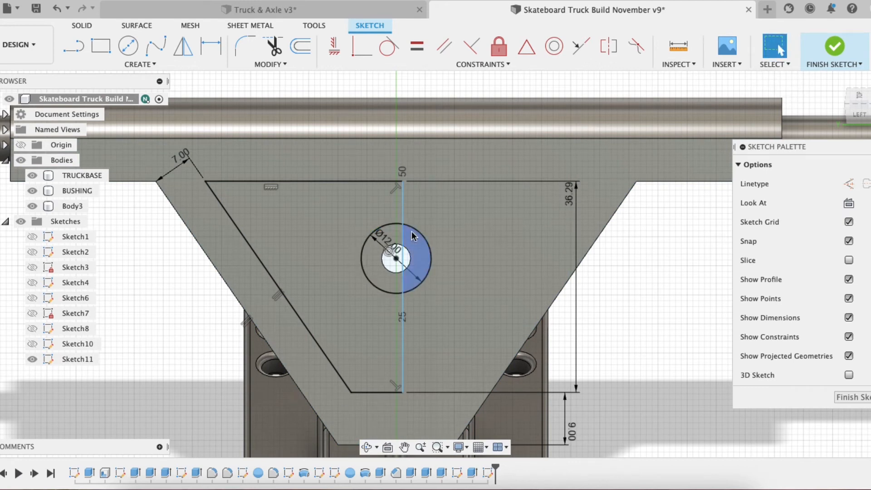
left_click(396, 265)
left_click(396, 260, "shift")
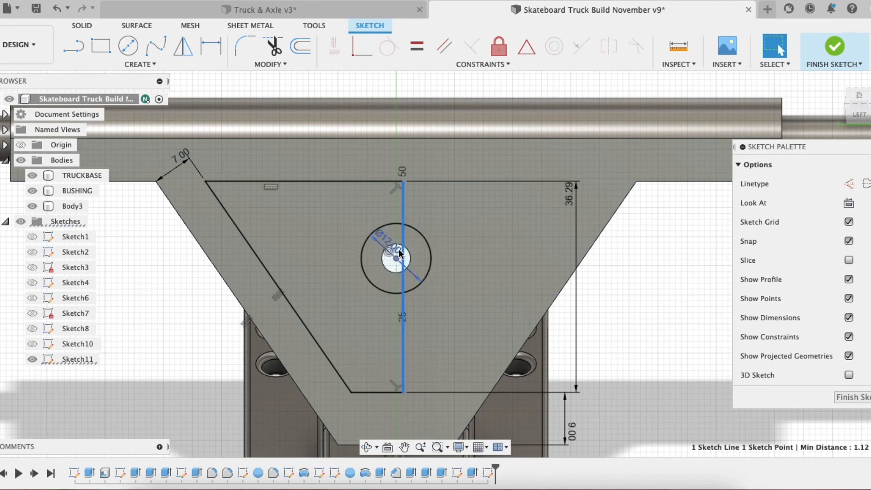
scroll(395, 261, "up", 4)
left_click(393, 259)
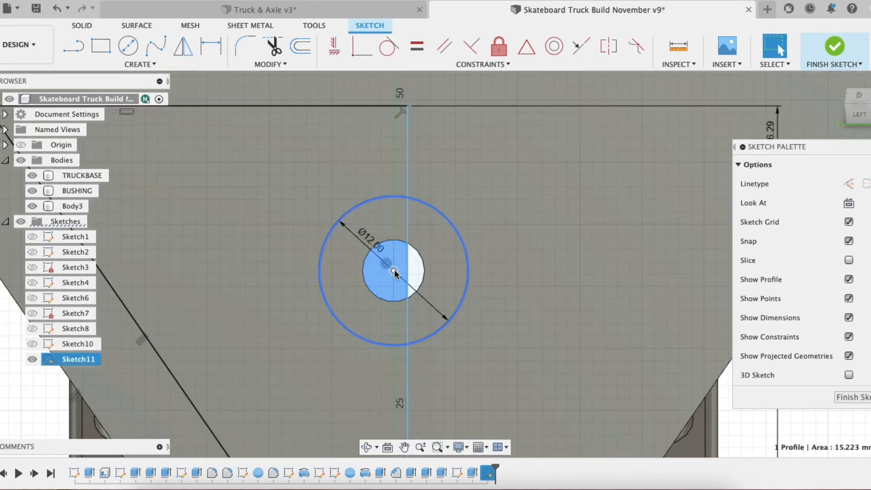
left_click(394, 270)
left_click(408, 184)
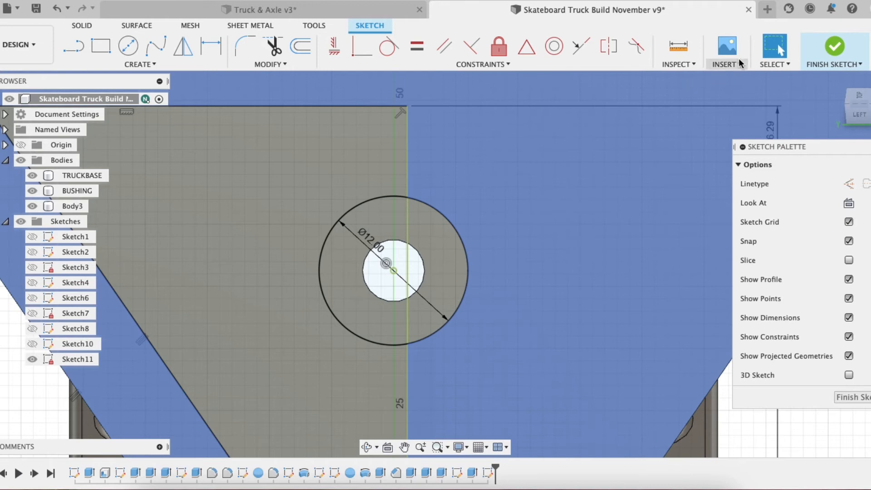
key("Escape")
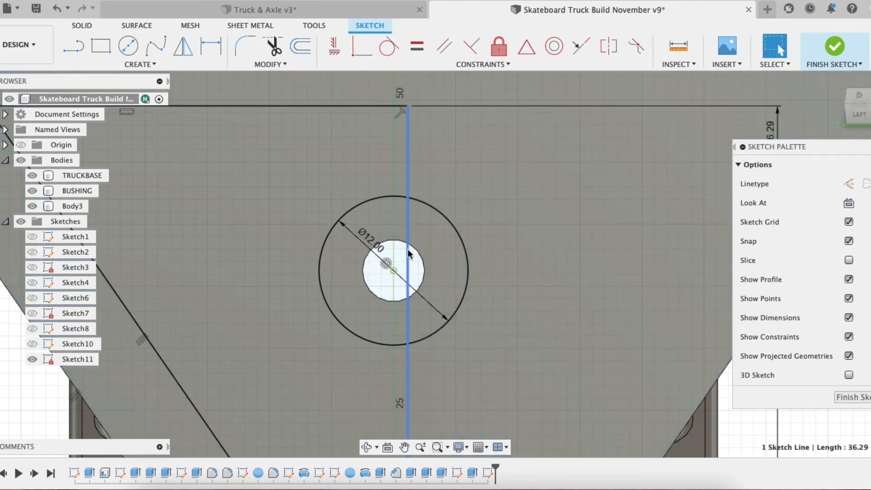
left_click(393, 271)
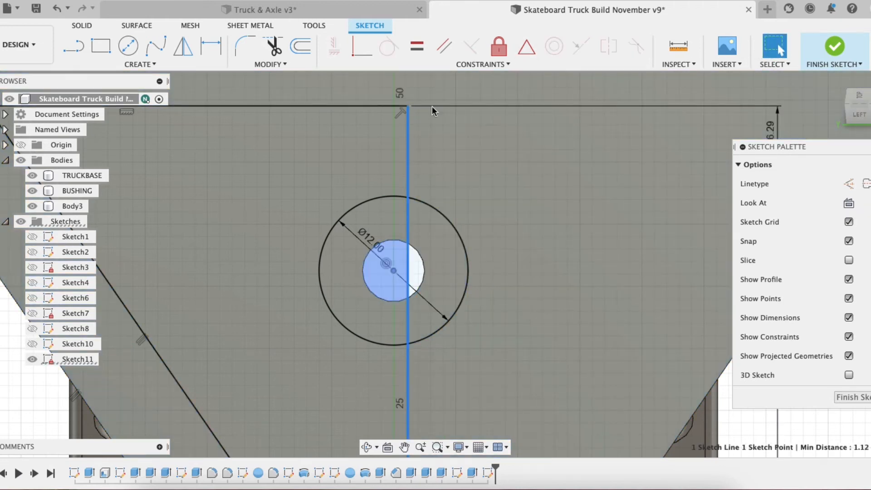
left_click(362, 51)
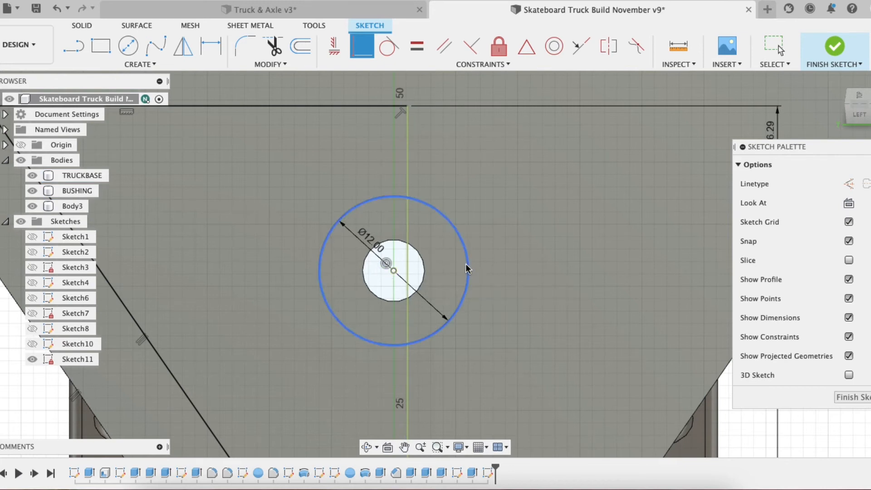
key("Escape")
Constrain the circle's centre point onto the half-trapezoid's vertical line with a Coincident constraint.
left_click(408, 260)
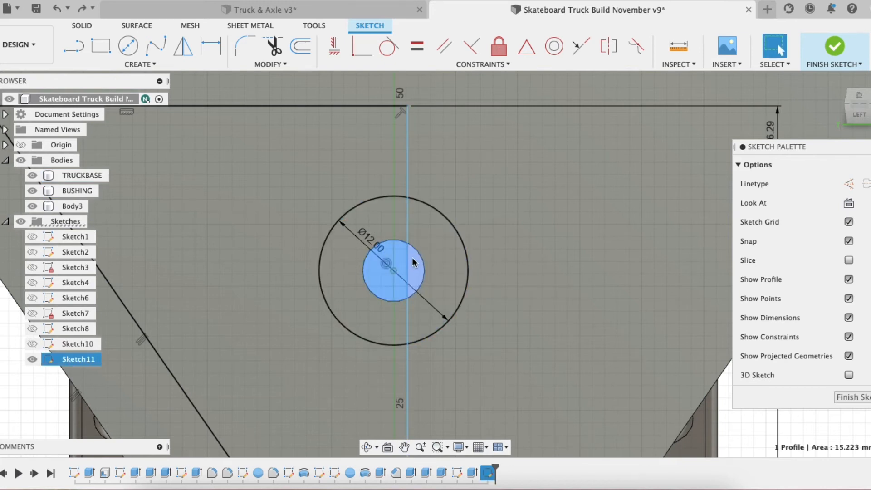
mouse_move(408, 261)
left_mouse_down()
mouse_move(391, 259)
mouse_move(395, 276)
mouse_move(407, 272)
left_mouse_up()
left_click(394, 271, "shift")
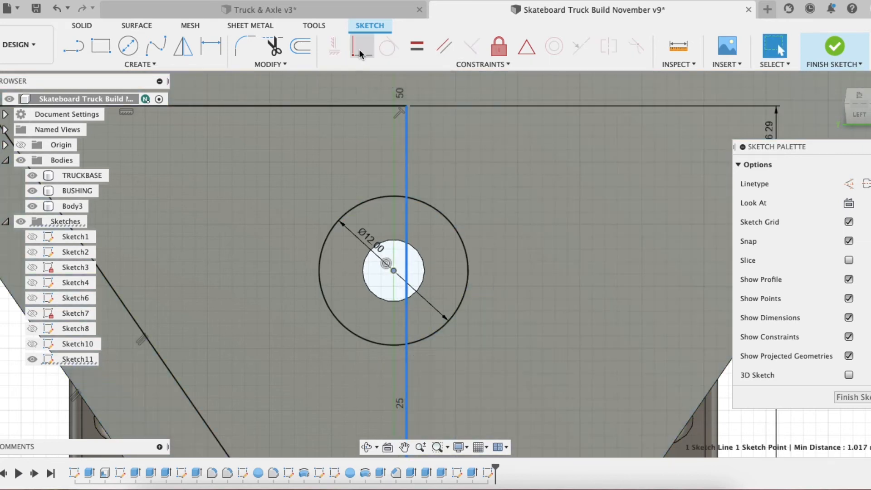
left_click(360, 50)
scroll(442, 277, "down", 5)
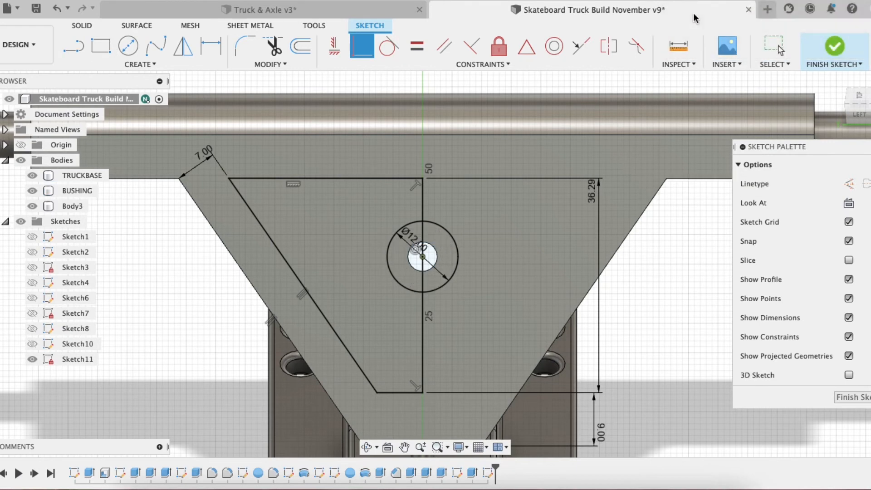
Mirror the half-trapezoid's top, slanted and bottom lines about its vertical line and finish the sketch.
left_click(108, 67)
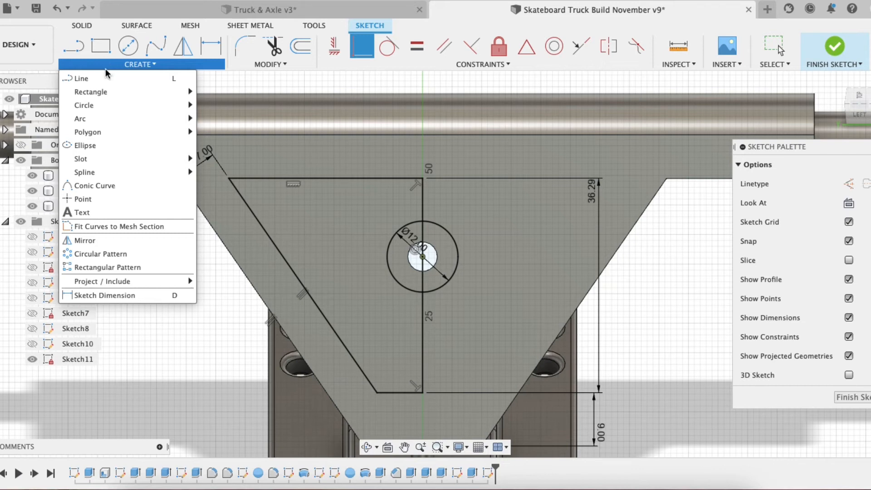
left_click(87, 240)
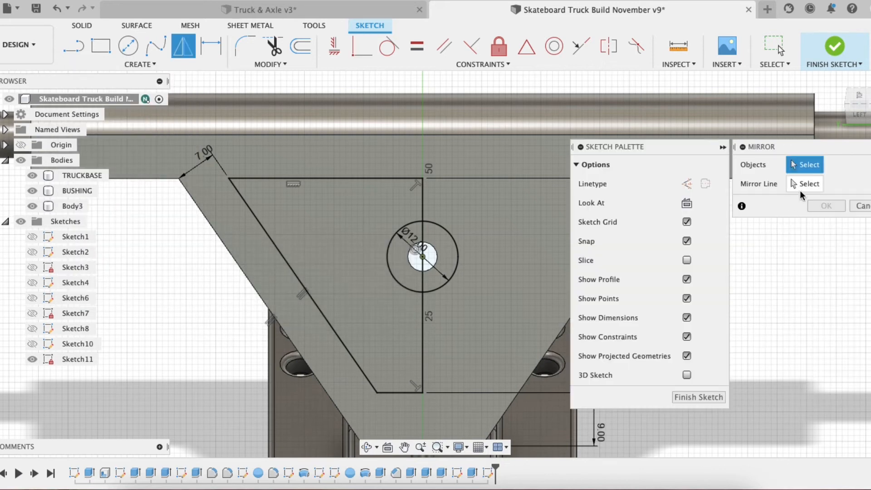
left_click(247, 179)
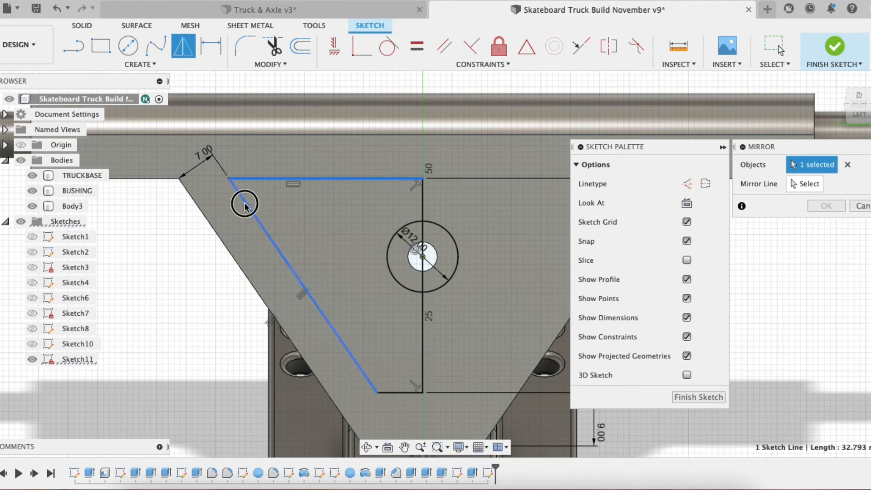
left_click(244, 200)
left_click(395, 392)
left_click(797, 191)
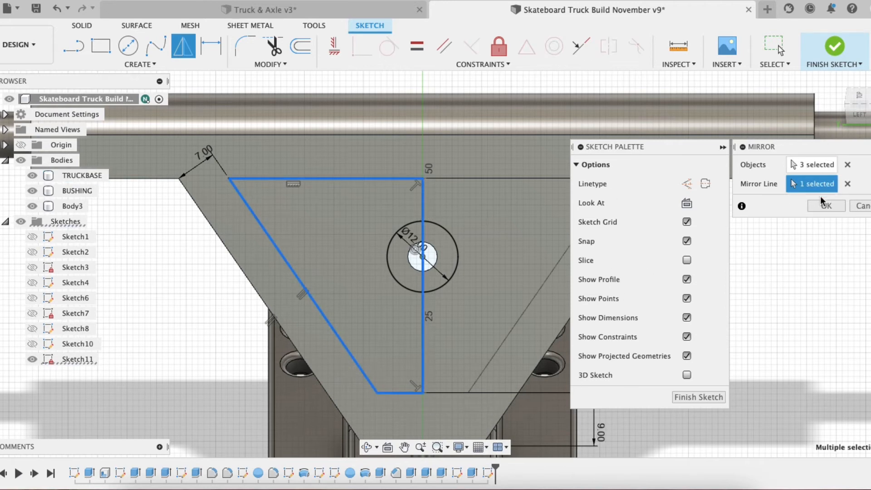
left_click(824, 205)
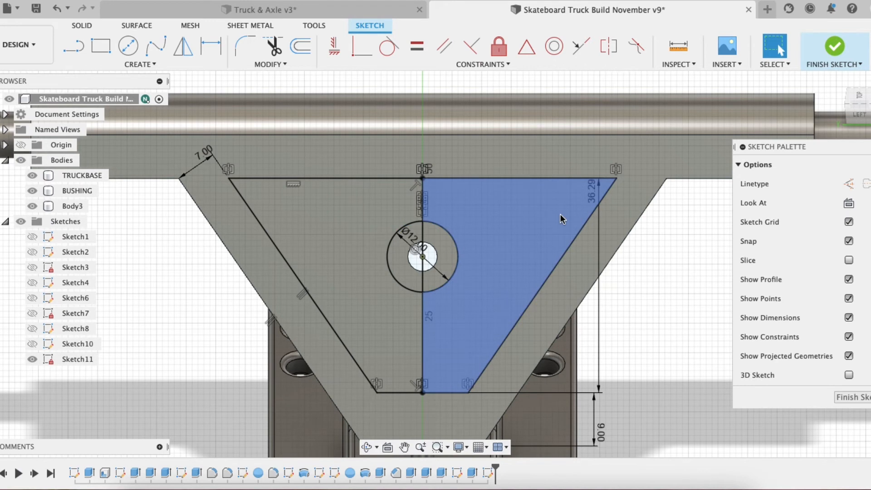
left_click(835, 46)
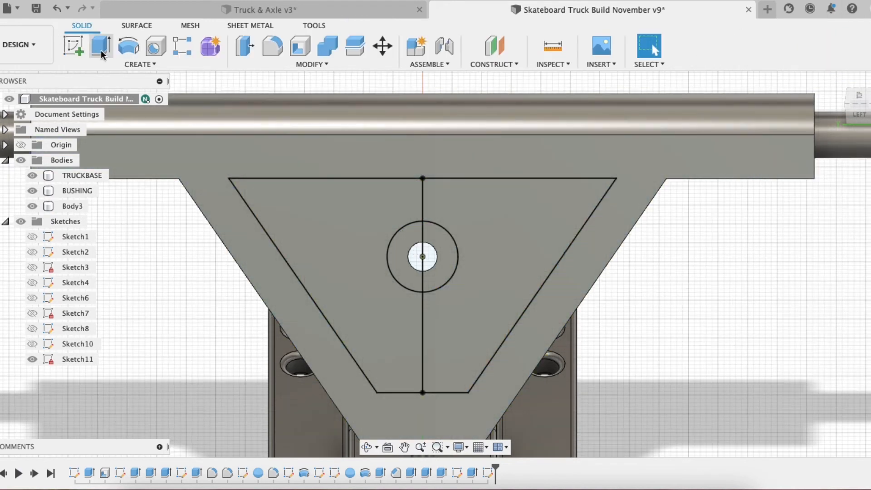
Extrude both trapezoid halves around the circle by -3 mm as a cut into the hanger.
left_click(101, 46)
left_click(348, 203)
left_click(481, 202)
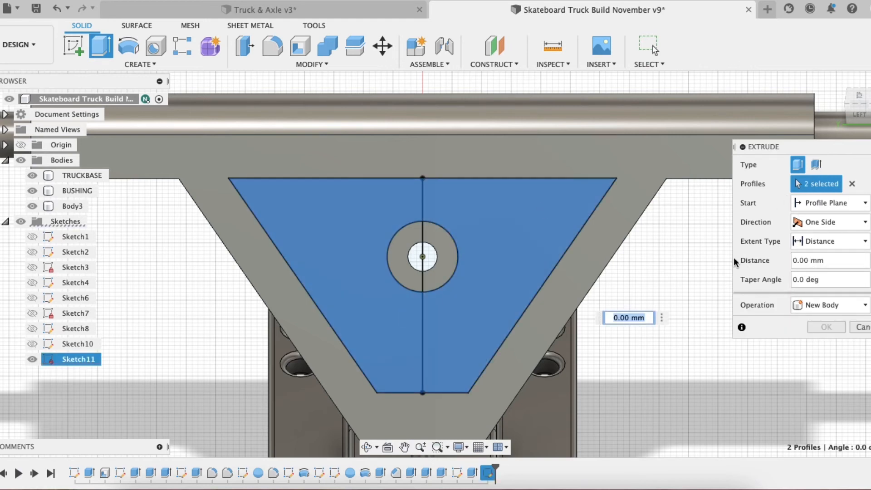
type("-3")
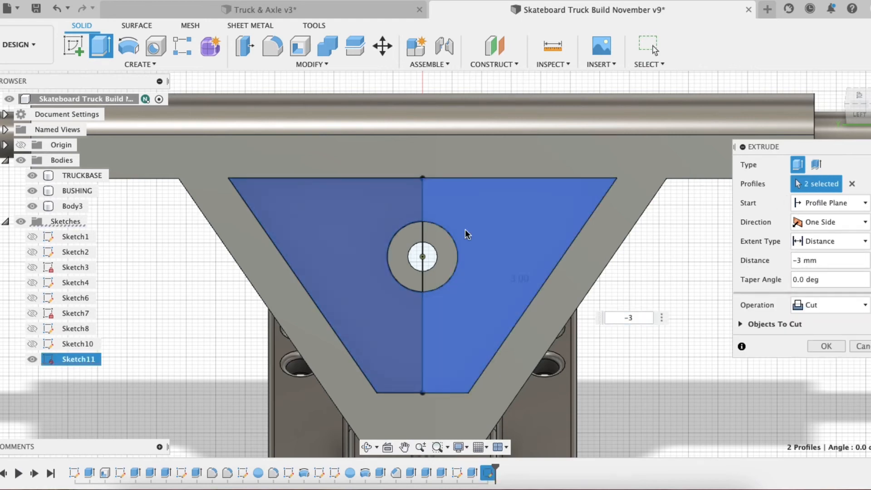
middle_click_drag(467, 235, 481, 233, "shift")
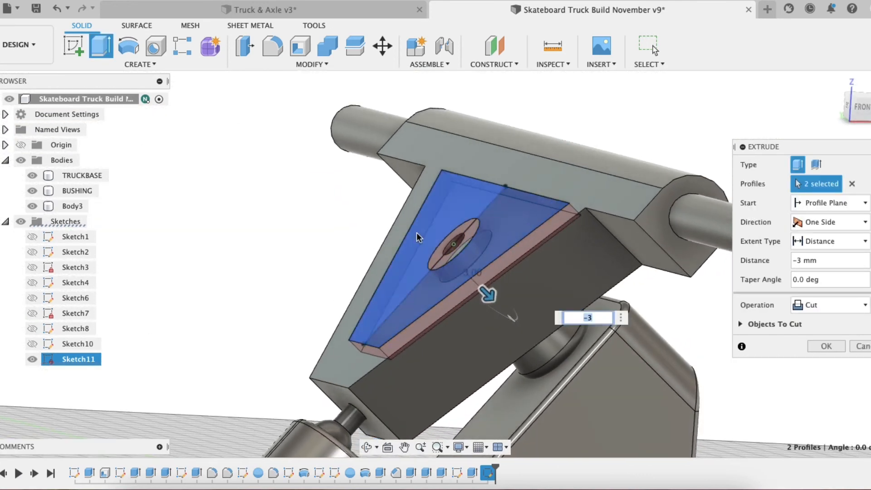
left_click(817, 347)
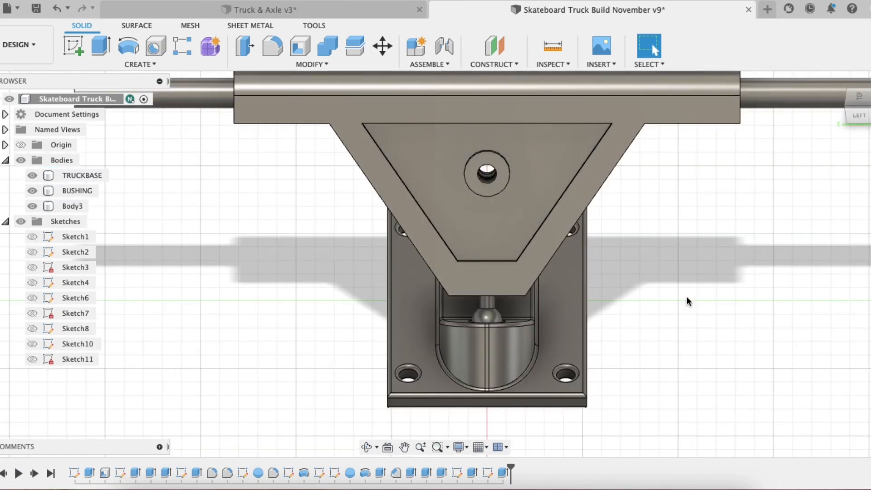
Chamfer the front and back edges of the hanger's narrow end face with two distances of 3 mm.
middle_click_drag(686, 301, 546, 257, "shift")
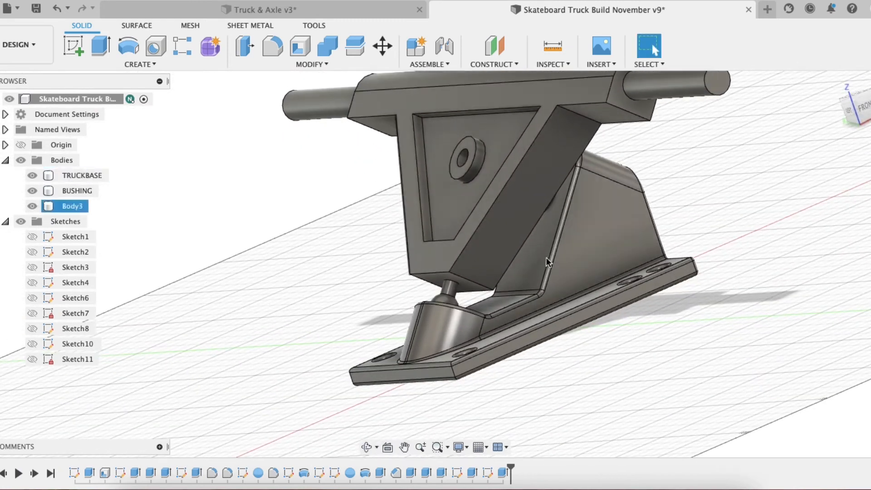
scroll(484, 247, "down", 3)
scroll(489, 249, "up", 5)
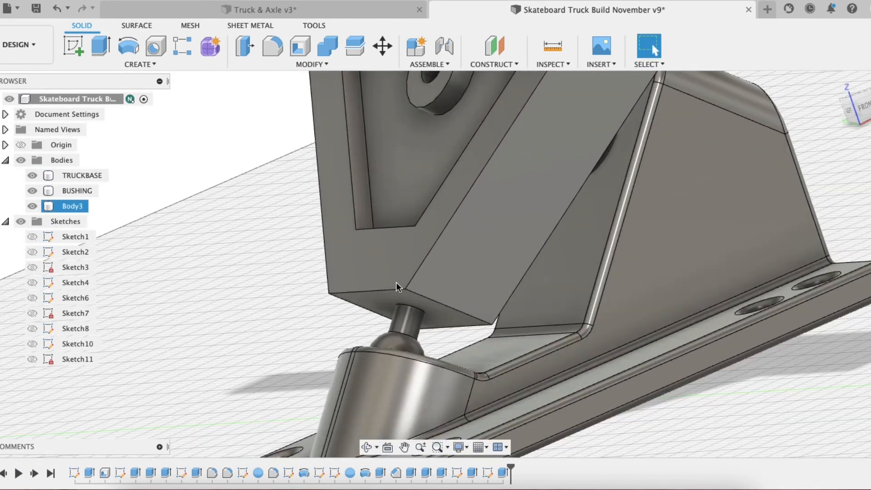
key("Escape")
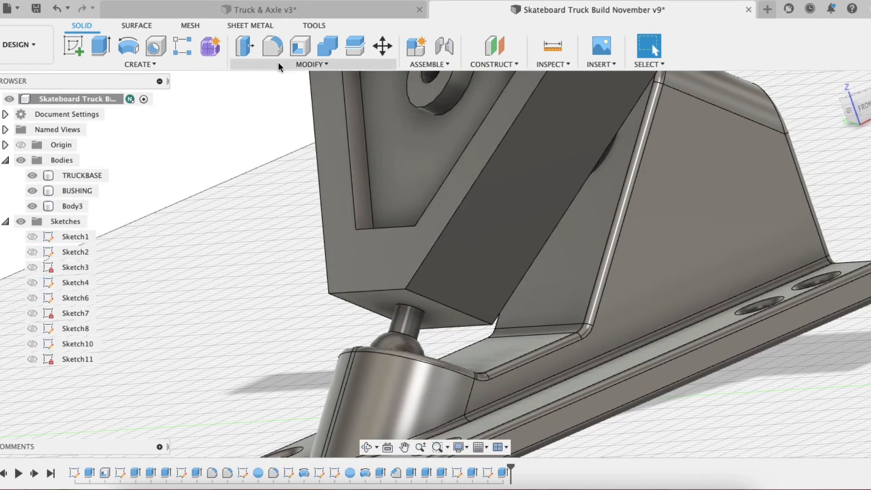
left_click(278, 62)
left_click(266, 104)
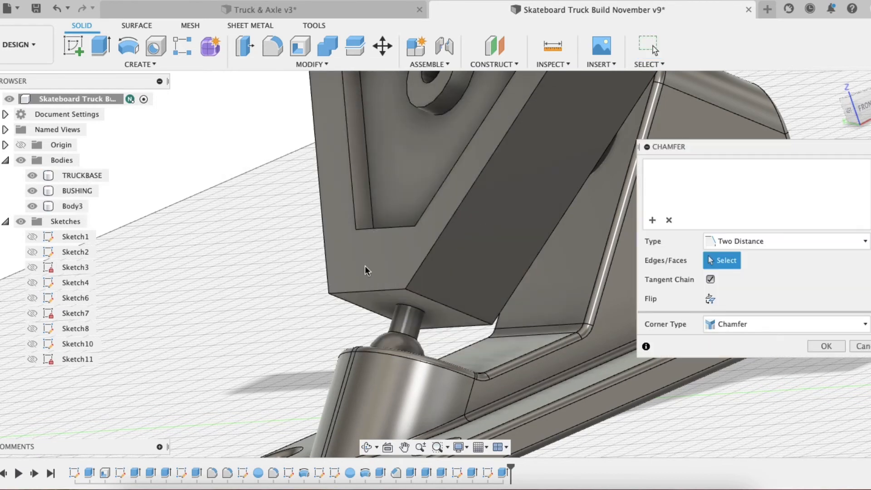
left_click(371, 290)
middle_click_drag(415, 326, 480, 326, "shift")
left_click(484, 327)
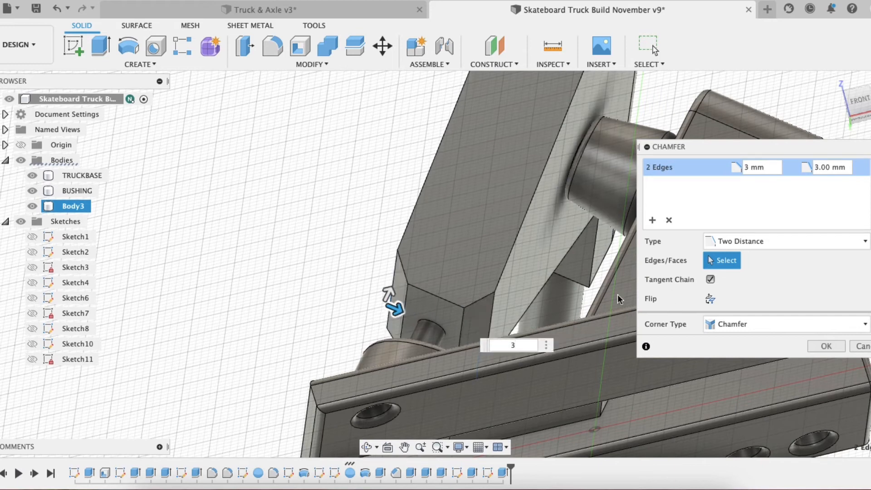
left_click(826, 346)
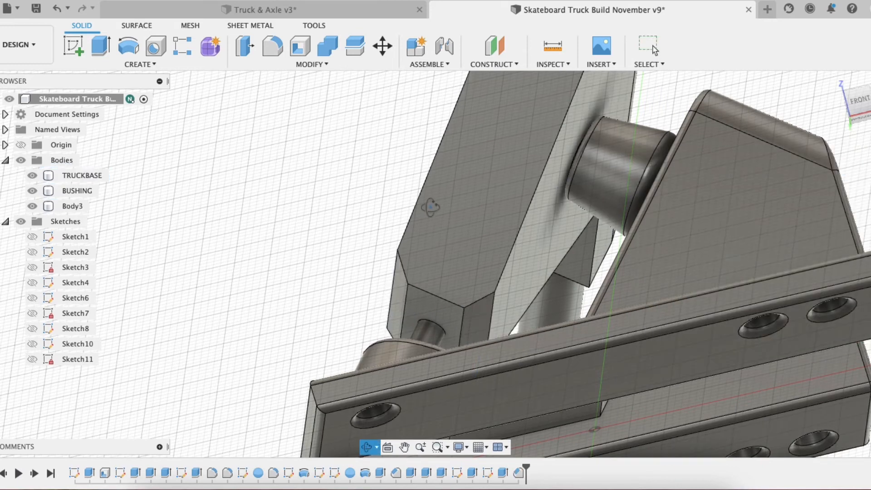
Fillet the two inside corner edges where the hanger's slanted sides meet its axle housing with a 12.5 mm radius.
middle_click_drag(511, 218, 471, 218, "shift")
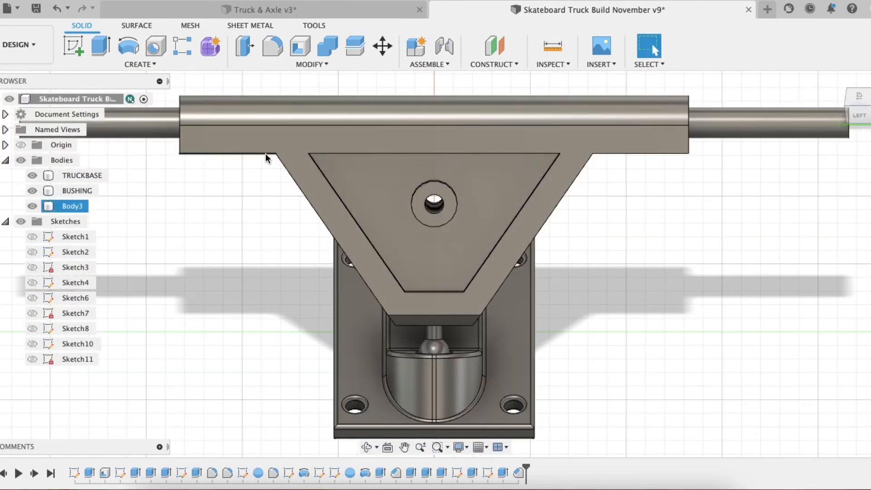
left_click(102, 45)
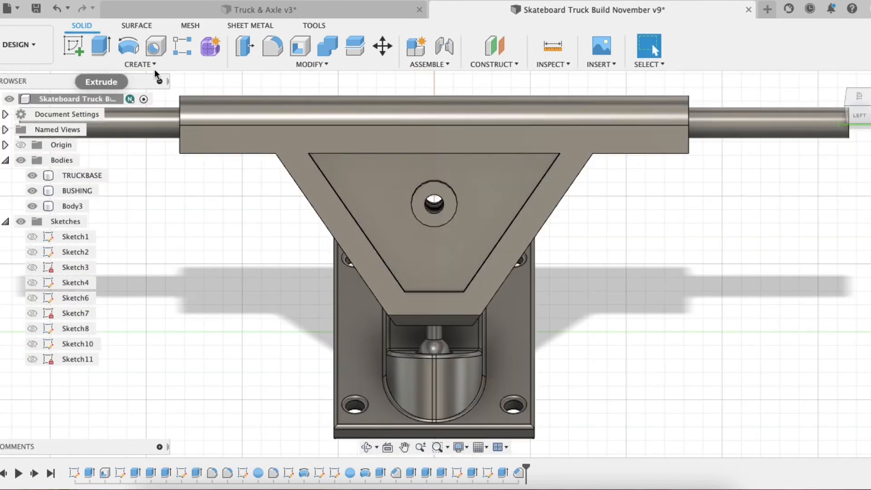
left_click(272, 46)
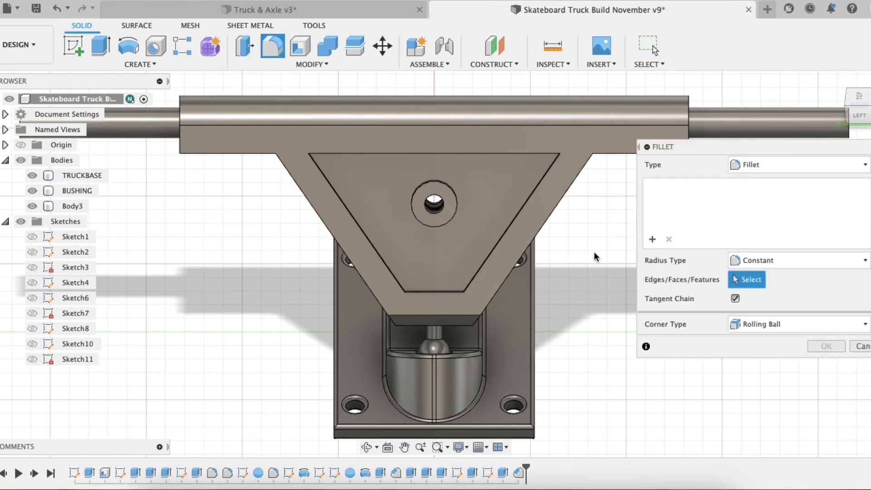
middle_click_drag(391, 246, 404, 207, "shift")
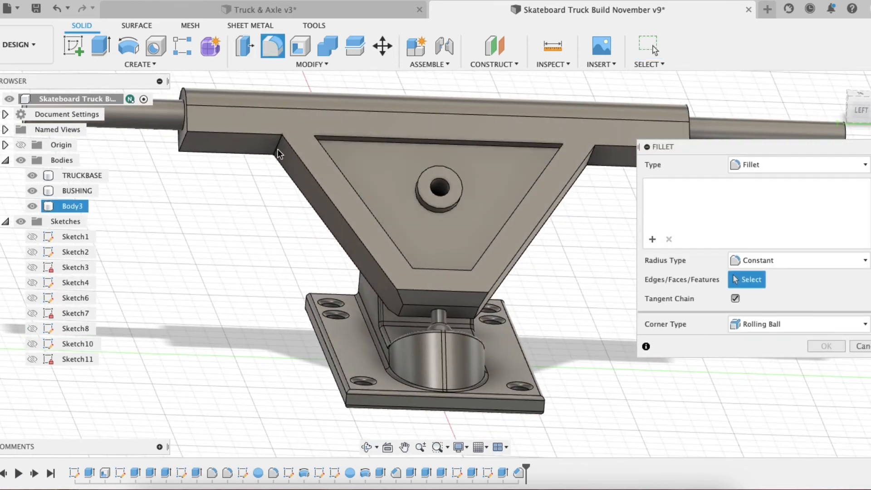
left_click(278, 147)
middle_click_drag(502, 182, 453, 169, "shift")
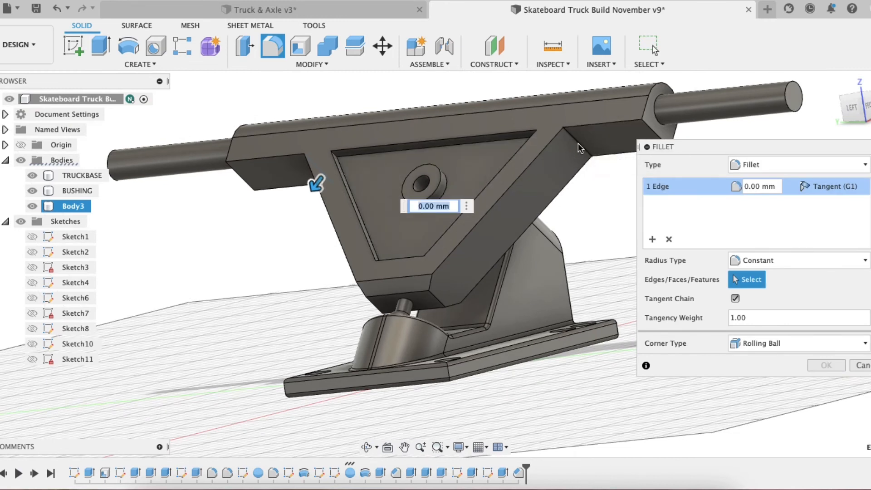
left_click(578, 144)
type("12.5")
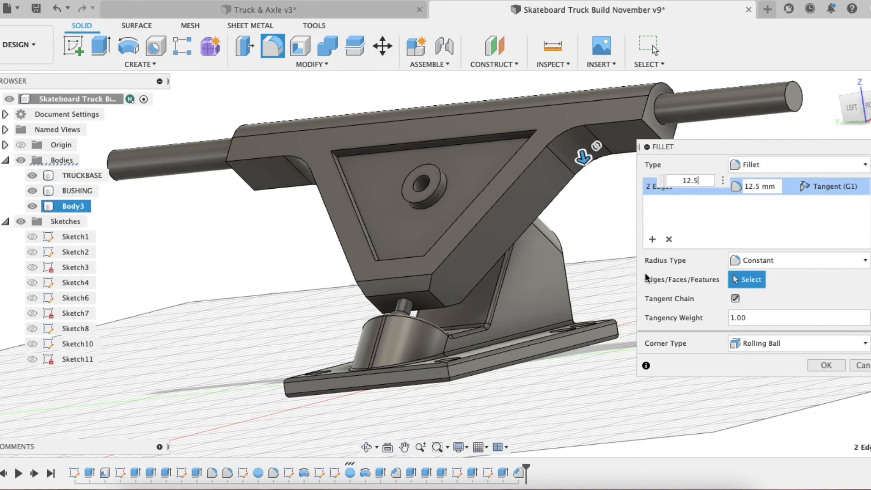
middle_click_drag(510, 191, 492, 280, "shift")
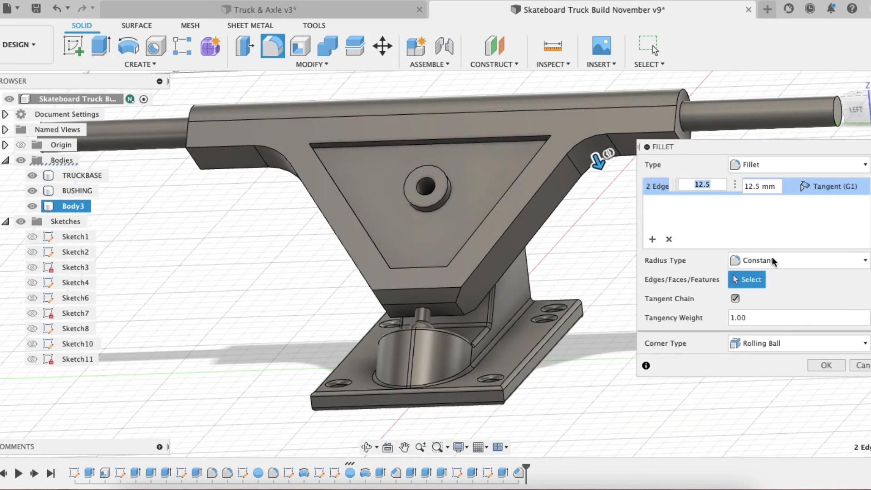
left_click(823, 367)
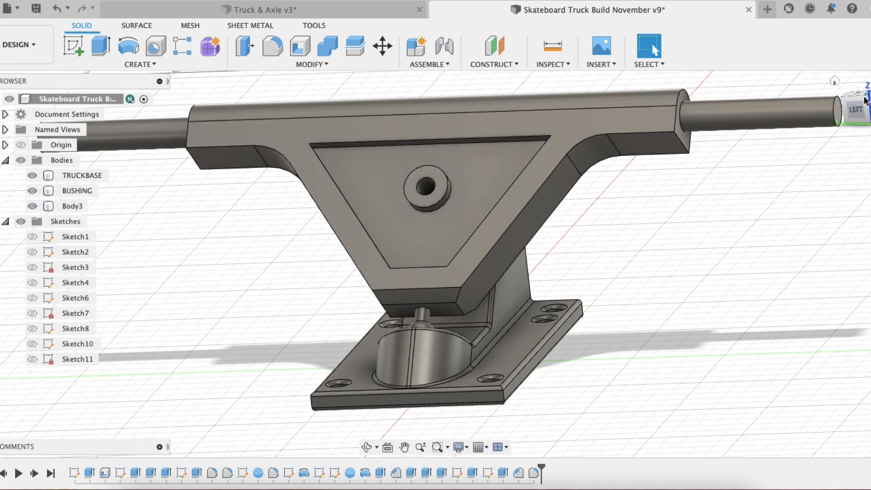
Fillet the edges of the tangent side faces on both flanks of the hanger with a 2 mm radius.
left_click(857, 105)
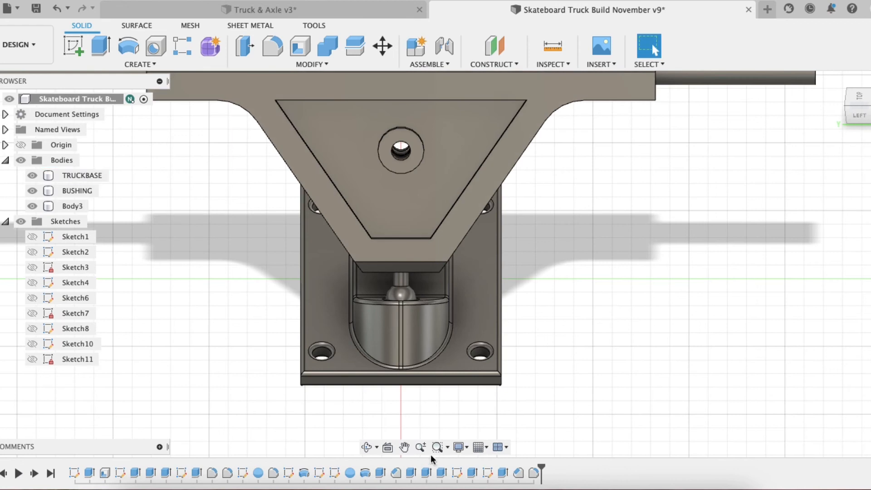
left_click(404, 447)
left_click_drag(431, 236, 506, 301)
key("Escape")
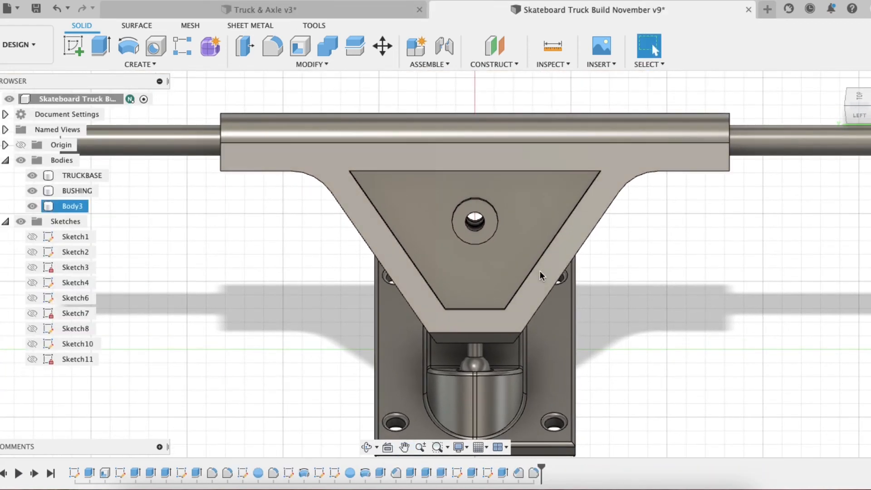
left_click(272, 46)
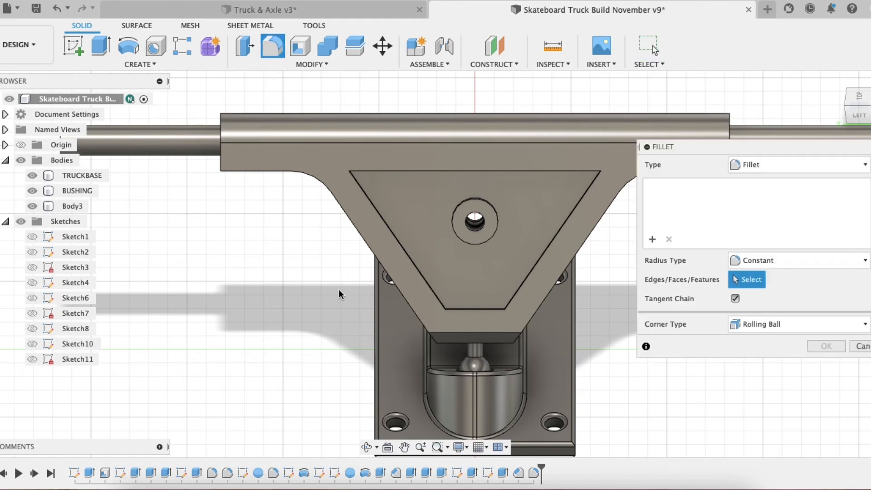
middle_click_drag(339, 294, 334, 199, "shift")
left_click(335, 199)
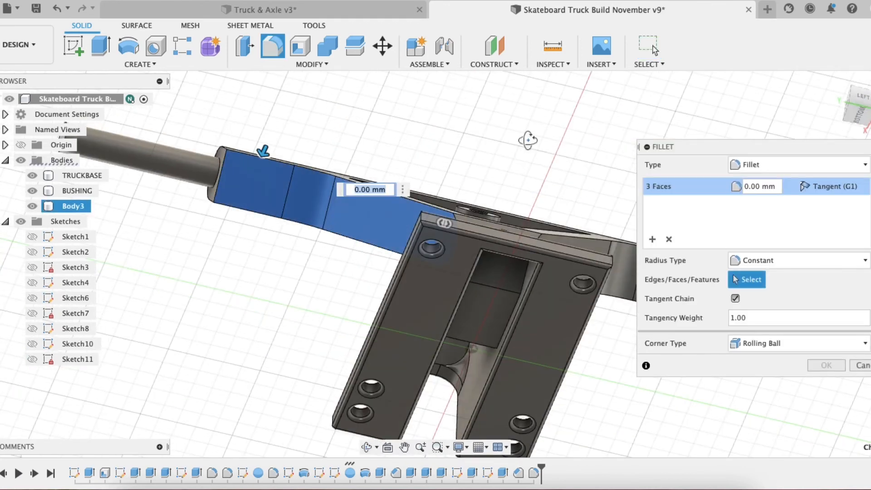
middle_click_drag(527, 140, 447, 144, "shift")
left_click(478, 256)
middle_click_drag(313, 175, 344, 251, "shift")
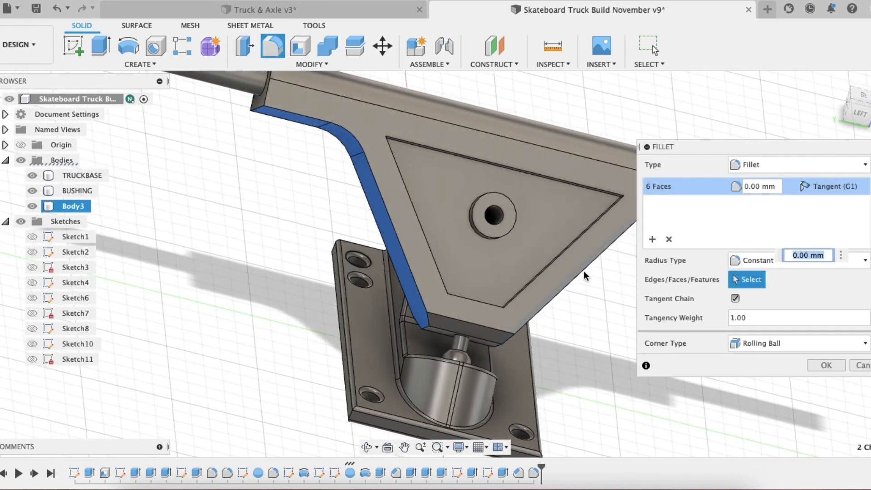
type("2")
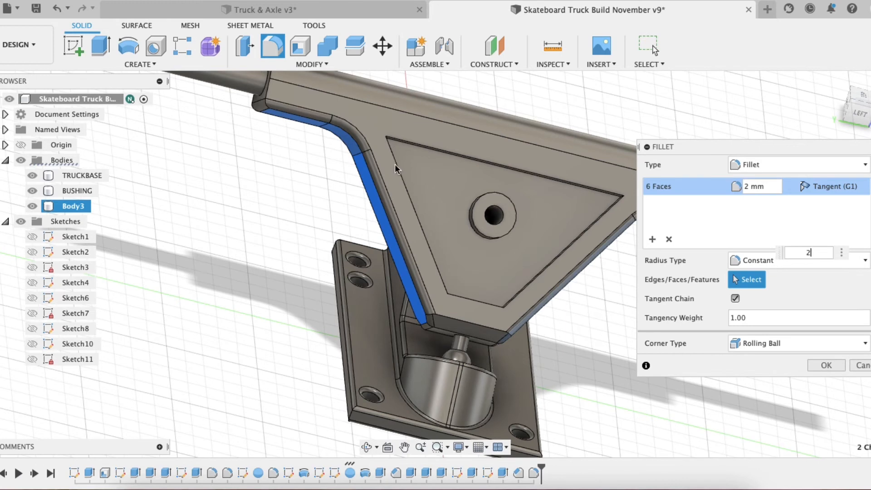
middle_click_drag(305, 155, 403, 110, "shift")
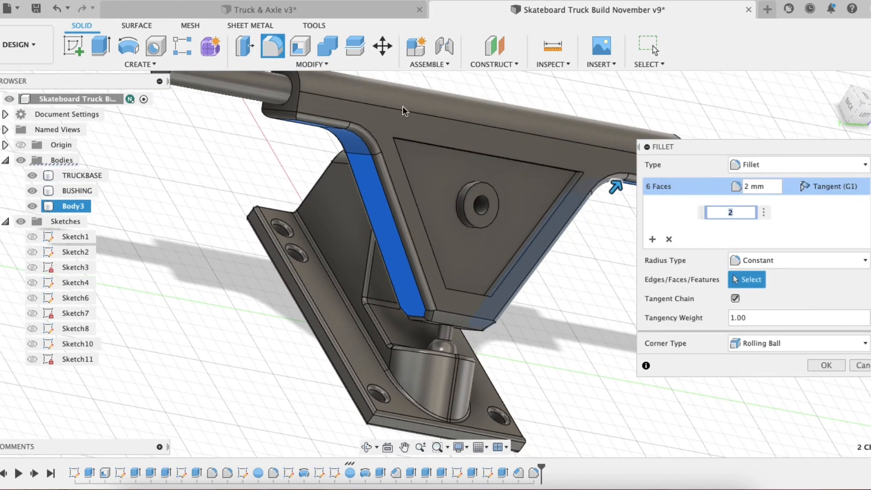
middle_click_drag(539, 243, 444, 196, "shift")
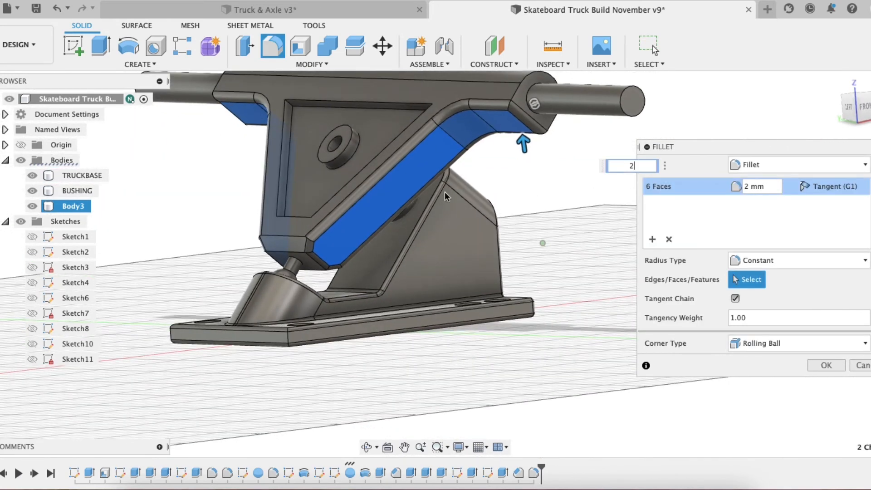
left_click(816, 364)
Examine the hanger's rounded flanks up close and in a centred view of the whole truck between its left and top sides.
middle_click_drag(355, 209, 334, 194, "shift")
key("Escape")
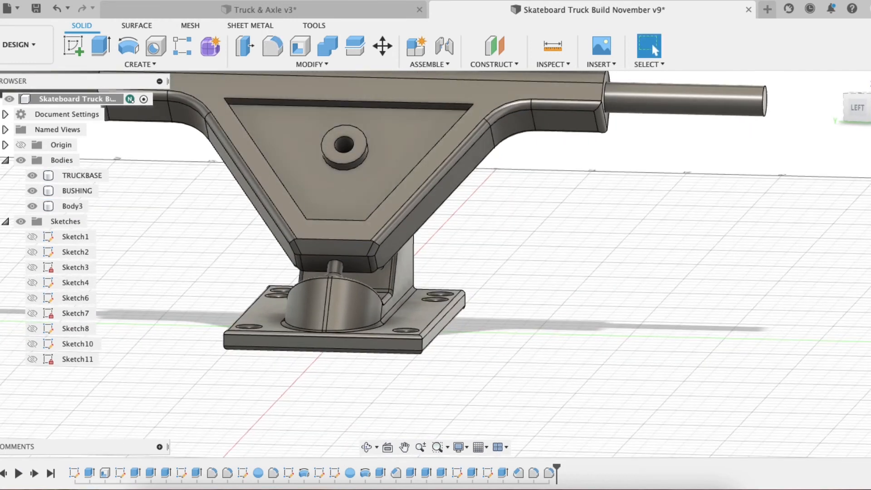
left_click(857, 105)
left_click(850, 92)
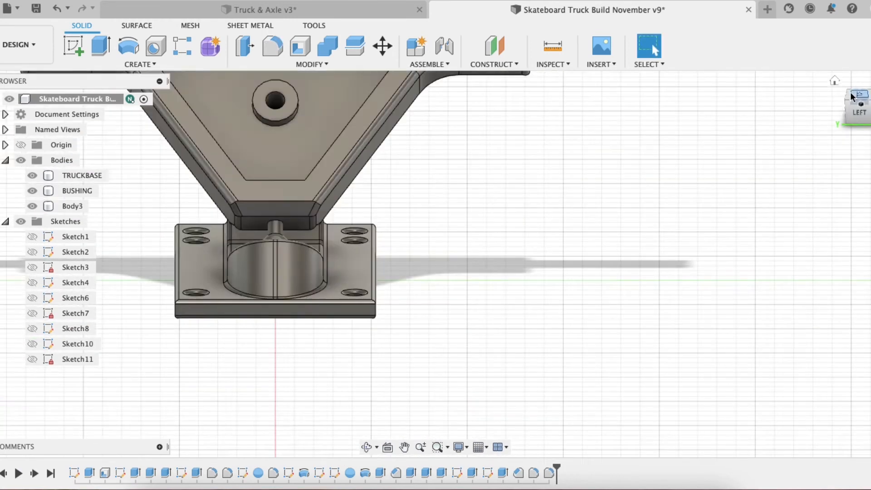
left_click(859, 128)
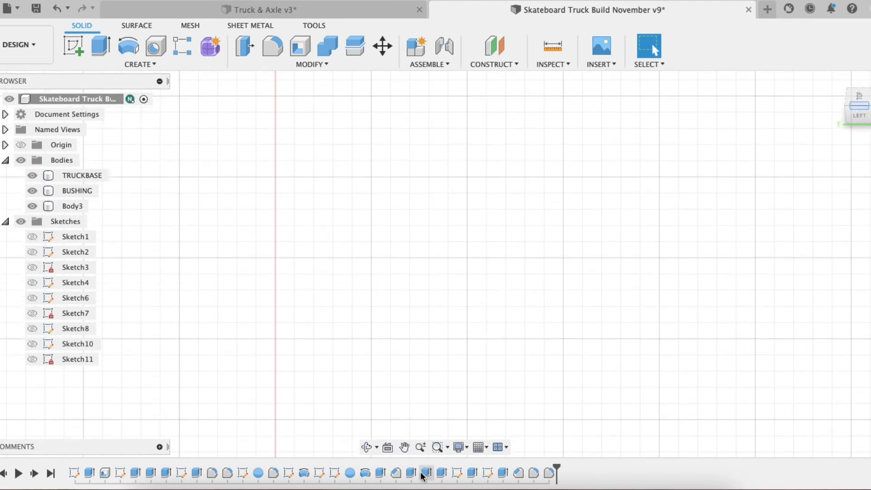
left_click(407, 452)
left_click_drag(368, 207, 609, 416)
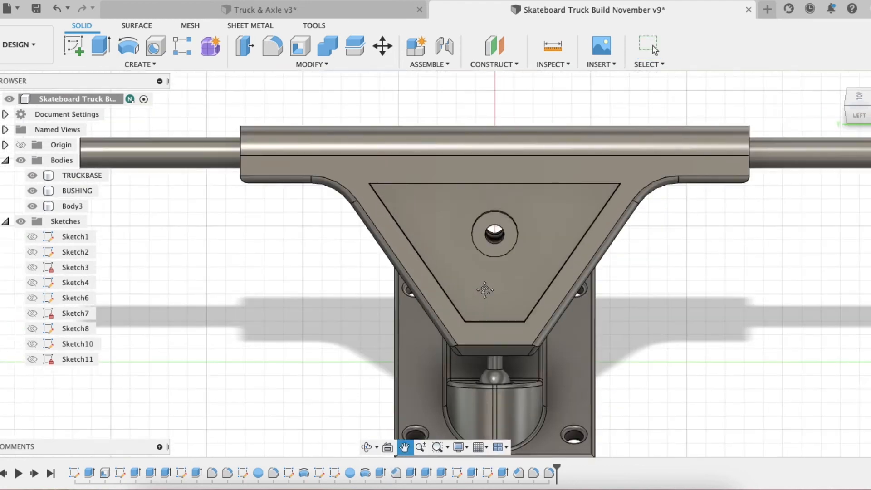
scroll(490, 287, "down", 3)
left_click_drag(519, 386, 497, 367)
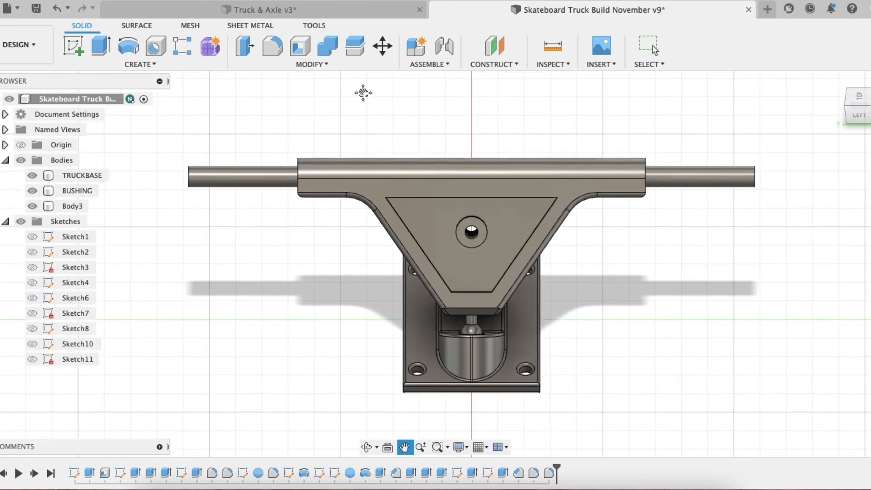
left_click(289, 13)
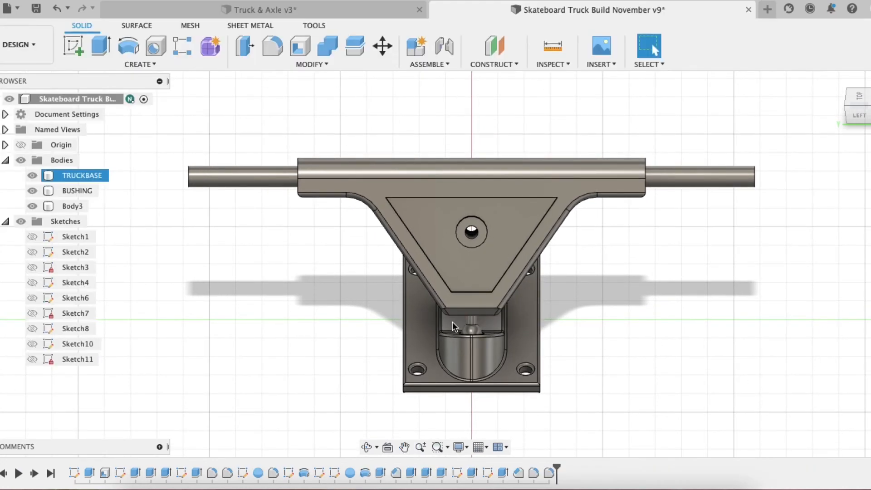
Start a fillet on the edge where the pivot pin meets the hanger's narrow end, with a 2 mm radius.
middle_click_drag(479, 316, 422, 303, "shift")
scroll(474, 317, "down", 3)
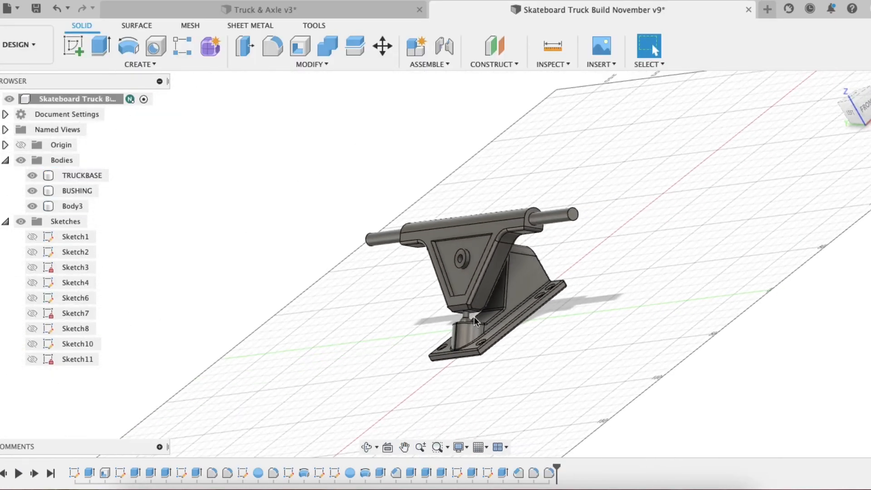
scroll(474, 316, "up", 6)
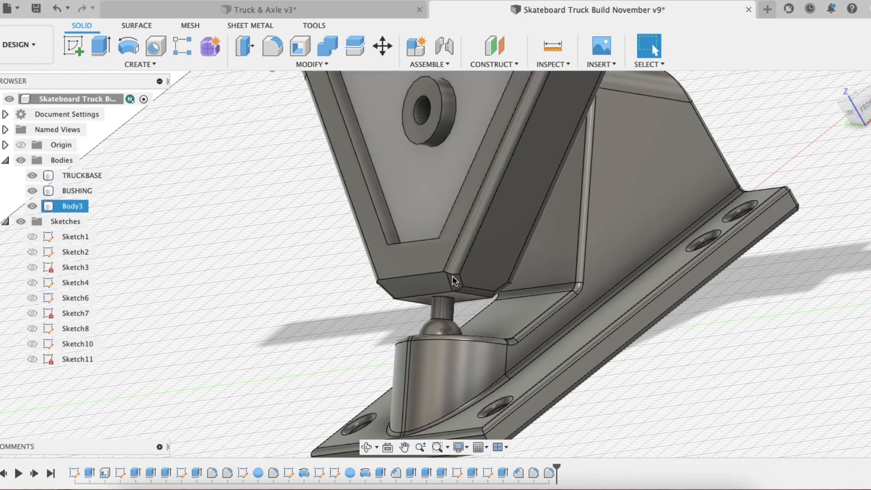
scroll(447, 318, "up", 5)
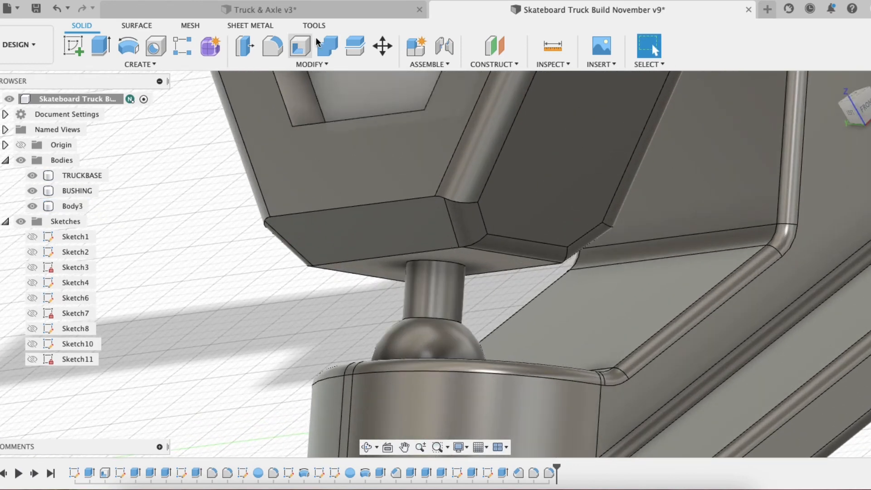
left_click(272, 46)
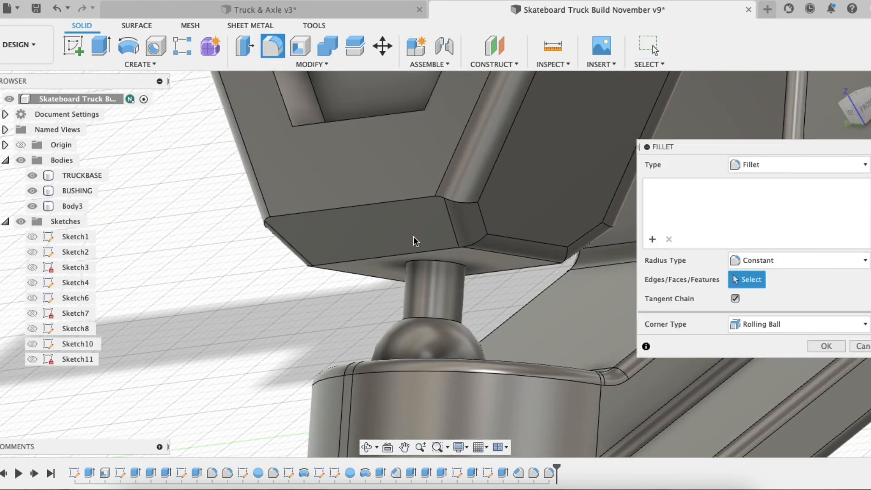
left_click(439, 261)
type("2")
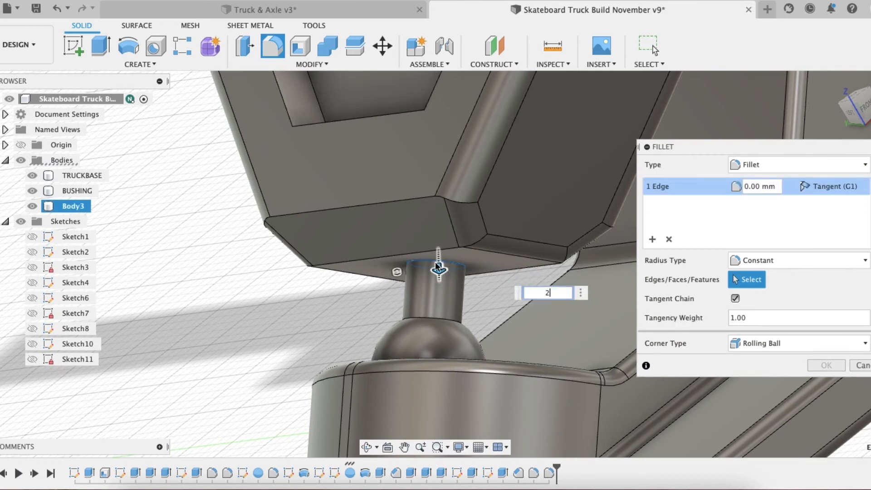
Add a second fillet set with a 1 mm radius where the pin meets the ball, and apply both fillets.
left_click(650, 239)
middle_click_drag(346, 299, 341, 318, "shift")
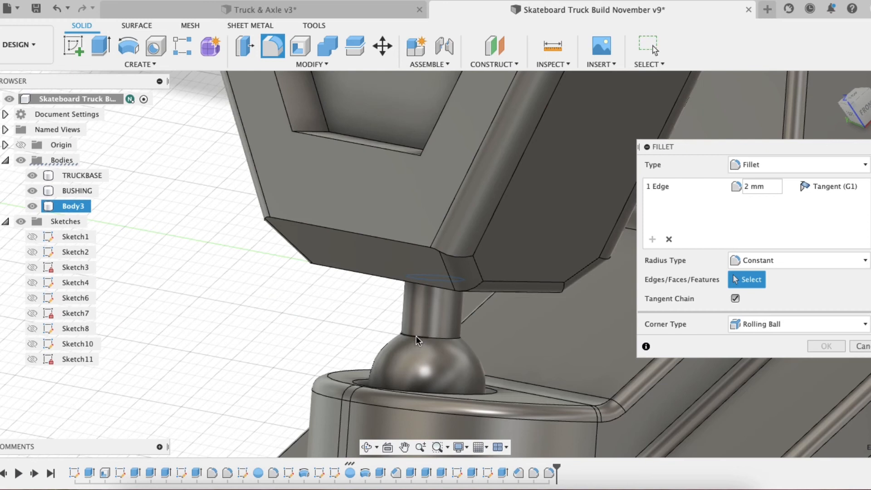
left_click(415, 336)
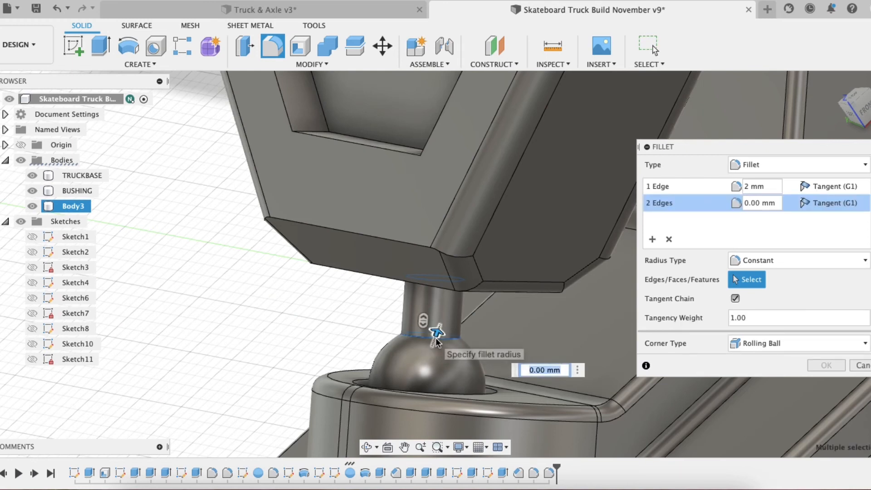
left_click(436, 337)
type("1")
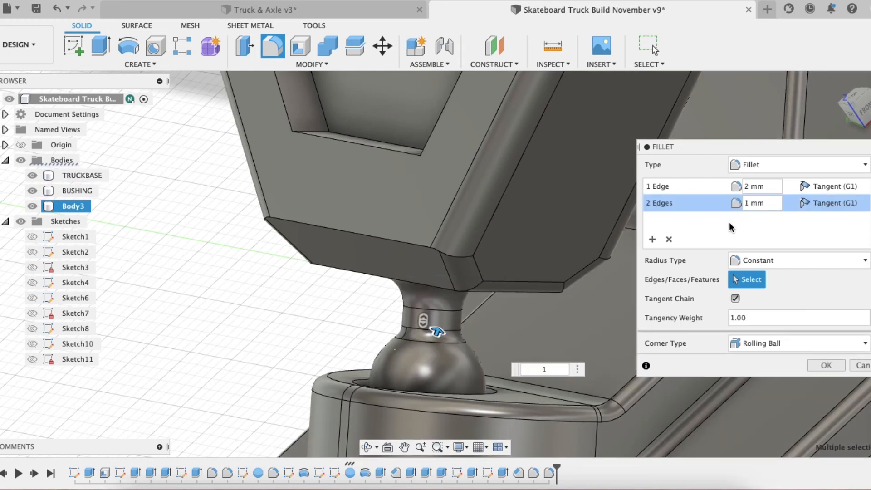
left_click(824, 367)
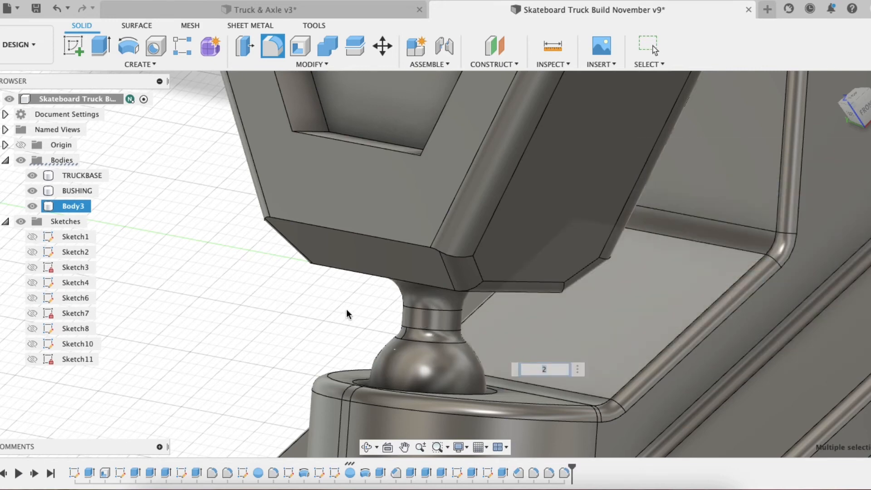
Examine the filleted pivot pin and the whole truck in a centred view between its left and top sides.
mouse_move(346, 311)
middle_mouse_down("shift")
mouse_move(343, 291)
mouse_move(417, 285)
mouse_move(521, 229)
mouse_move(746, 157)
middle_mouse_up("shift")
left_click(416, 285)
scroll(456, 266, "down", 3)
left_click(454, 265)
left_click(745, 157)
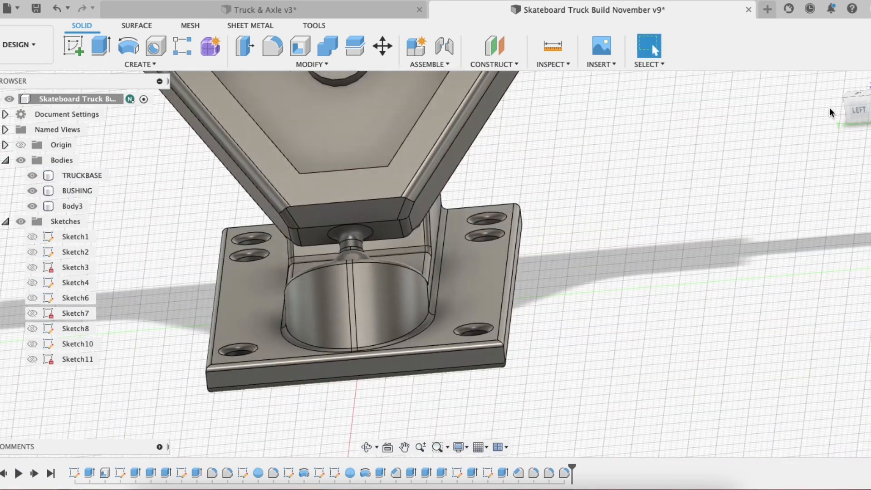
left_click(854, 101)
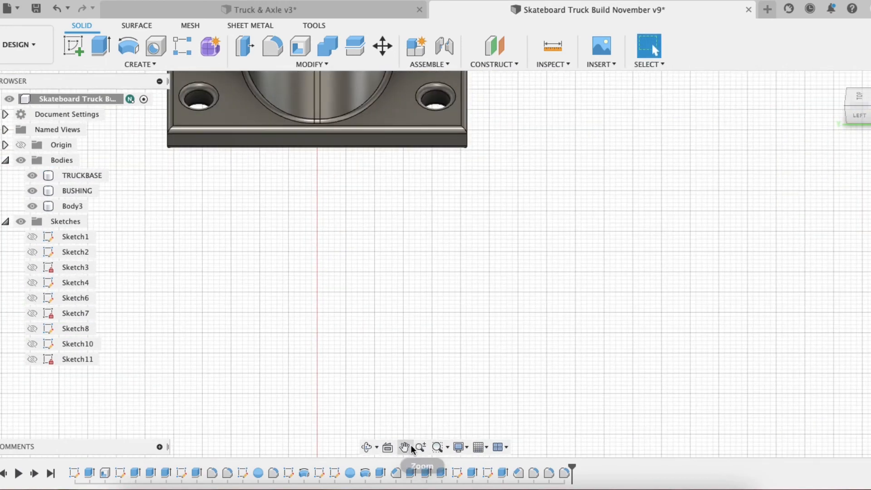
left_click(403, 447)
left_click_drag(391, 169, 571, 429)
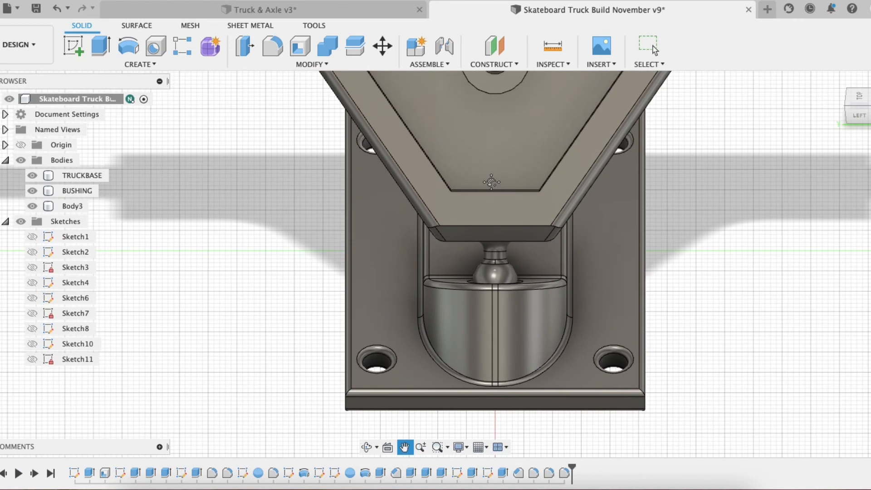
scroll(499, 197, "down", 3)
scroll(500, 197, "down", 3)
left_click_drag(569, 145, 562, 182)
scroll(522, 174, "up", 2)
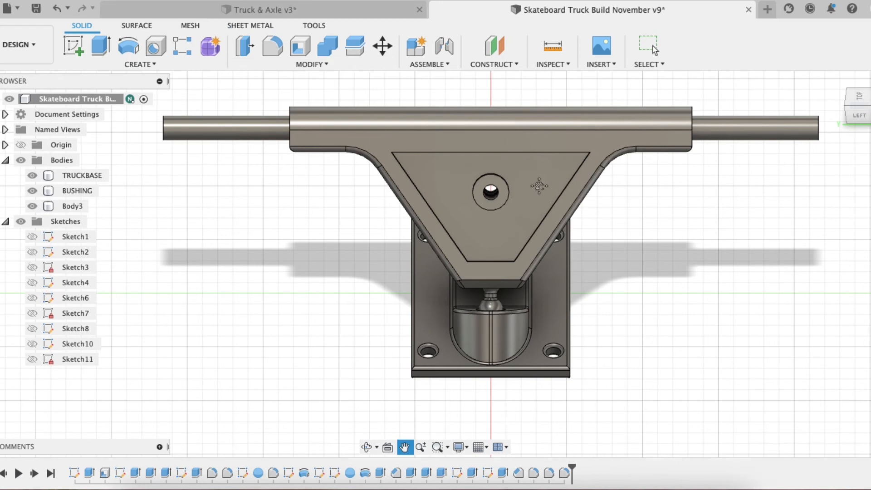
Start a fillet on the hanger's trapezoidal recess floor, picking the face and an edge, with a 2 mm radius.
left_click(300, 45)
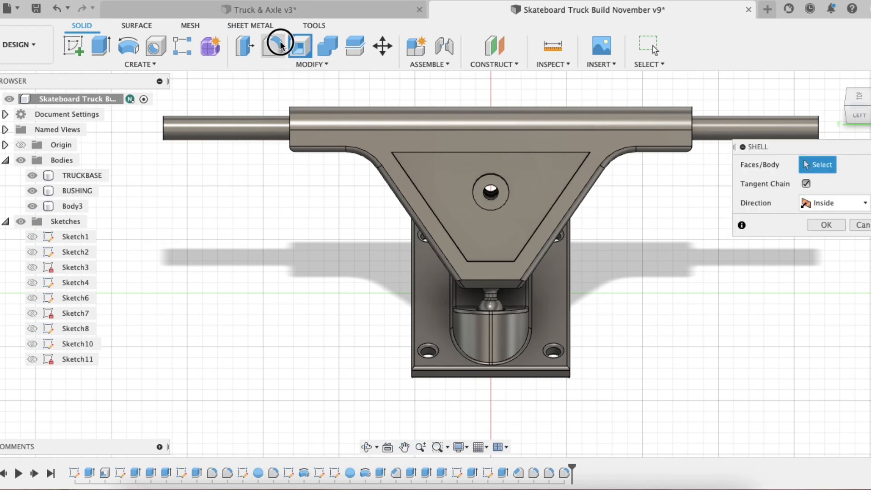
left_click(273, 45)
scroll(516, 165, "up", 2)
scroll(519, 169, "up", 1)
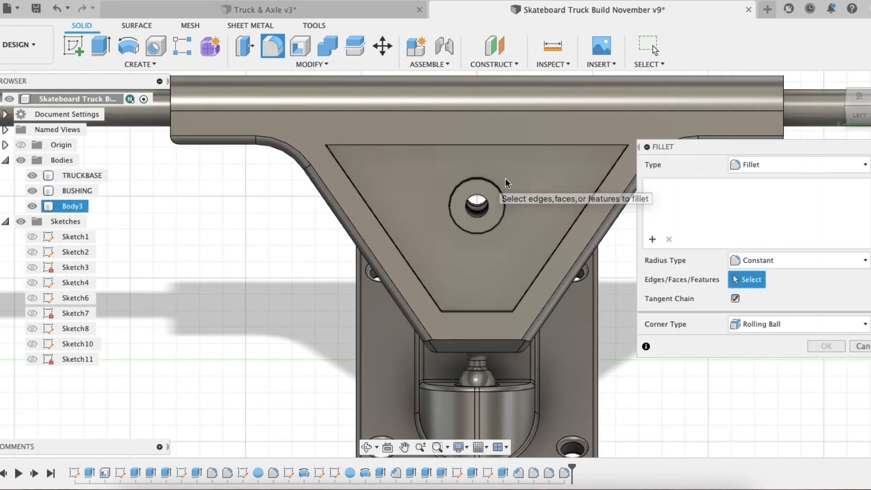
left_click(509, 172)
left_click(588, 176)
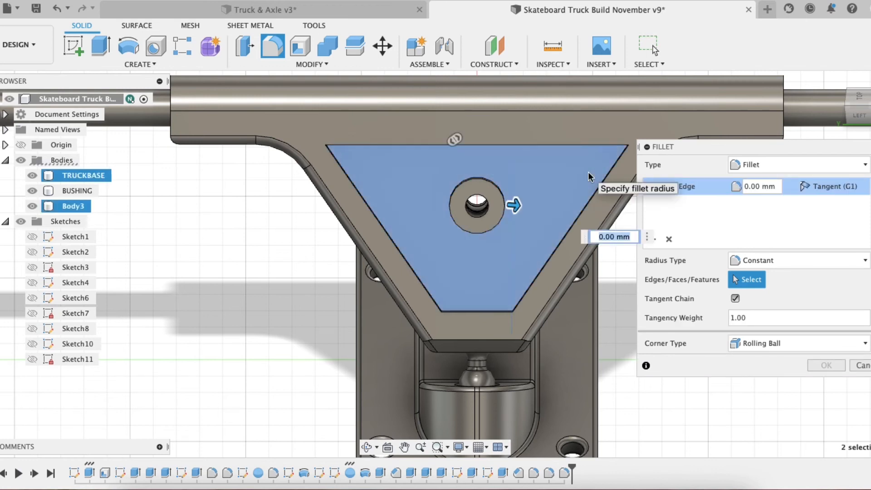
type("2")
middle_click_drag(496, 159, 502, 138, "shift")
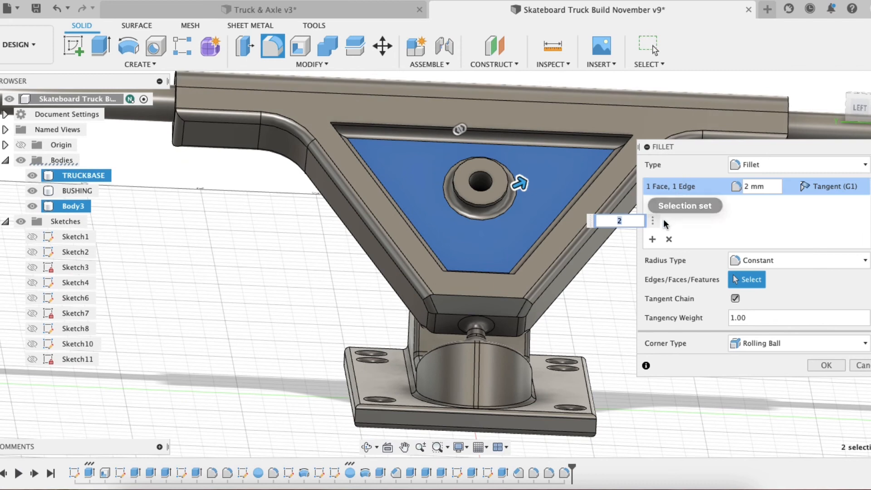
Add a second fillet set with a 1 mm radius on the edge of the boss around the bolt hole.
left_click(653, 238)
left_click(488, 203)
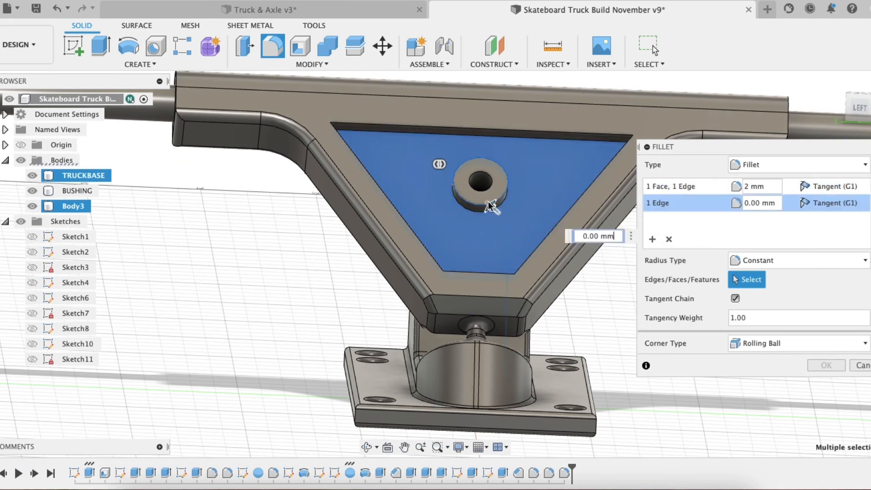
type("1")
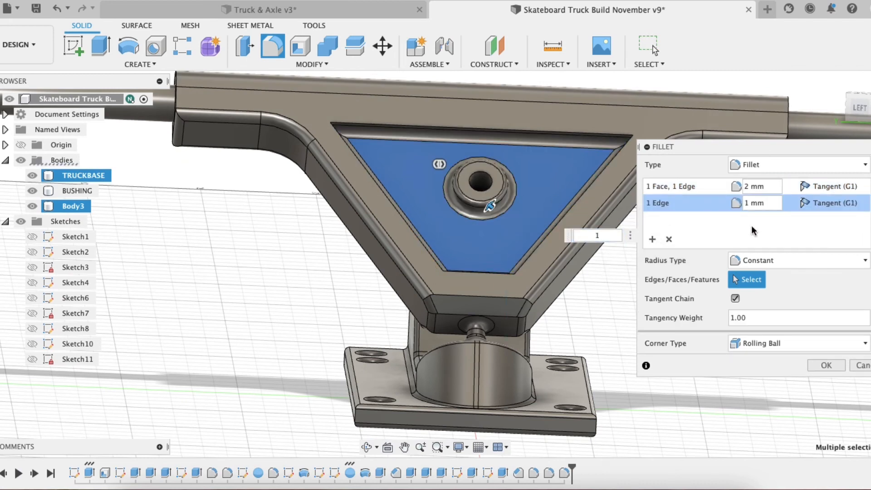
Add a third fillet set with a 1 mm radius on the four rim edges of the trapezoidal recess, and apply all fillets.
left_click(652, 238)
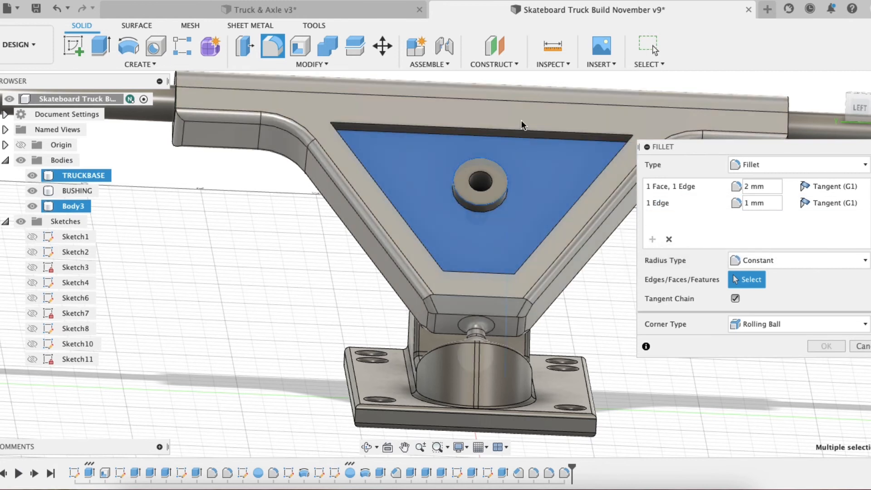
left_click(517, 131)
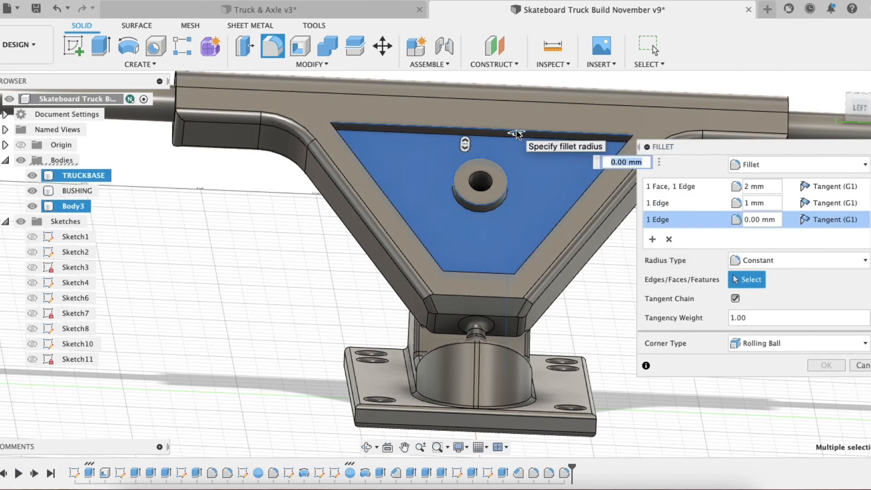
middle_click_drag(575, 123, 441, 152, "shift")
left_click(432, 158)
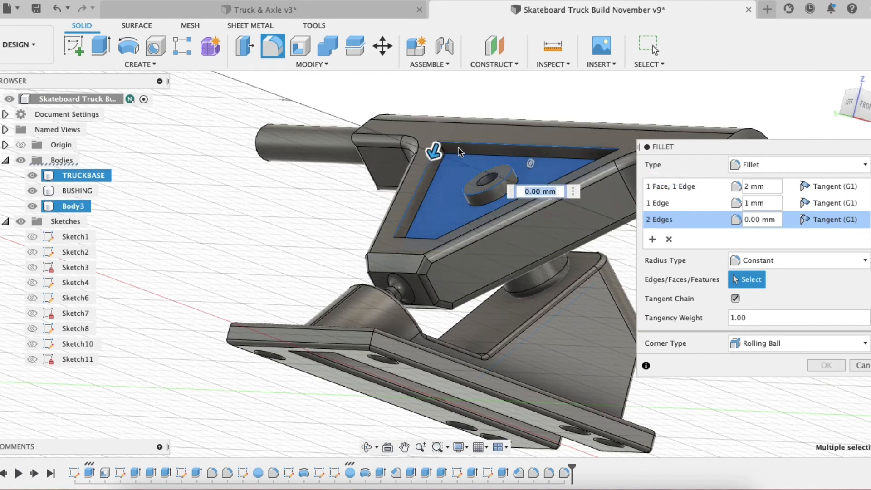
middle_click_drag(431, 216, 431, 284, "shift")
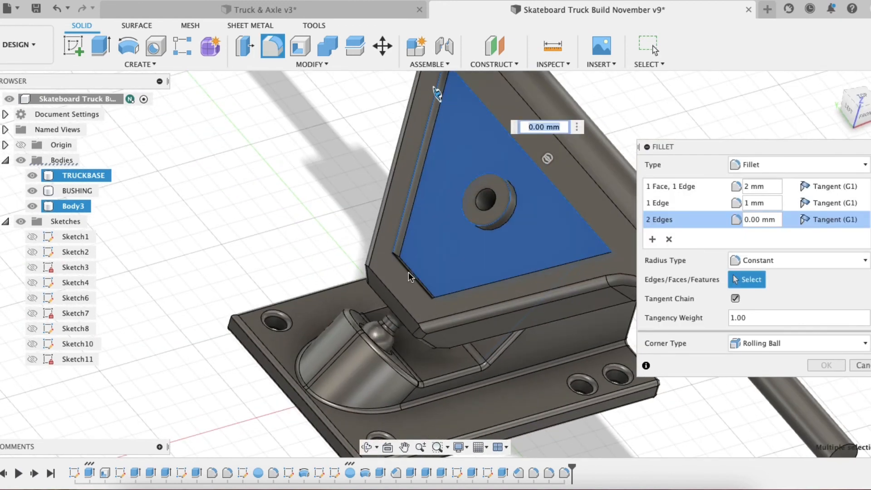
left_click(434, 295)
left_click(442, 295)
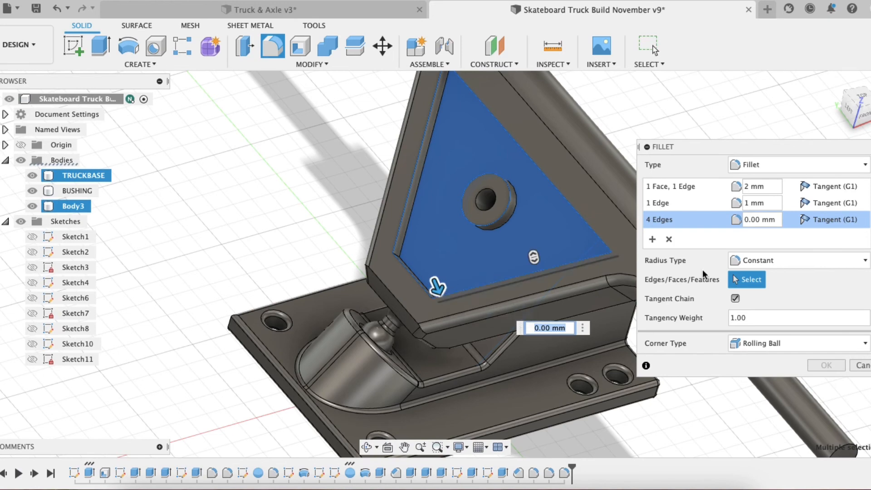
type("1")
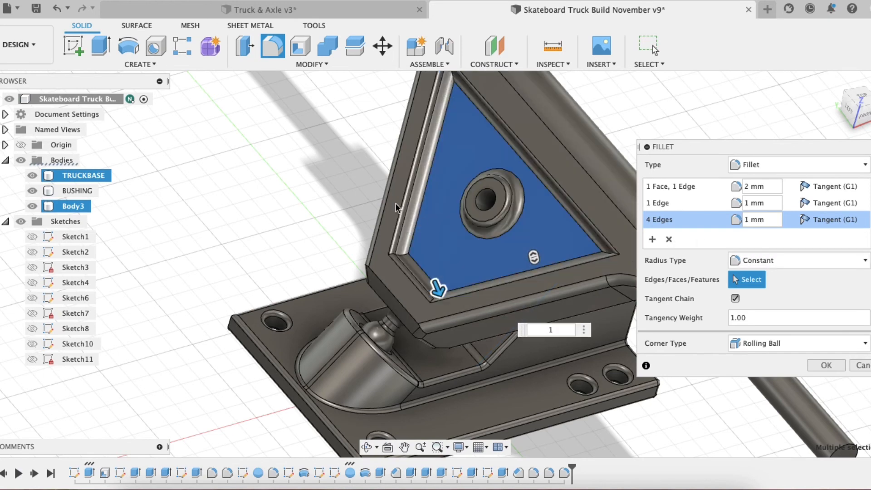
middle_click_drag(396, 203, 384, 136, "shift")
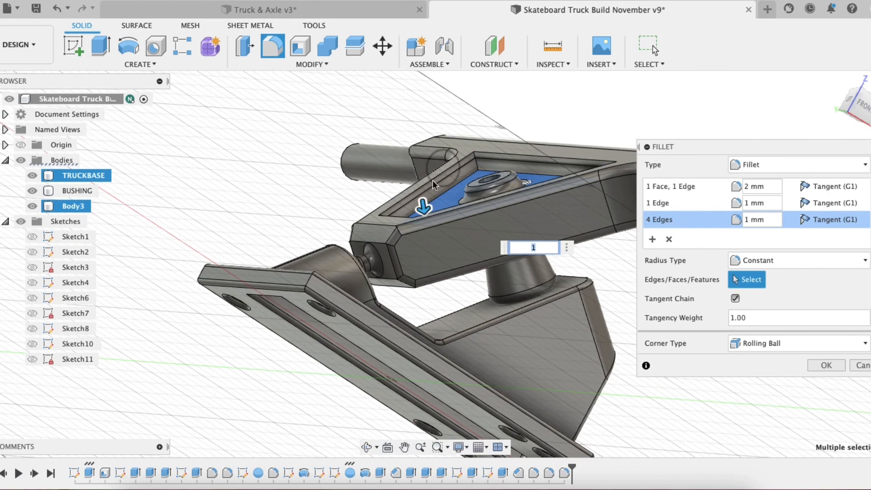
middle_click_drag(578, 206, 549, 177, "shift")
mouse_move(519, 217)
middle_mouse_down("shift")
mouse_move(497, 243)
mouse_move(526, 221)
middle_mouse_up("shift")
left_click(826, 365)
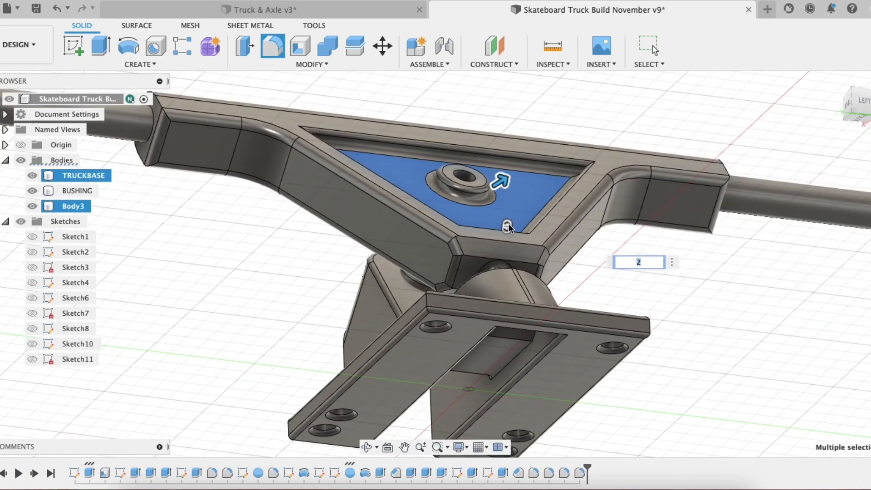
Return to the view between the left and top sides and save the design with the version description "User Saved".
scroll(568, 223, "down", 3)
middle_click_drag(450, 164, 477, 199, "shift")
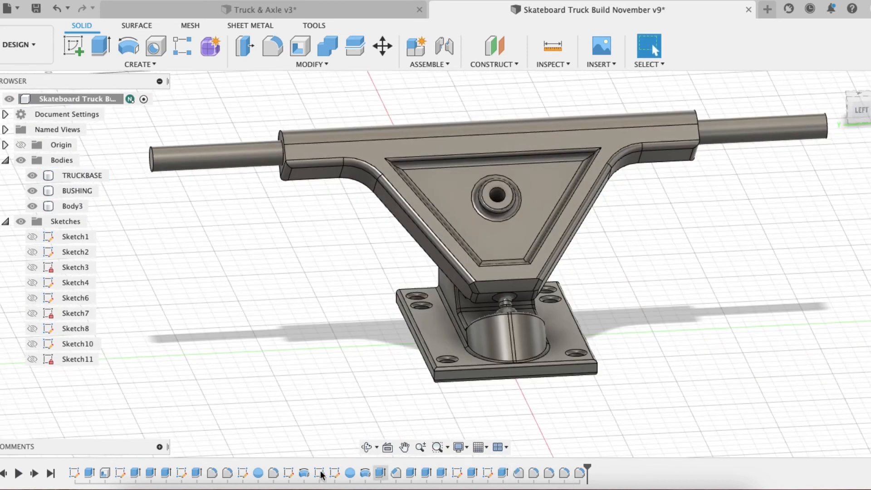
left_click(856, 96)
left_click(35, 9)
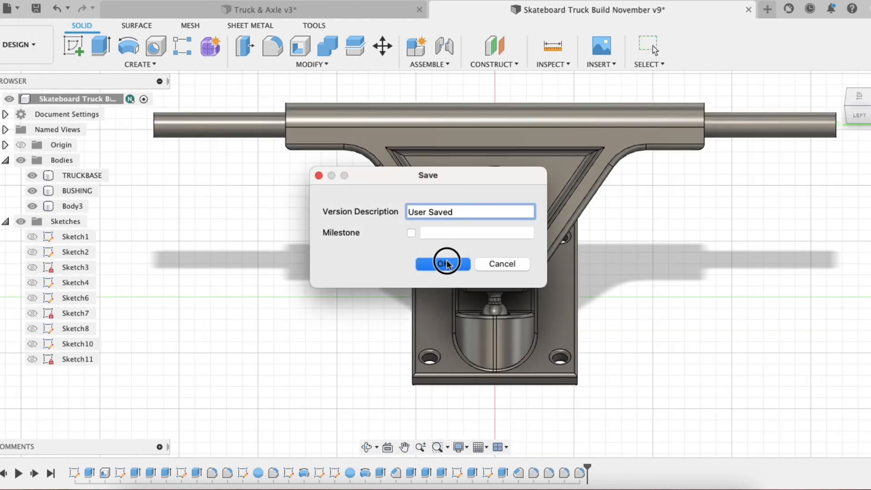
left_click(443, 264)
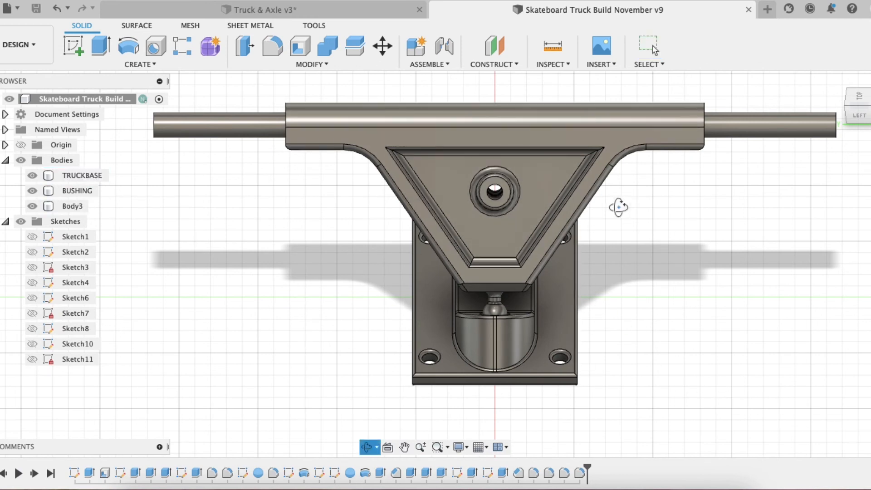
Start an offset plane from the hanger's flat face beside the bushing and move it about 5 mm into the hanger.
left_click_drag(618, 208, 524, 211)
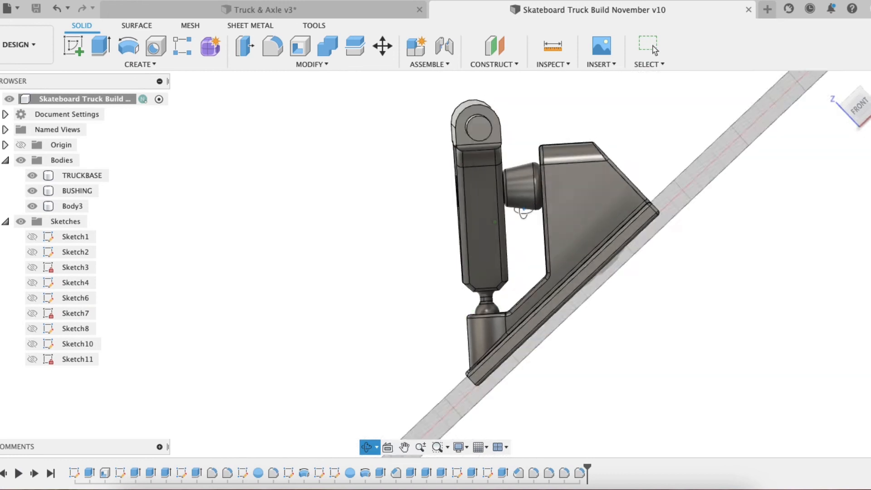
middle_click_drag(523, 213, 512, 209, "shift")
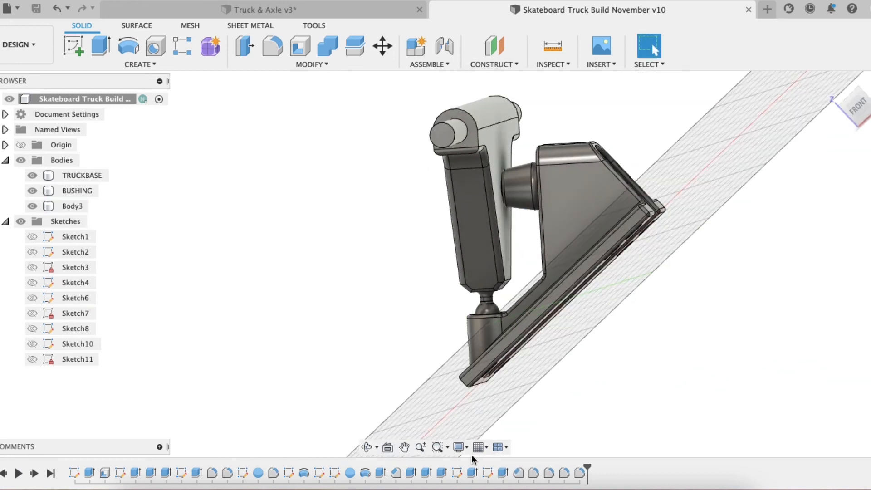
left_click(499, 48)
left_click(502, 141)
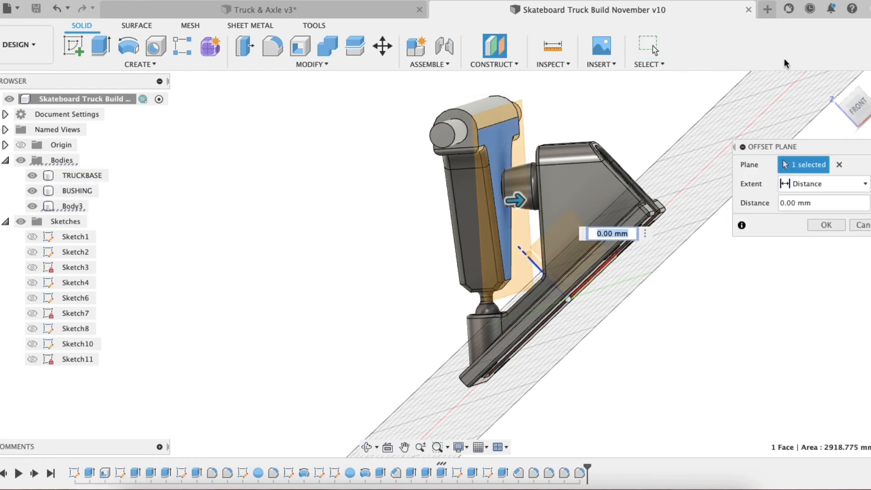
left_click(855, 108)
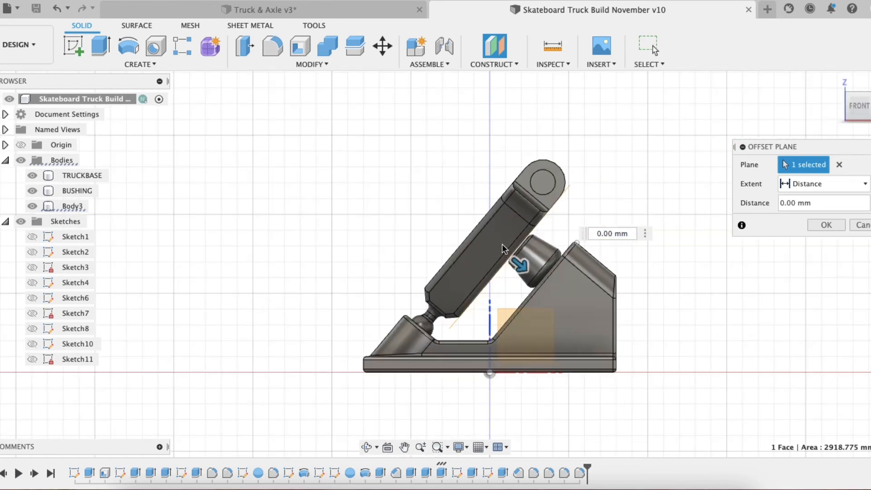
left_click_drag(519, 264, 509, 256)
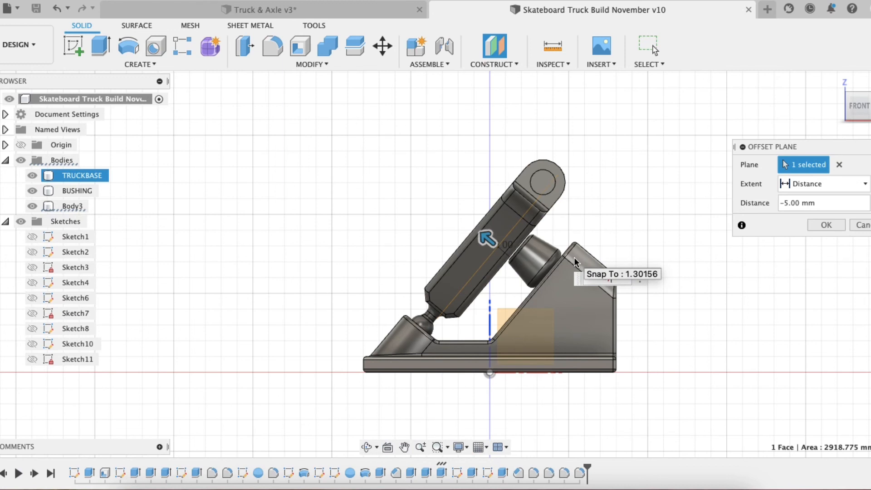
Set the plane's offset distance to -7.25 mm and create the construction plane through the hanger.
key("BackSpace")
type("25")
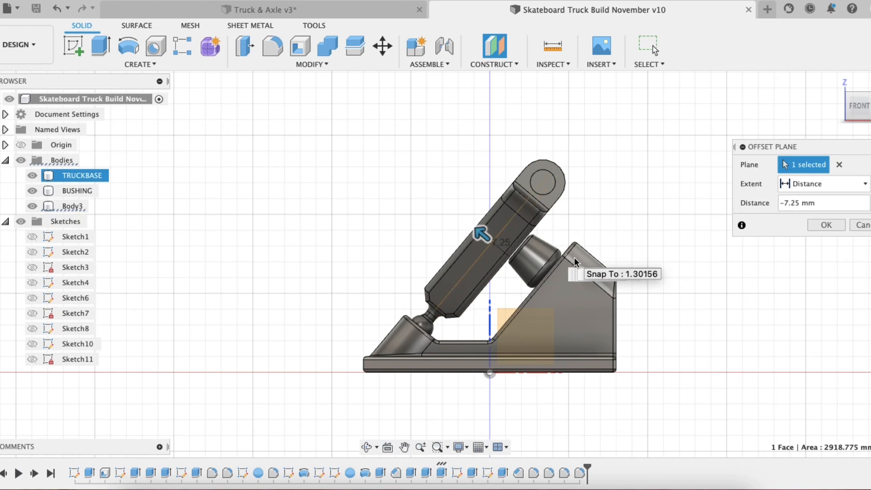
scroll(514, 191, "down", 2)
scroll(573, 229, "up", 5)
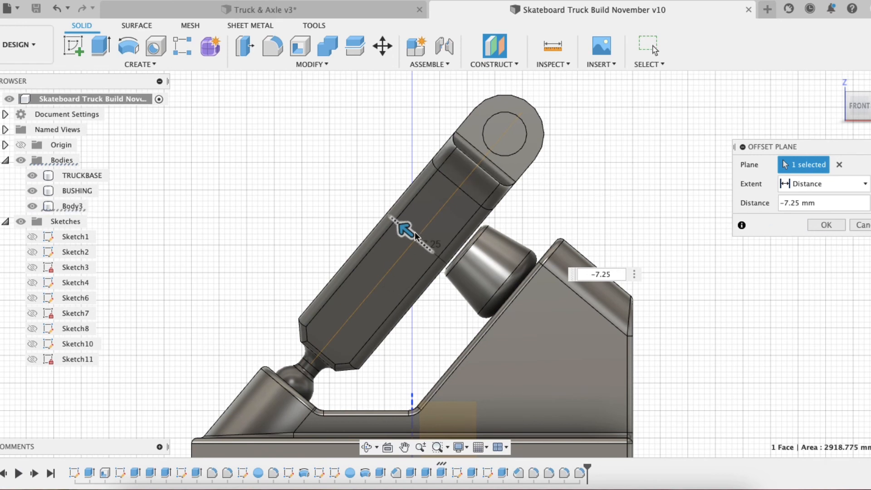
middle_click_drag(578, 136, 427, 217, "shift")
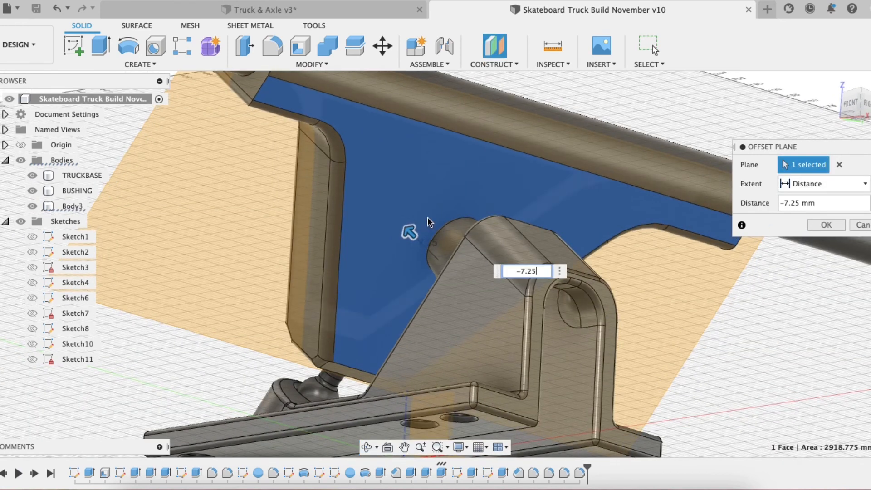
middle_click_drag(366, 169, 318, 164, "shift")
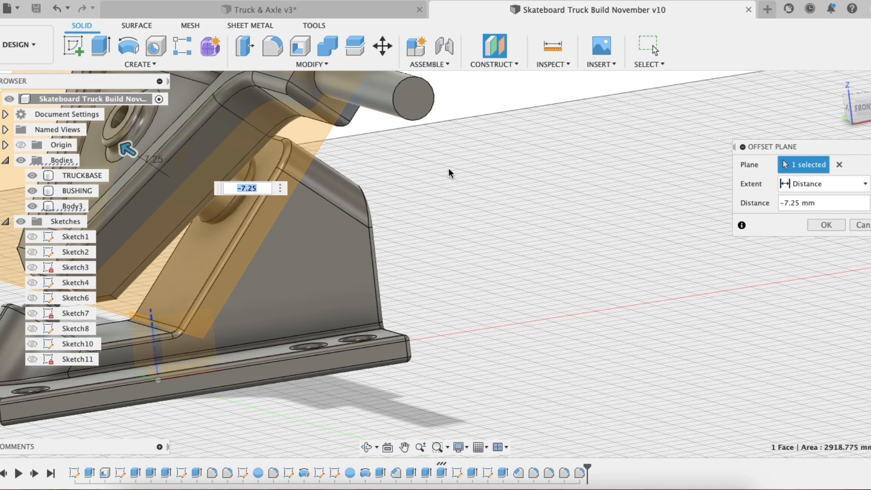
left_click(826, 225)
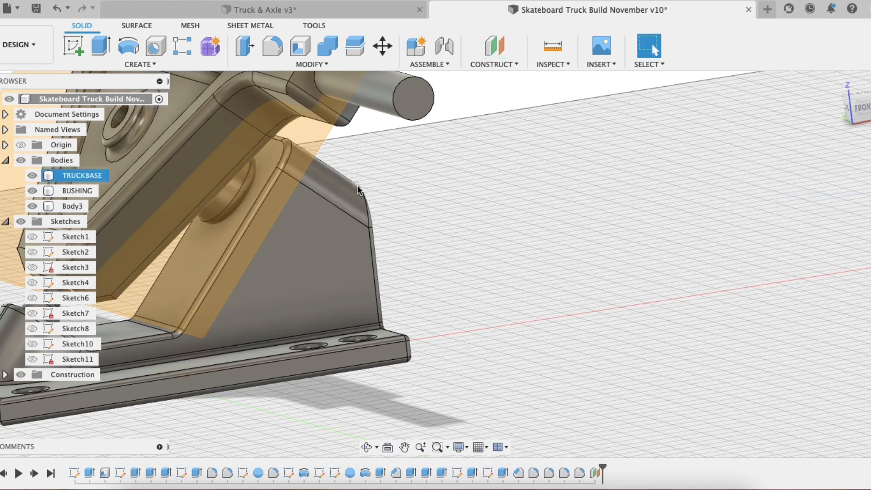
Start a Mirror operation on the hanger with the object type set to Features.
scroll(357, 188, "down", 5)
middle_click_drag(296, 178, 283, 176, "shift")
left_click(648, 46)
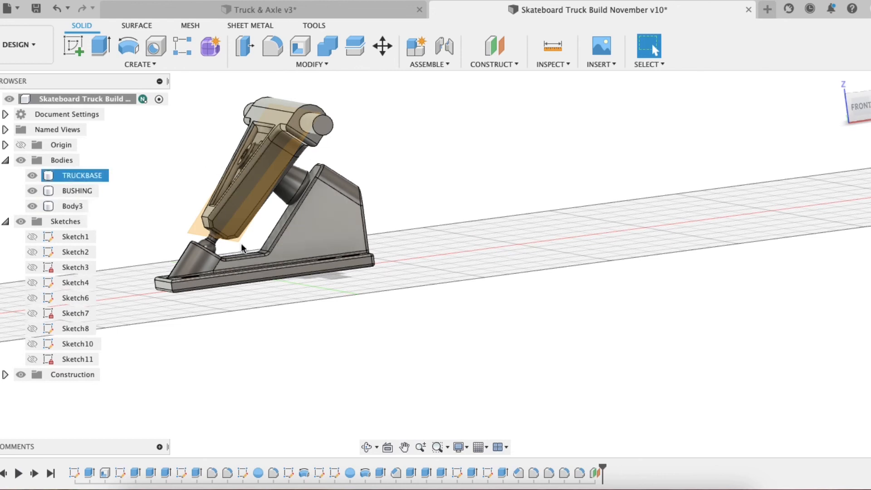
scroll(216, 129, "up", 5)
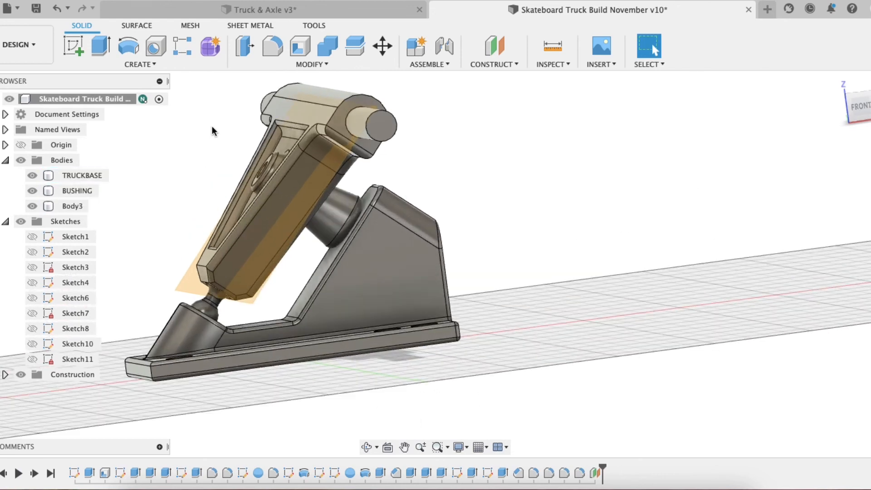
left_click(139, 64)
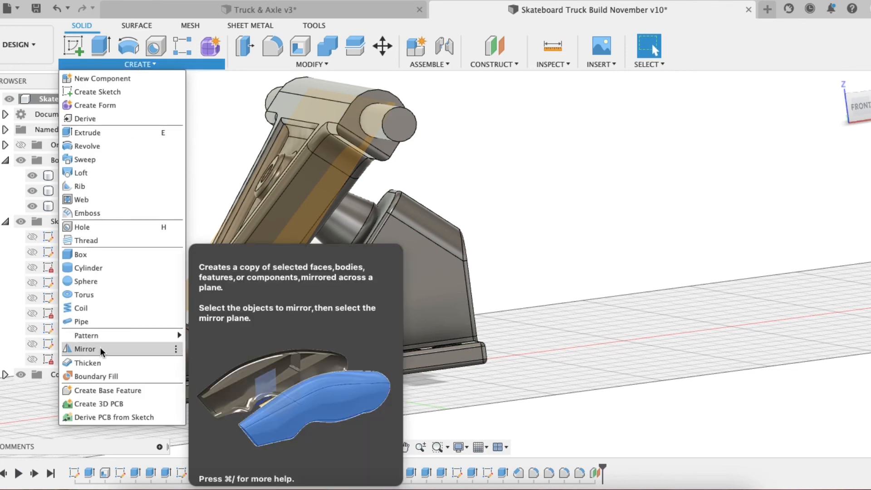
left_click(100, 347)
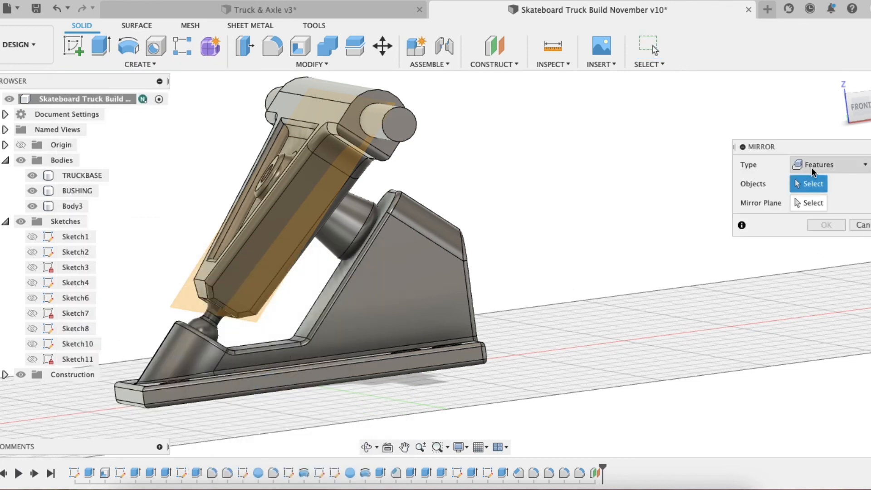
left_click(812, 166)
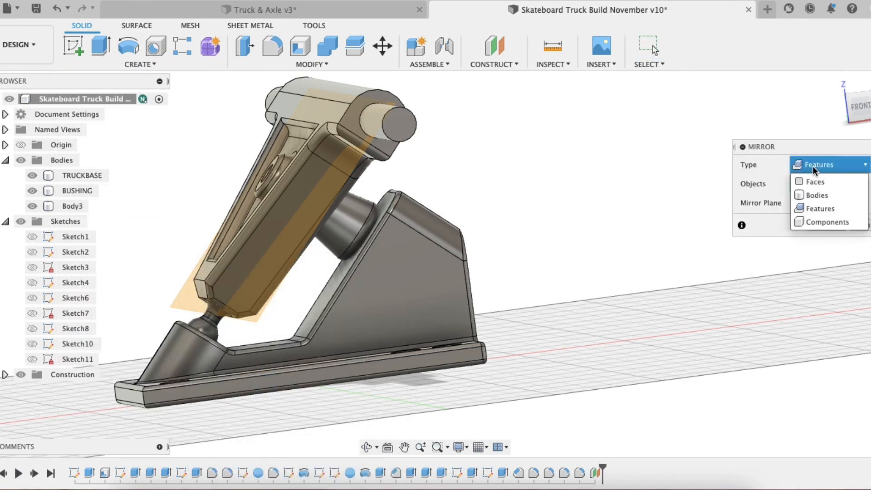
left_click(817, 195)
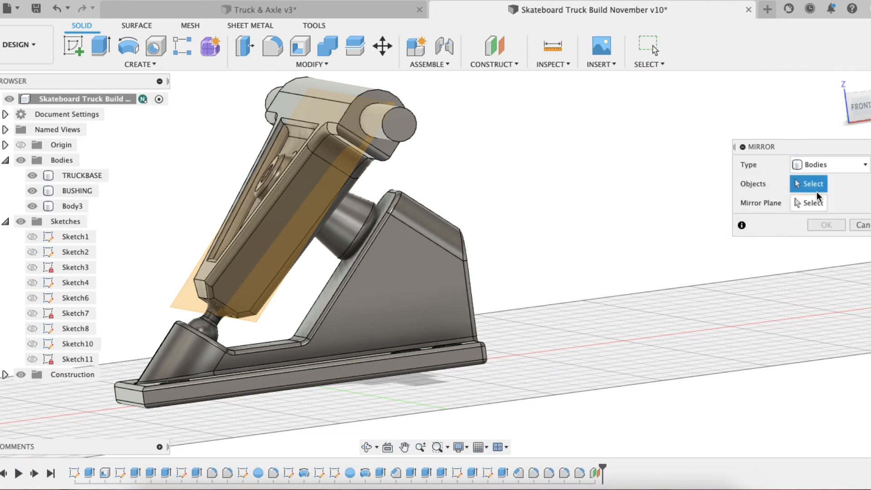
left_click(317, 394)
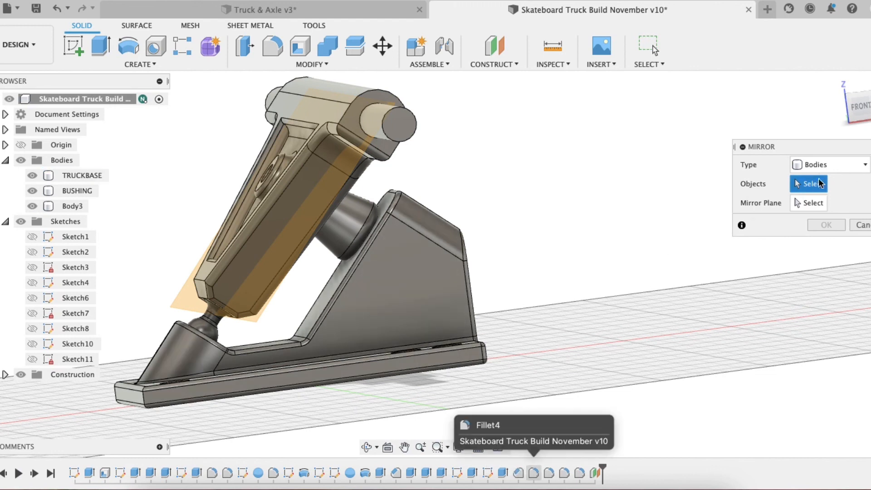
left_click(820, 166)
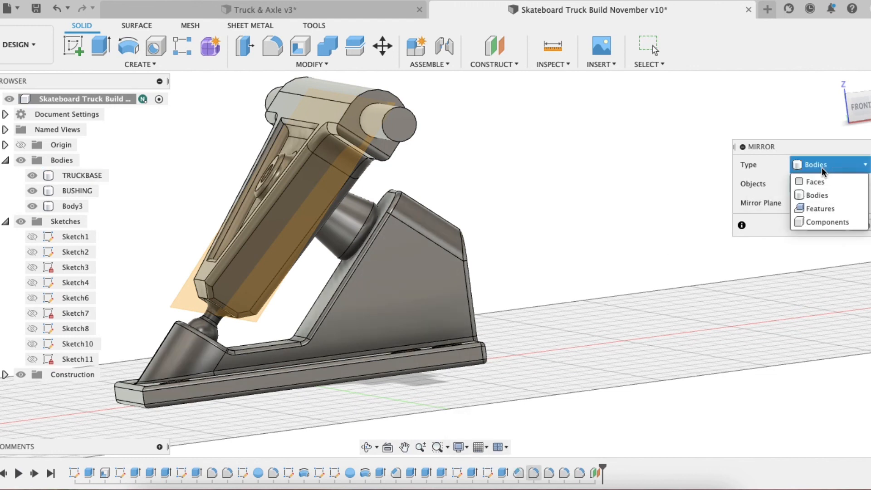
left_click(829, 209)
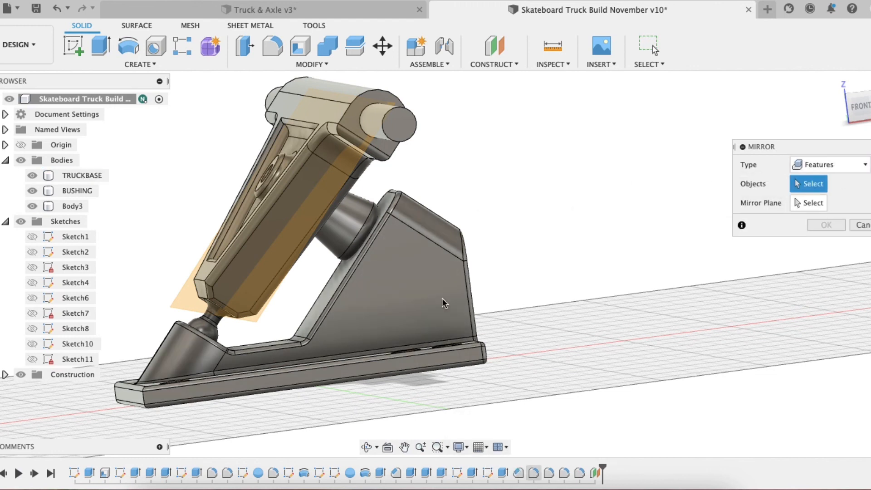
Mirror the trapezoidal recess extrusion across the construction plane onto the hanger's bushing side, with the compute option Adjust.
left_click(502, 473)
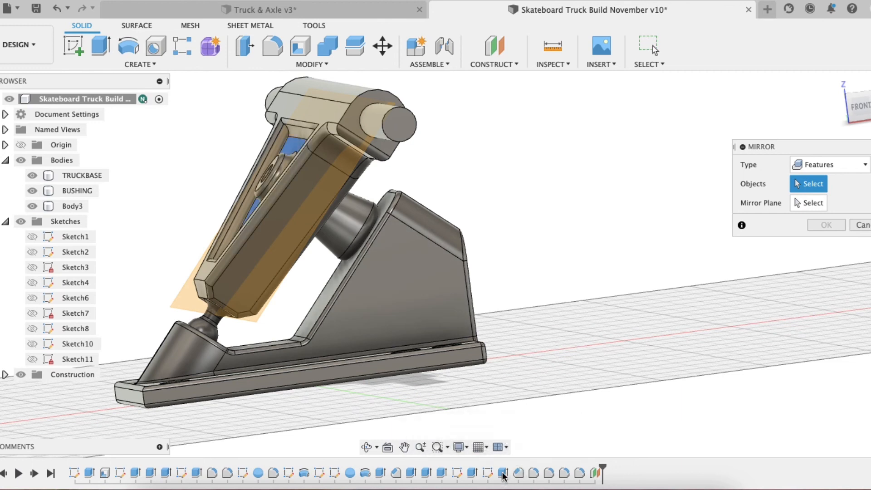
left_click(829, 204)
left_click(259, 299)
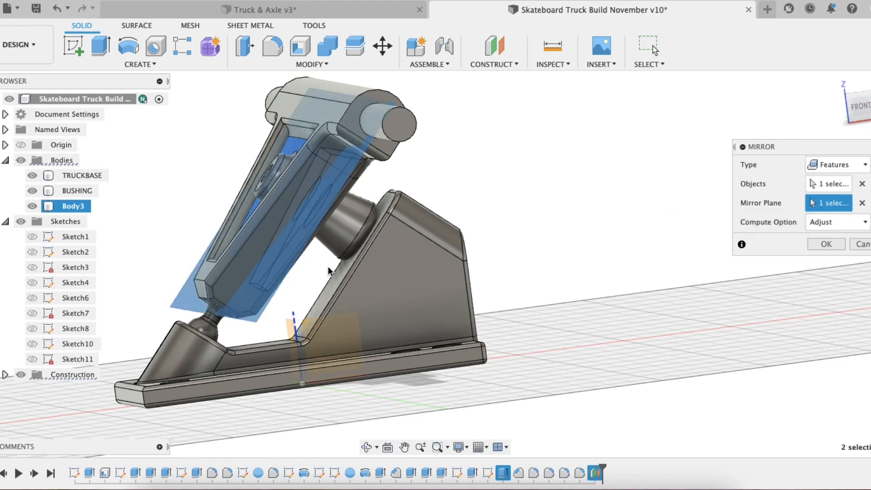
middle_click_drag(329, 269, 291, 261, "shift")
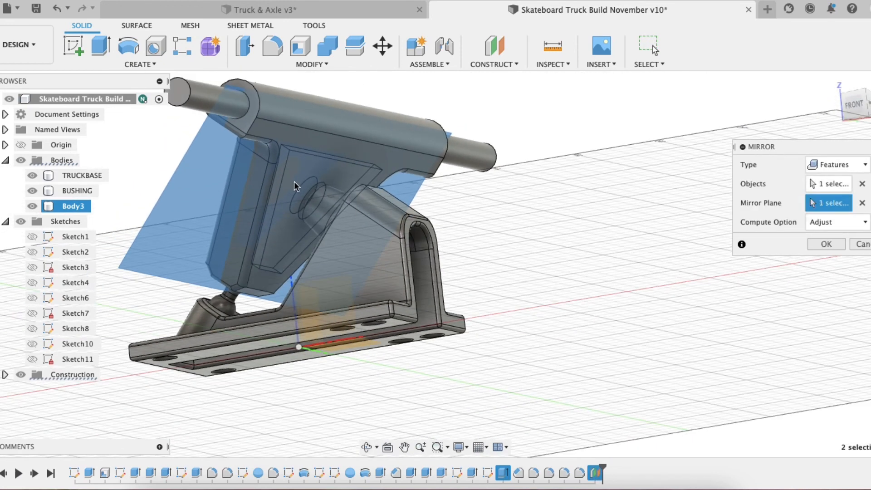
scroll(297, 179, "up", 10)
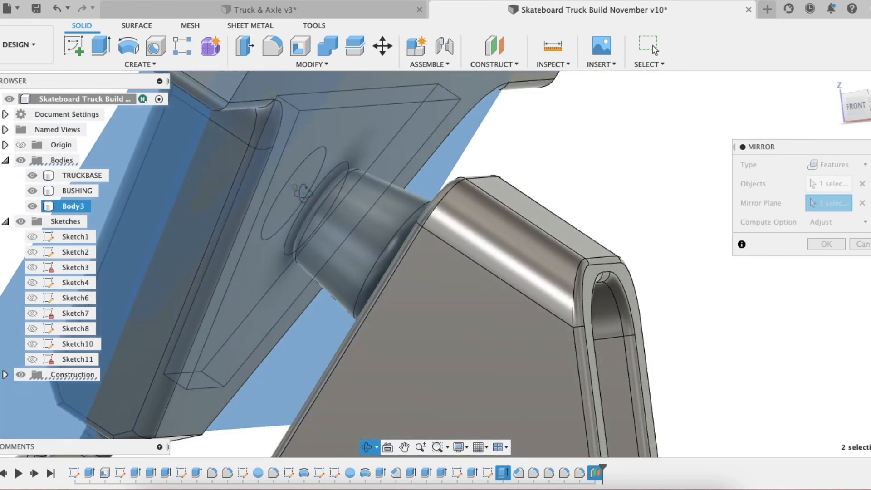
middle_click_drag(301, 192, 299, 202, "shift")
scroll(294, 260, "down", 3)
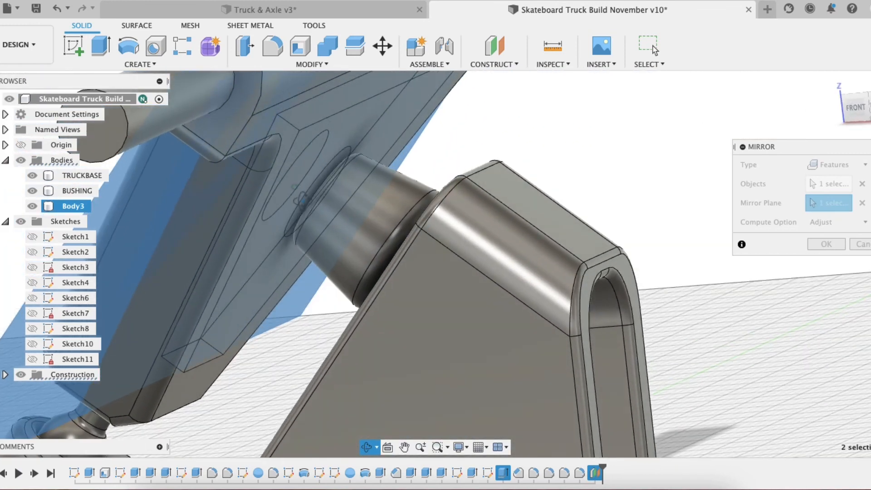
scroll(294, 260, "down", 5)
middle_click_drag(294, 256, 277, 247, "shift")
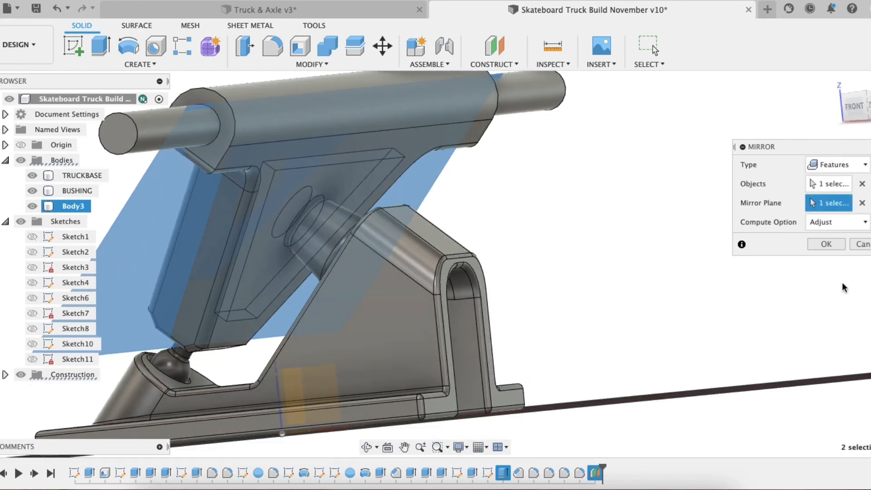
key("Return")
left_click(340, 287)
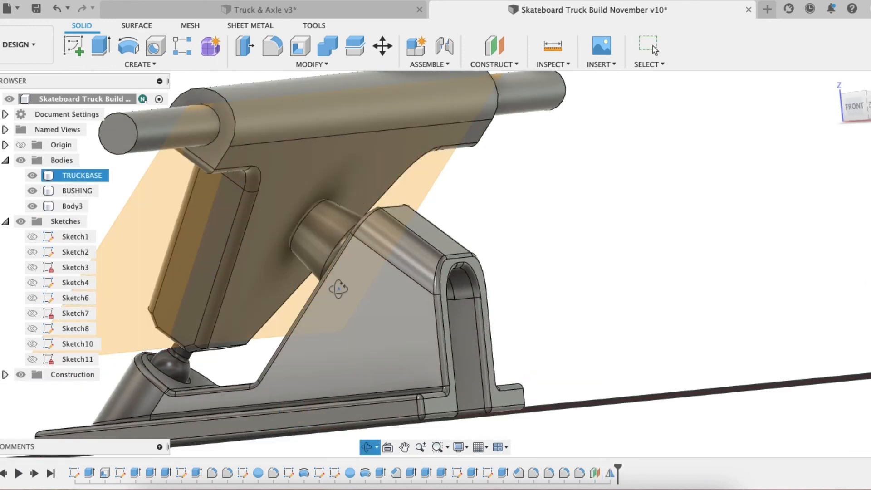
Show Sketch8 in the front view and compare its centre line with the construction plane through the hanger.
mouse_move(341, 287)
middle_mouse_down("shift")
mouse_move(363, 287)
mouse_move(355, 288)
middle_mouse_up("shift")
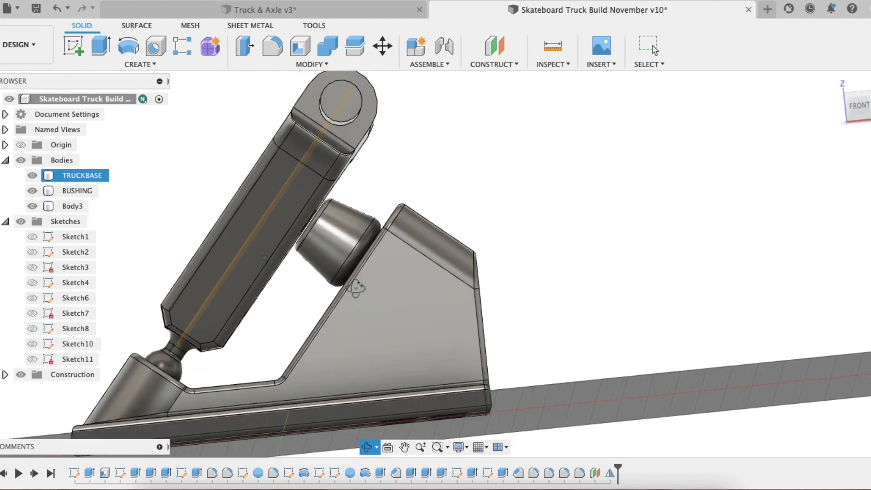
left_click(857, 106)
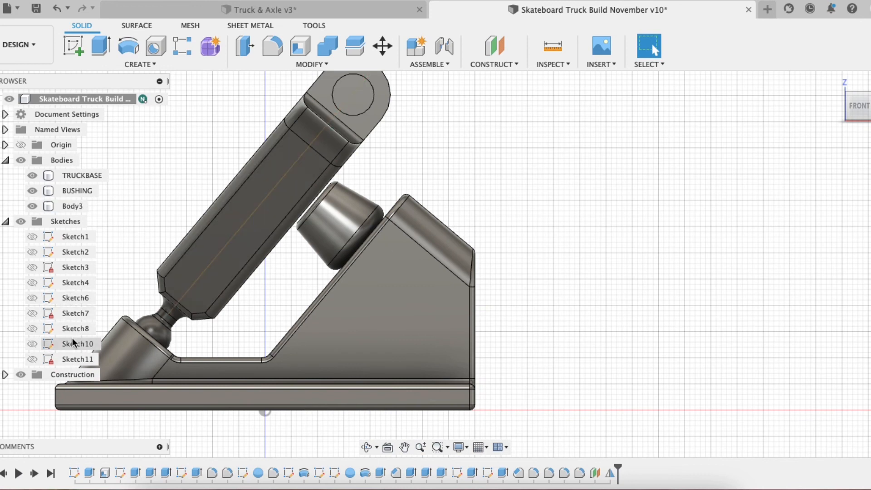
left_click(35, 359)
scroll(260, 188, "down", 3)
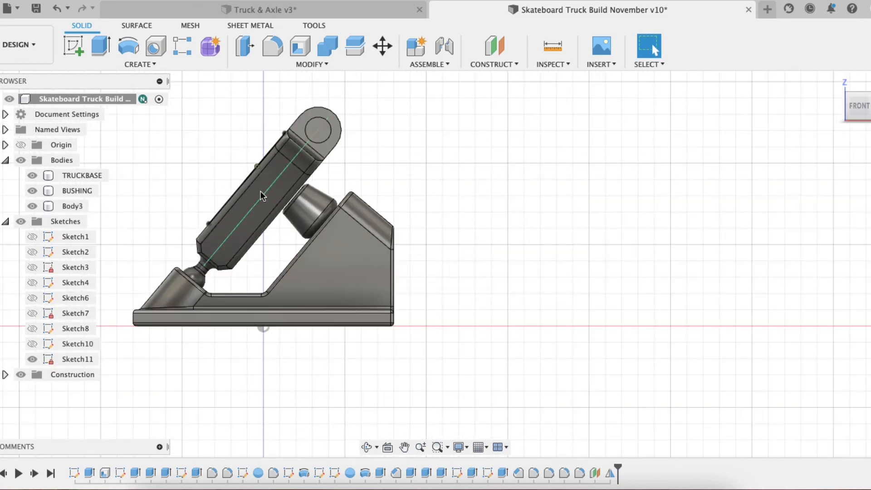
left_click(32, 343)
left_click(32, 358)
left_click(32, 343)
left_click(33, 329)
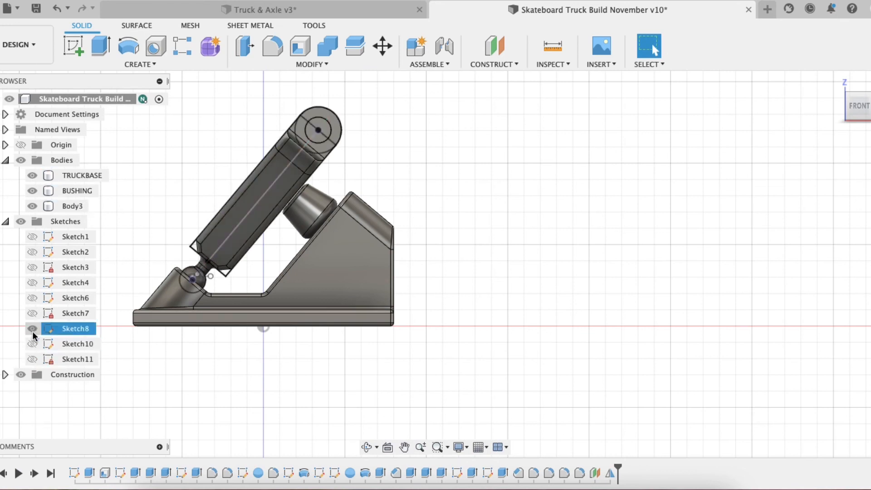
scroll(261, 186, "up", 3)
scroll(232, 250, "up", 10)
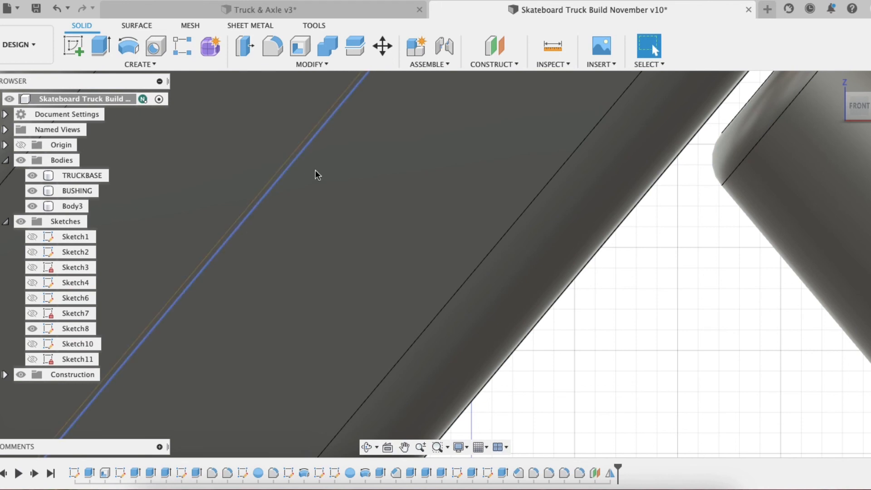
key("m")
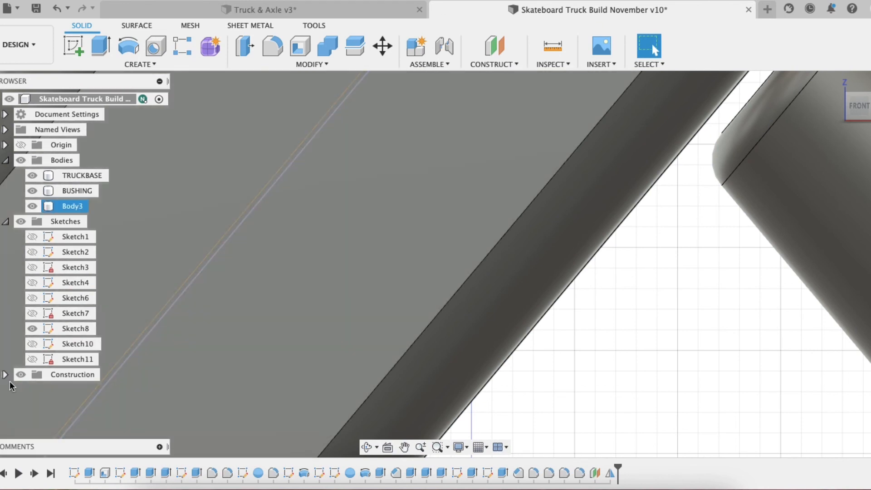
Edit the construction plane Plane1 and set its offset distance to -7.125 mm.
left_click(6, 374)
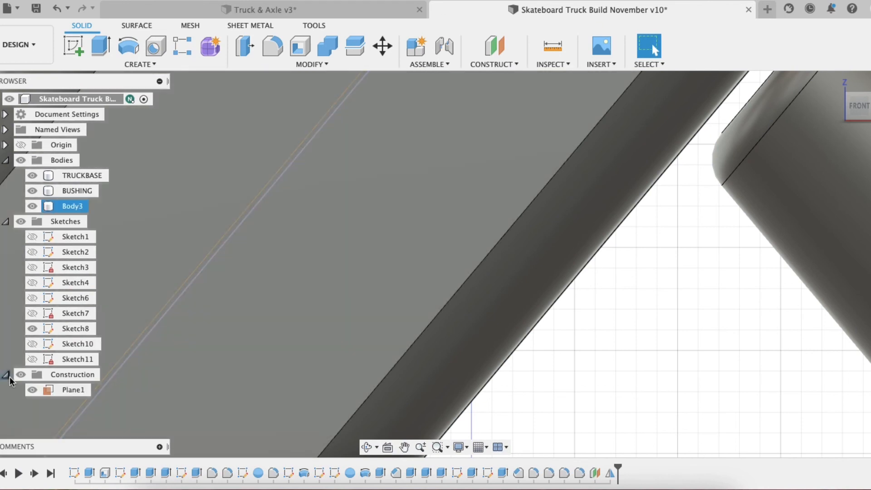
left_click(63, 391)
right_click(63, 391)
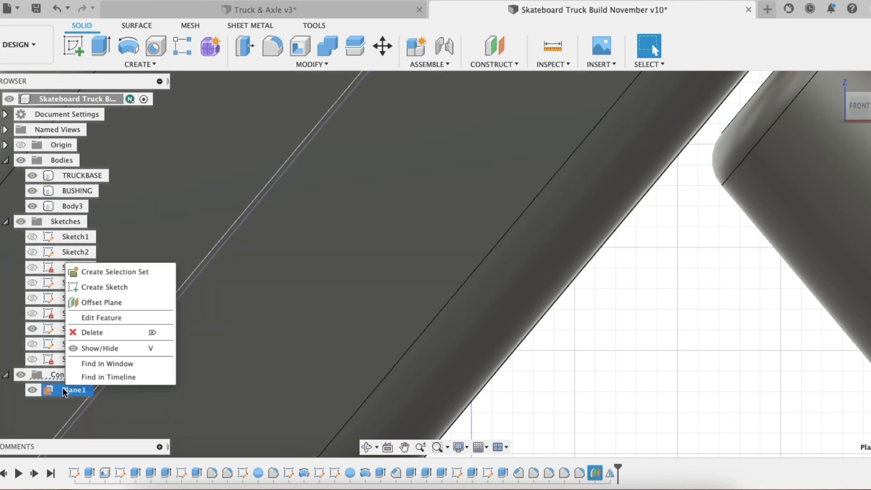
left_click(105, 315)
left_click(796, 203)
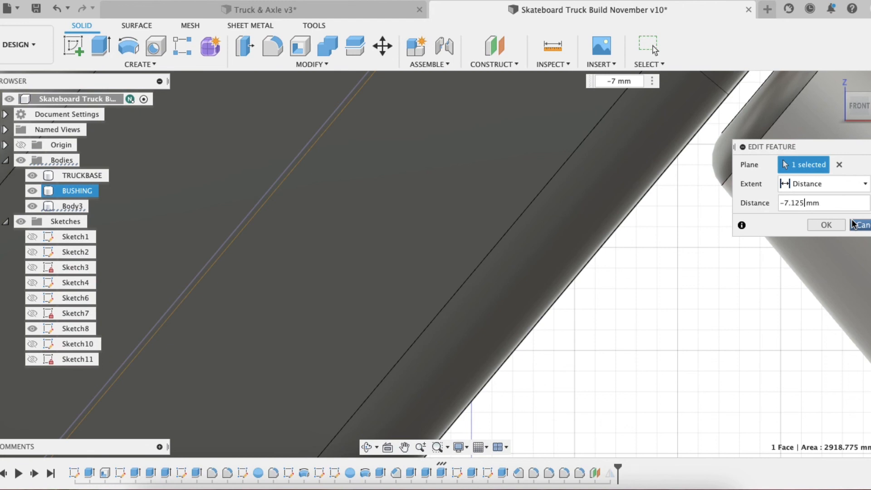
left_click(826, 225)
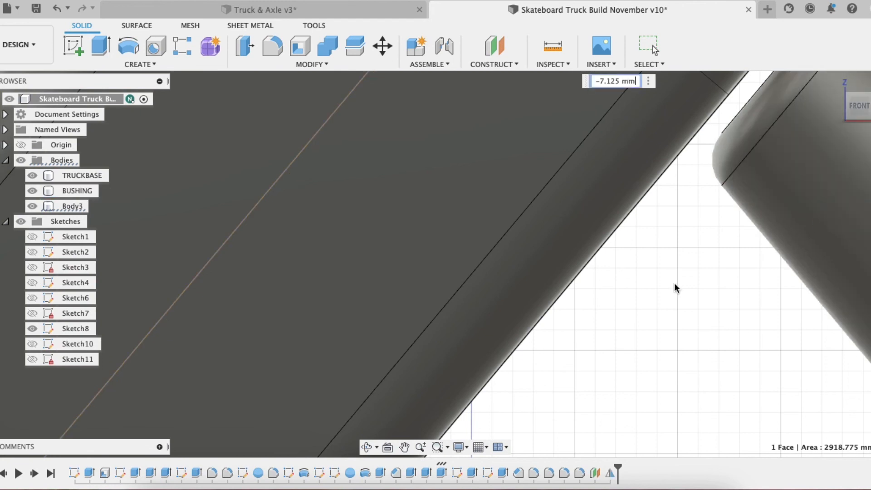
Hide the construction plane Plane1 and Sketch8, with the hanger's bushing side in view.
scroll(552, 317, "down", 5)
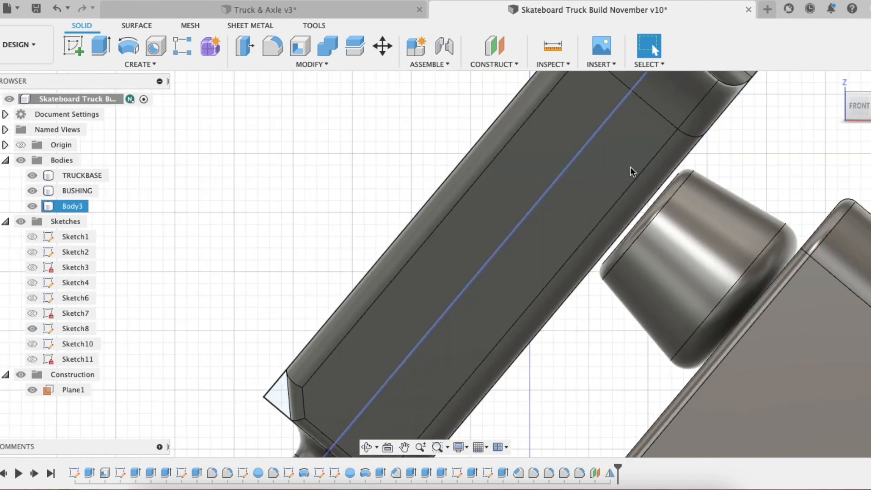
middle_click_drag(677, 153, 781, 221, "shift")
middle_click_drag(545, 226, 339, 227, "shift")
left_click(339, 226)
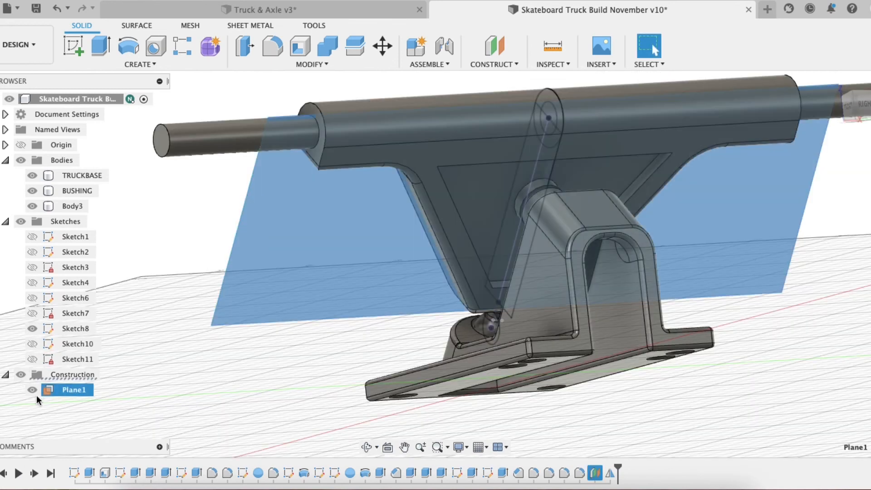
left_click(32, 389)
left_click(317, 372)
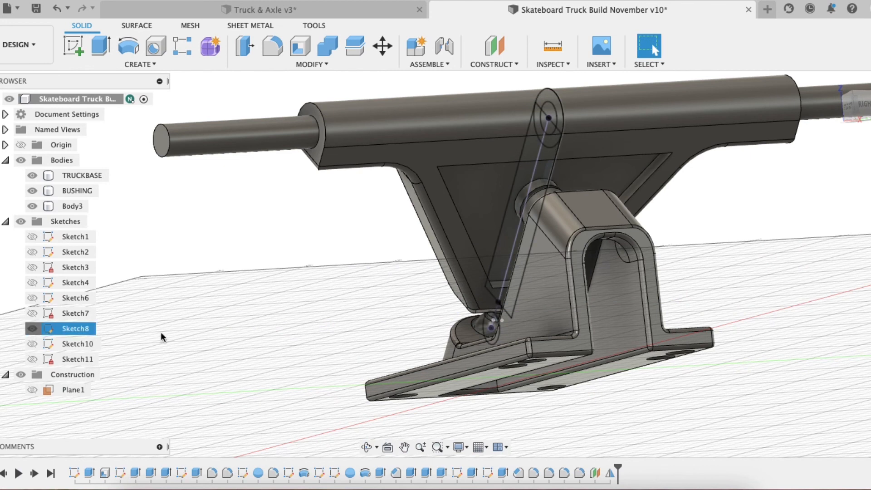
left_click(73, 206)
Start a fillet on the floor face of the mirrored recess with a 2 mm radius.
scroll(555, 146, "up", 4)
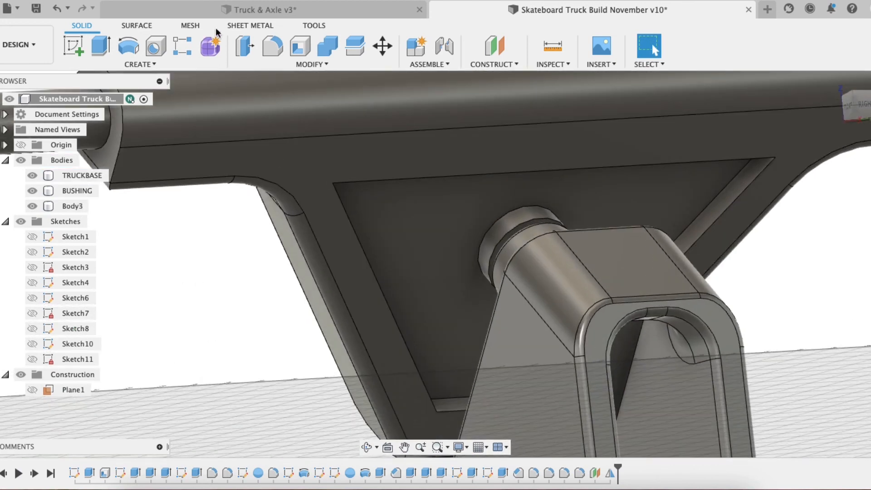
left_click(272, 45)
left_click(403, 201)
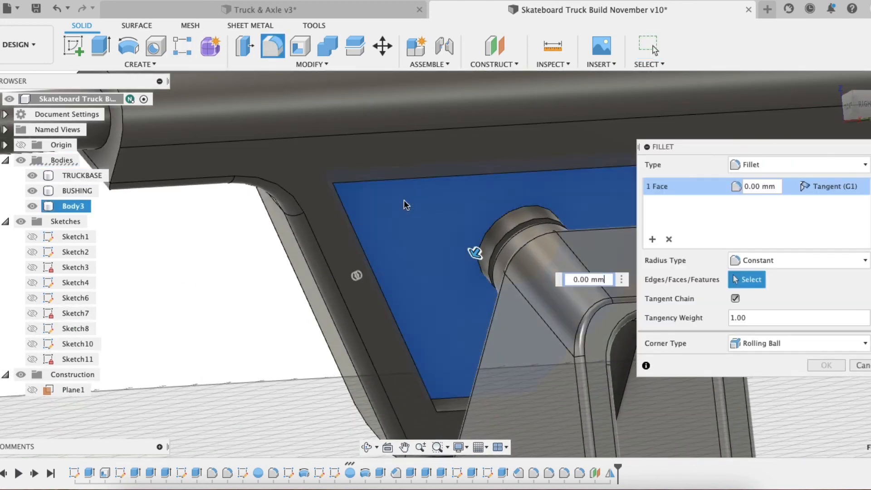
type("2")
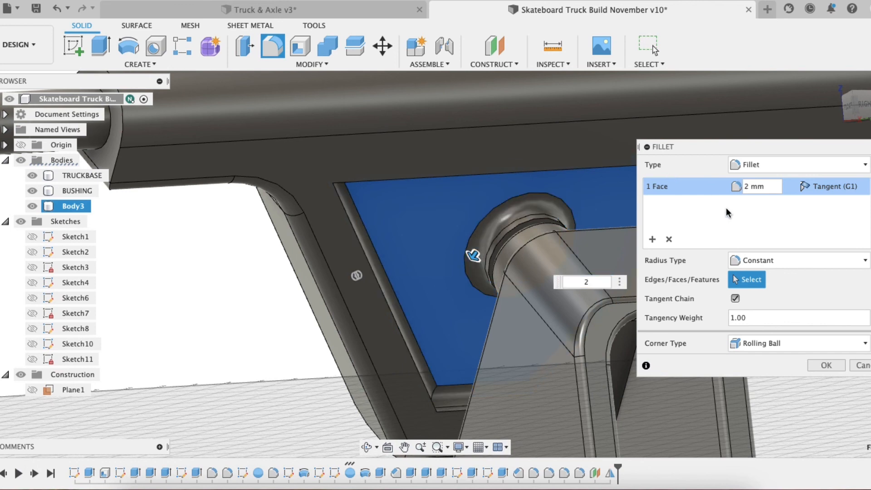
scroll(501, 234, "up", 5)
scroll(502, 244, "up", 2)
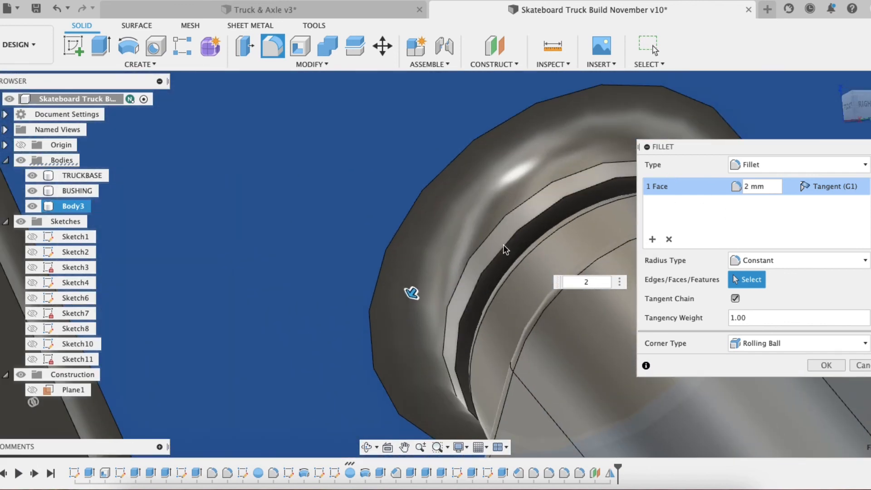
Add a second selection set to the fillet with the rim edge of the mirrored recess's round boss at 1 mm radius.
left_click(651, 239)
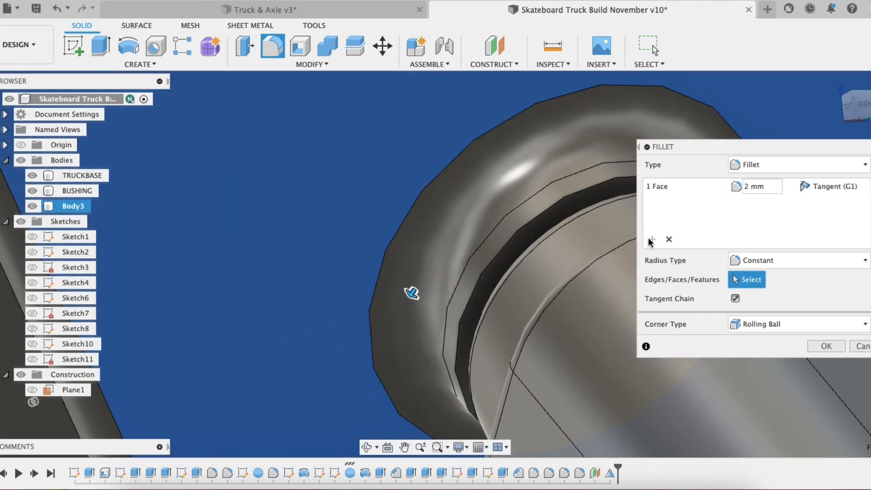
scroll(542, 230, "down", 2)
middle_click_drag(498, 263, 497, 295, "shift")
left_click(497, 296)
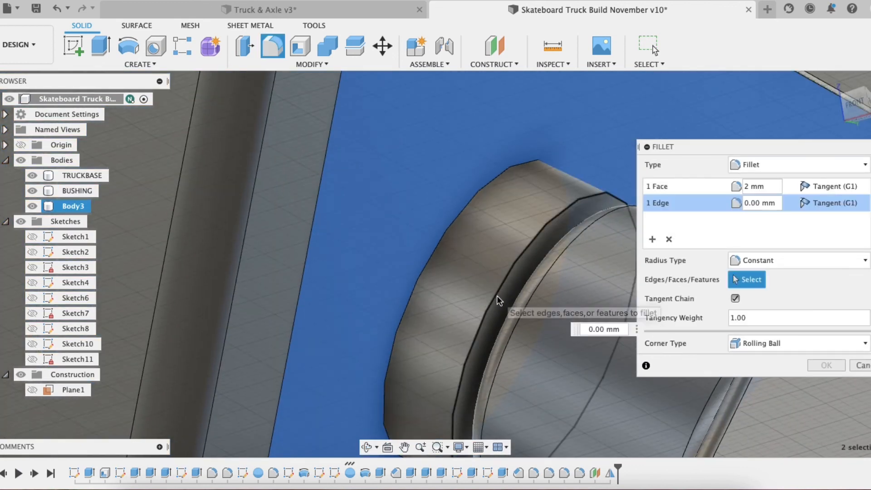
type("1")
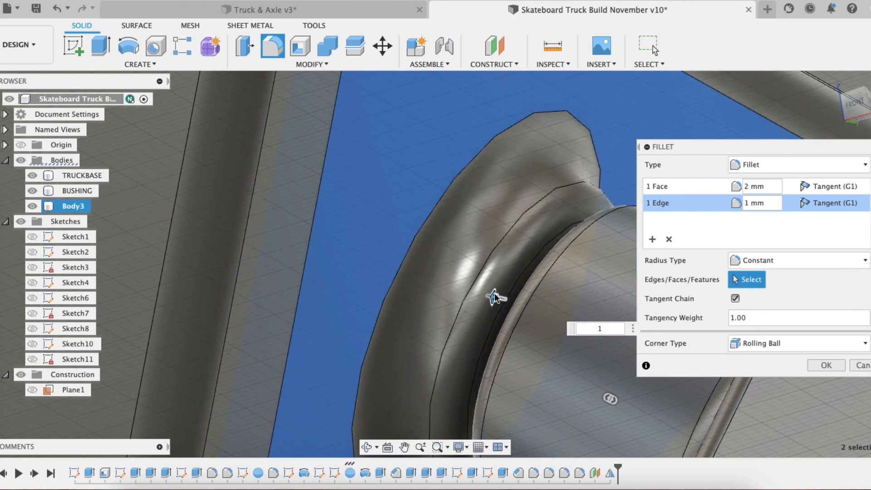
scroll(450, 279, "down", 6)
scroll(435, 264, "down", 3)
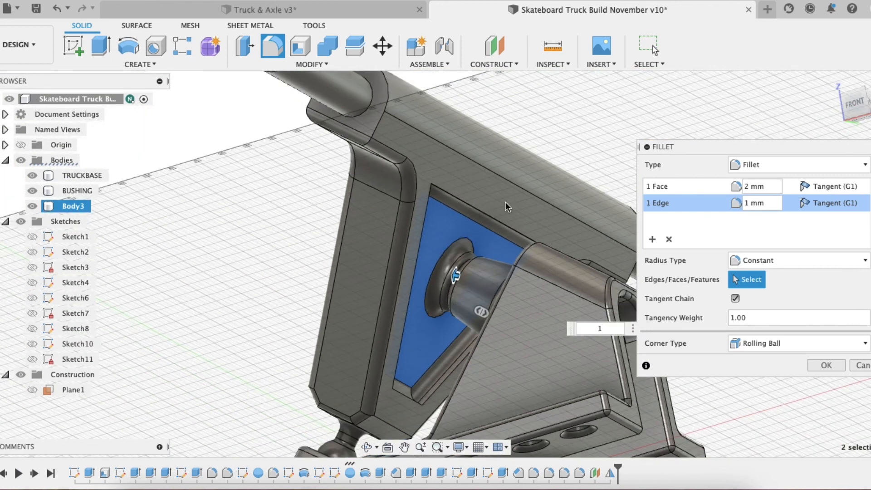
Add the mirrored recess's four outer opening edges as a third selection set with a 1 mm radius and complete the fillet.
left_click(652, 239)
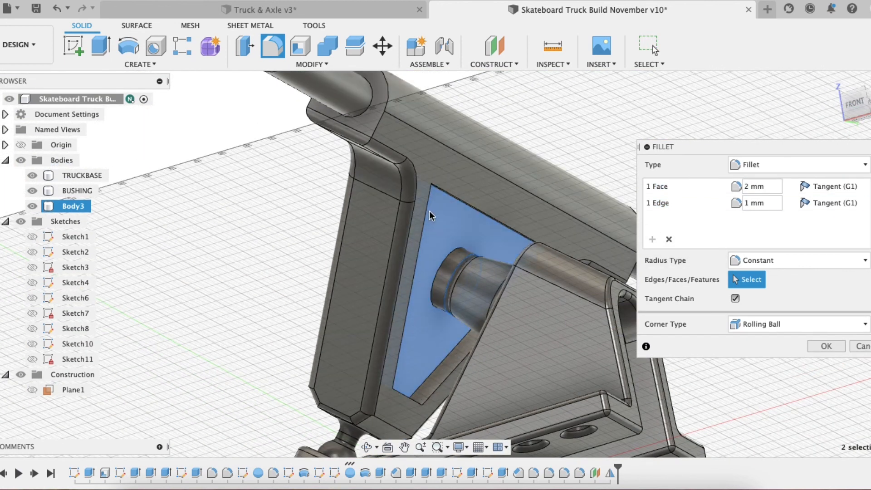
left_click(427, 212)
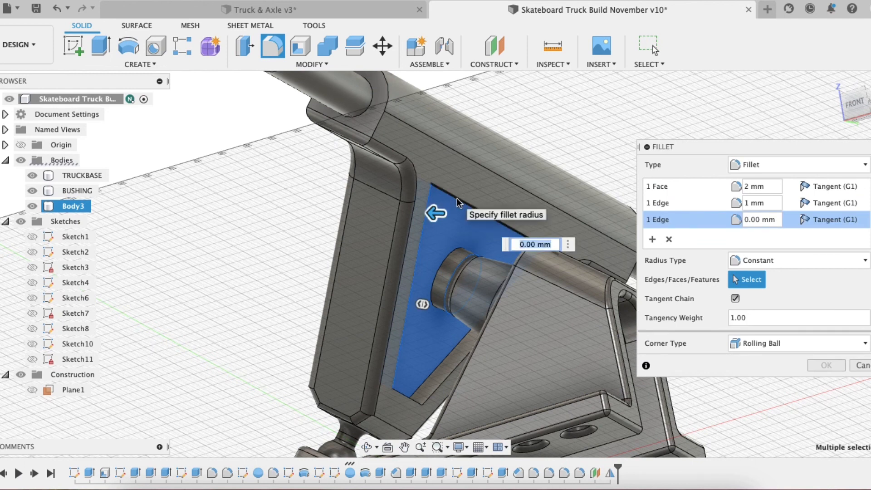
left_click(456, 198)
left_click(404, 398)
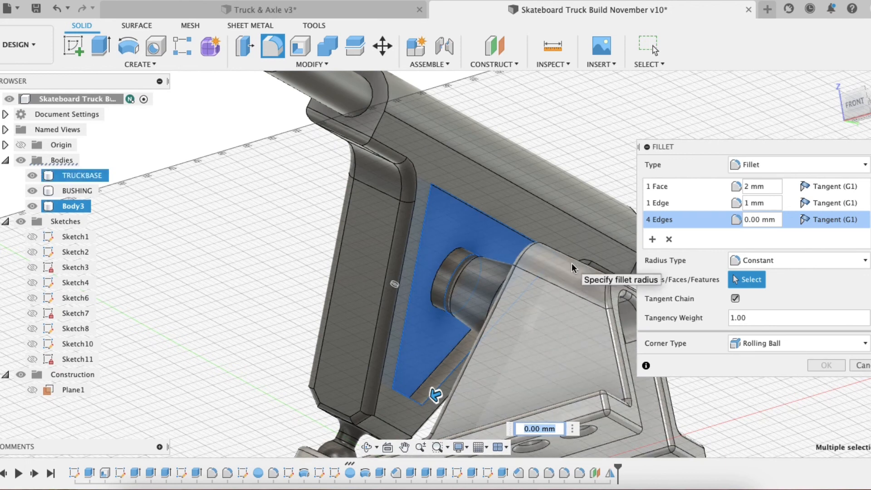
type("1")
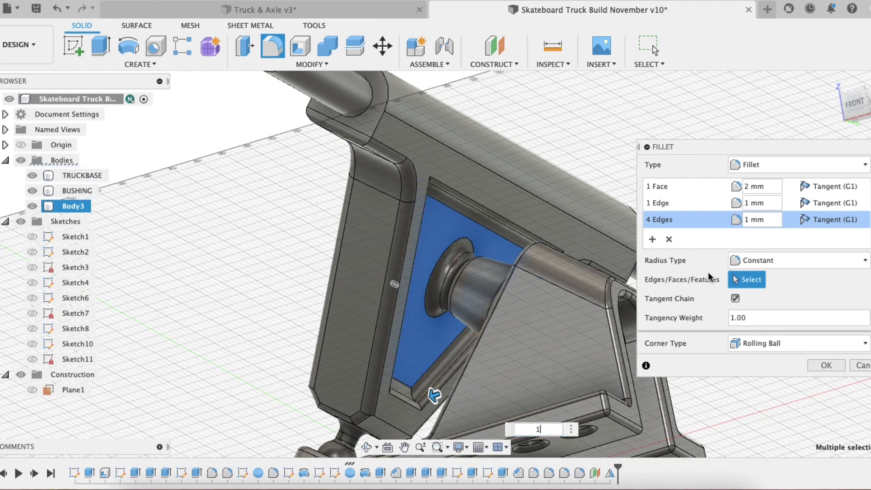
left_click(823, 366)
Save the design as a new version with the whole truck in view.
middle_click_drag(317, 272, 281, 278, "shift")
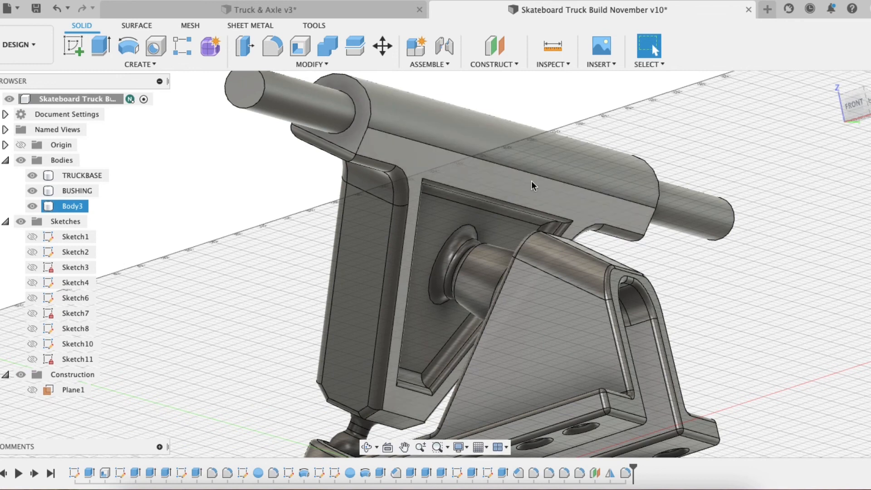
middle_click_drag(477, 276, 454, 372, "shift")
scroll(415, 410, "down", 3)
left_click(35, 8)
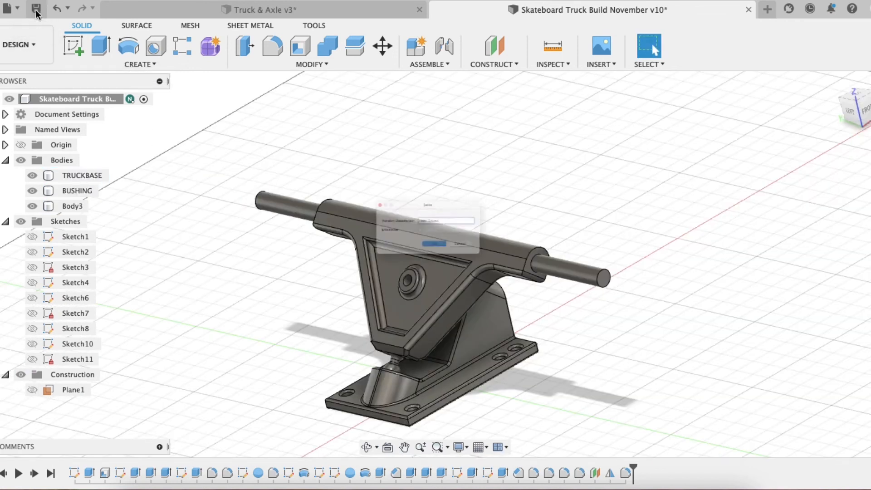
left_click(442, 264)
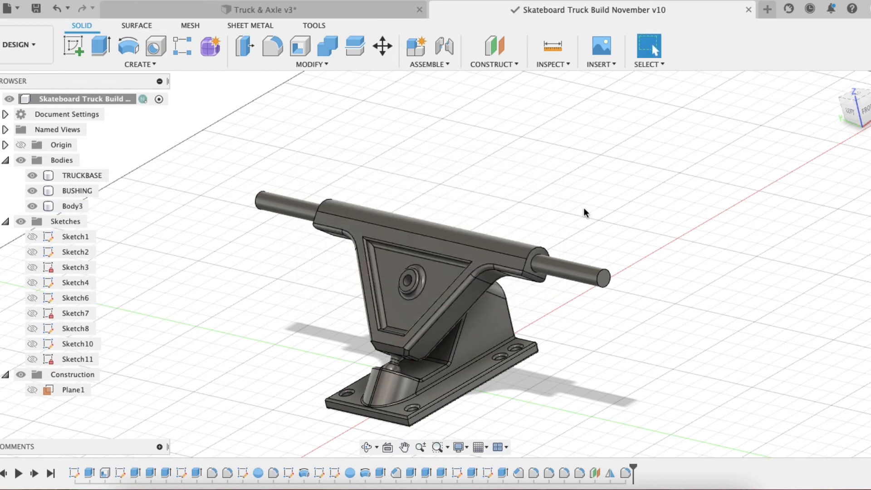